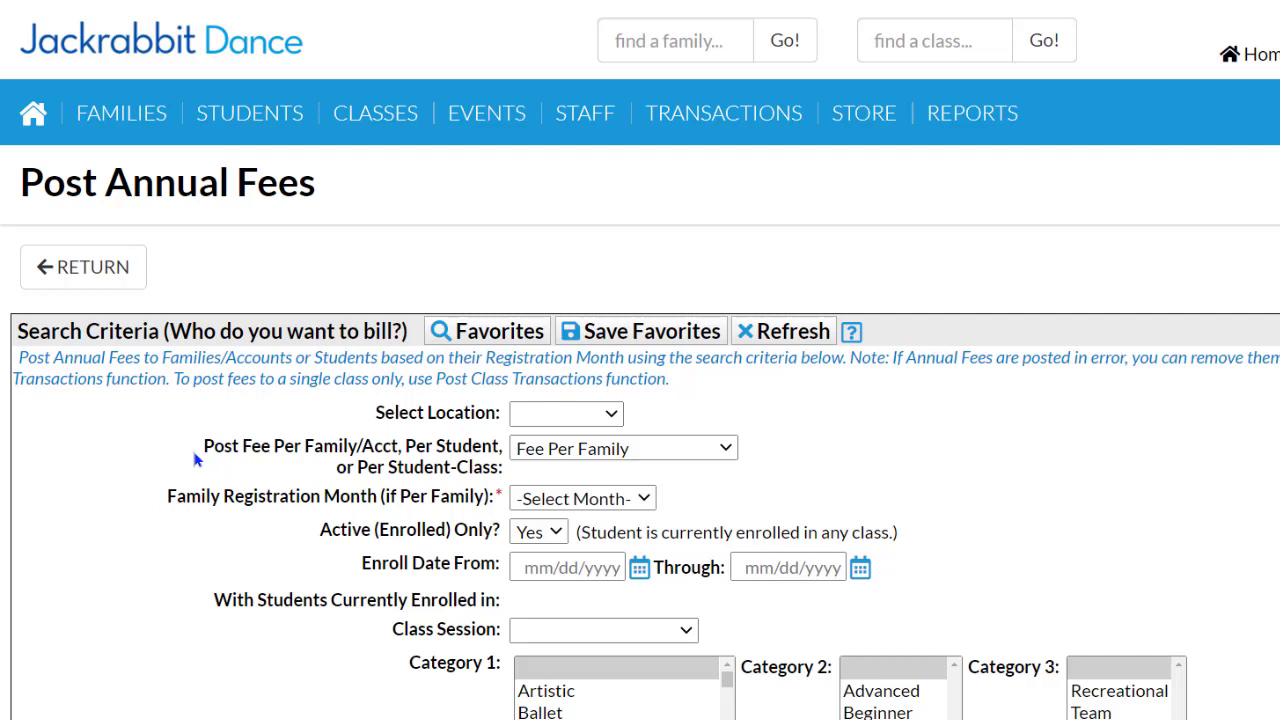
# - Set the annual fee search criteria to Fee Per Student with student start month ALL, and view the available class sessions
pyautogui.click(728, 450)
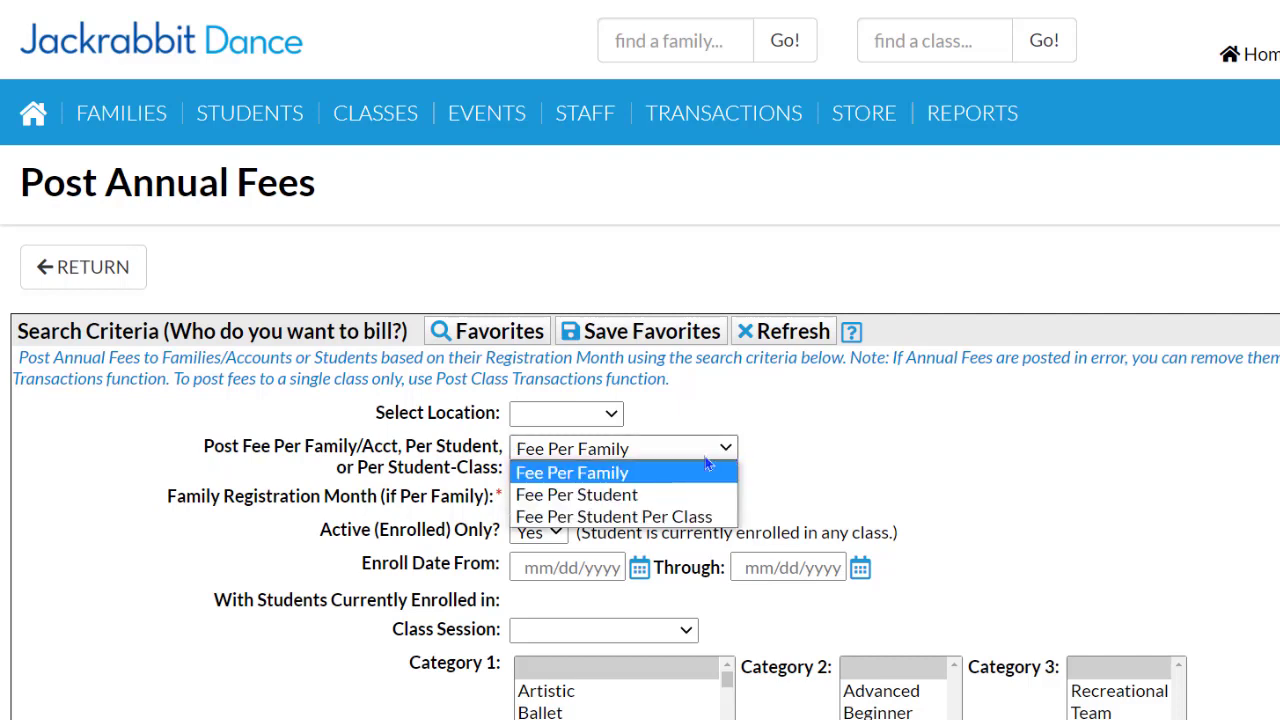
pyautogui.click(591, 495)
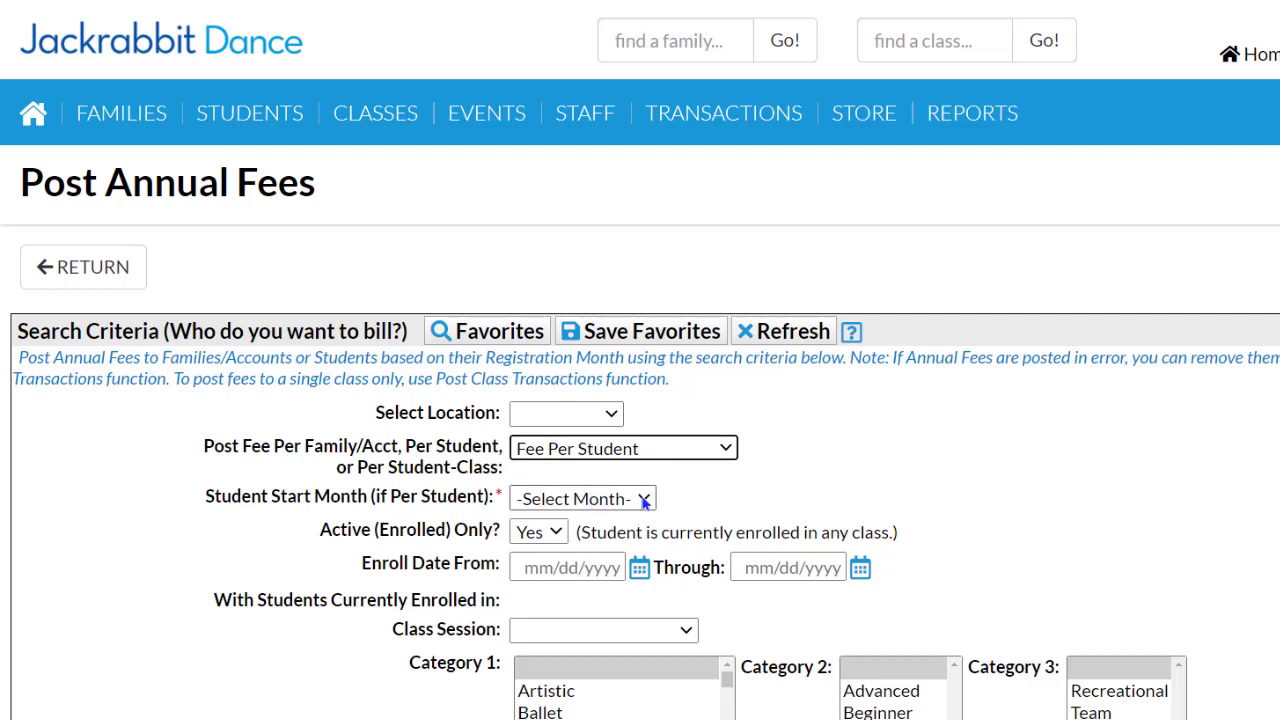
pyautogui.click(636, 504)
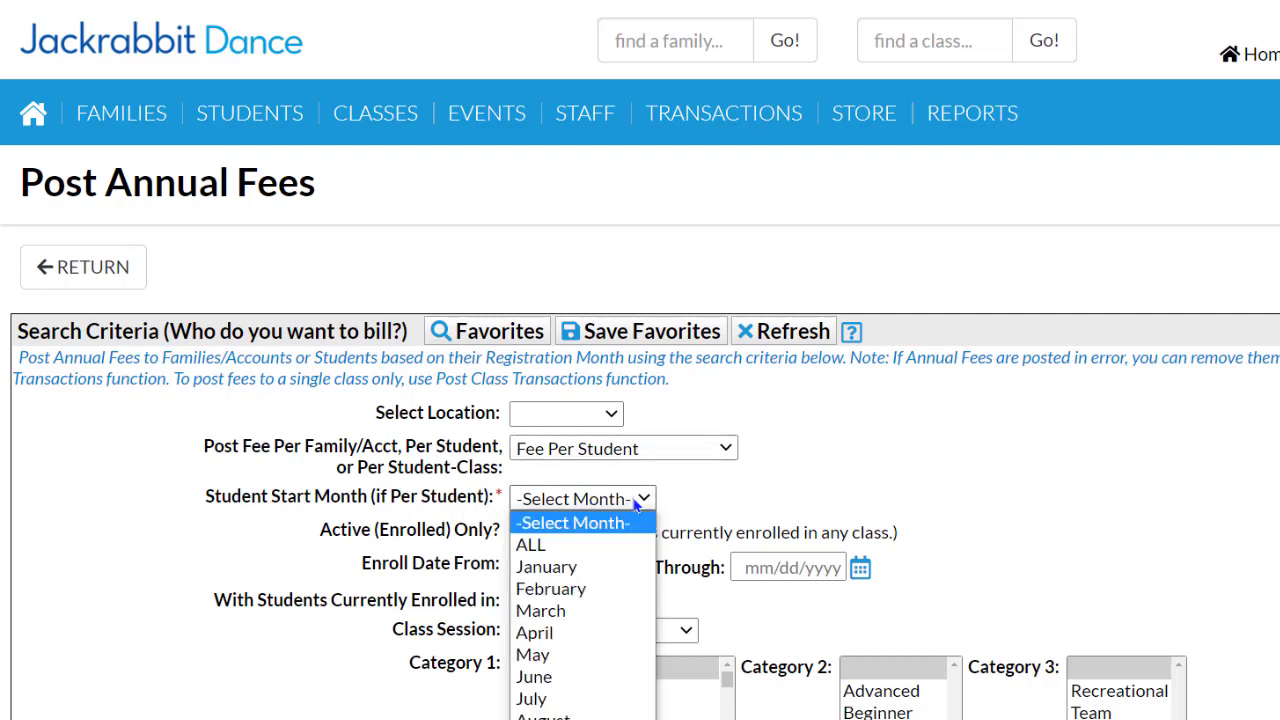
pyautogui.click(549, 548)
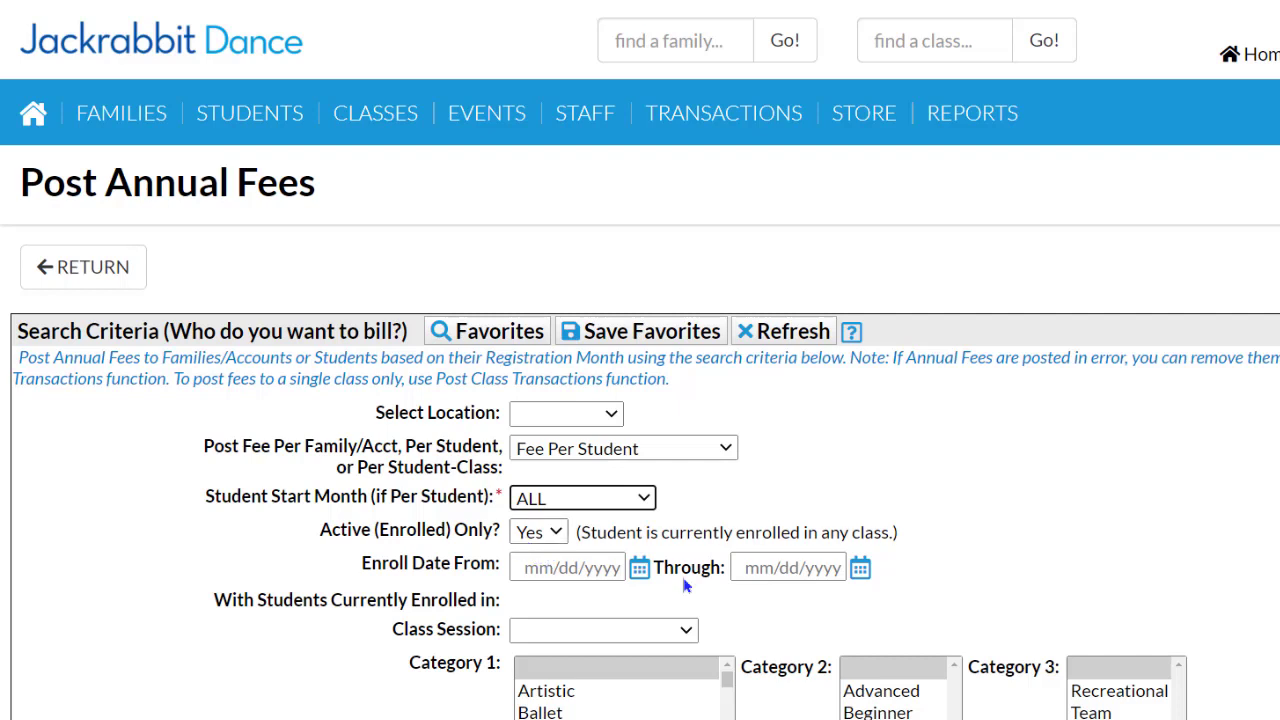
pyautogui.click(655, 634)
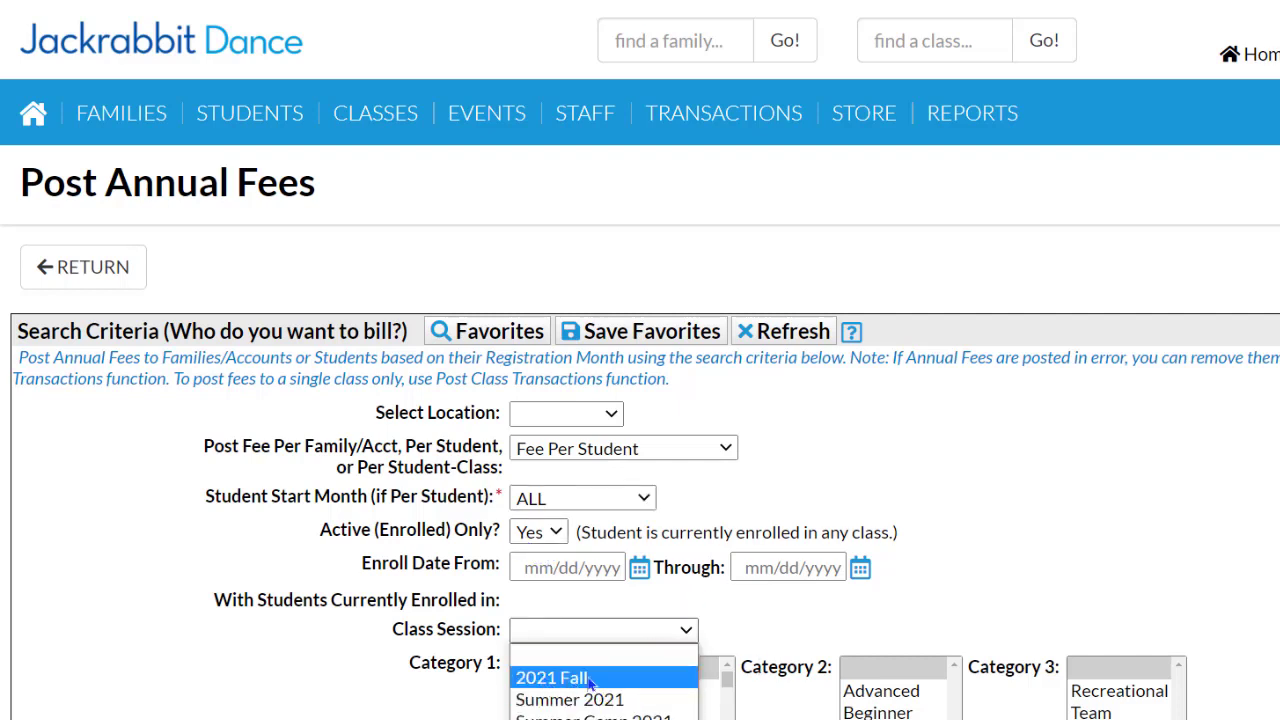
pyautogui.click(296, 707)
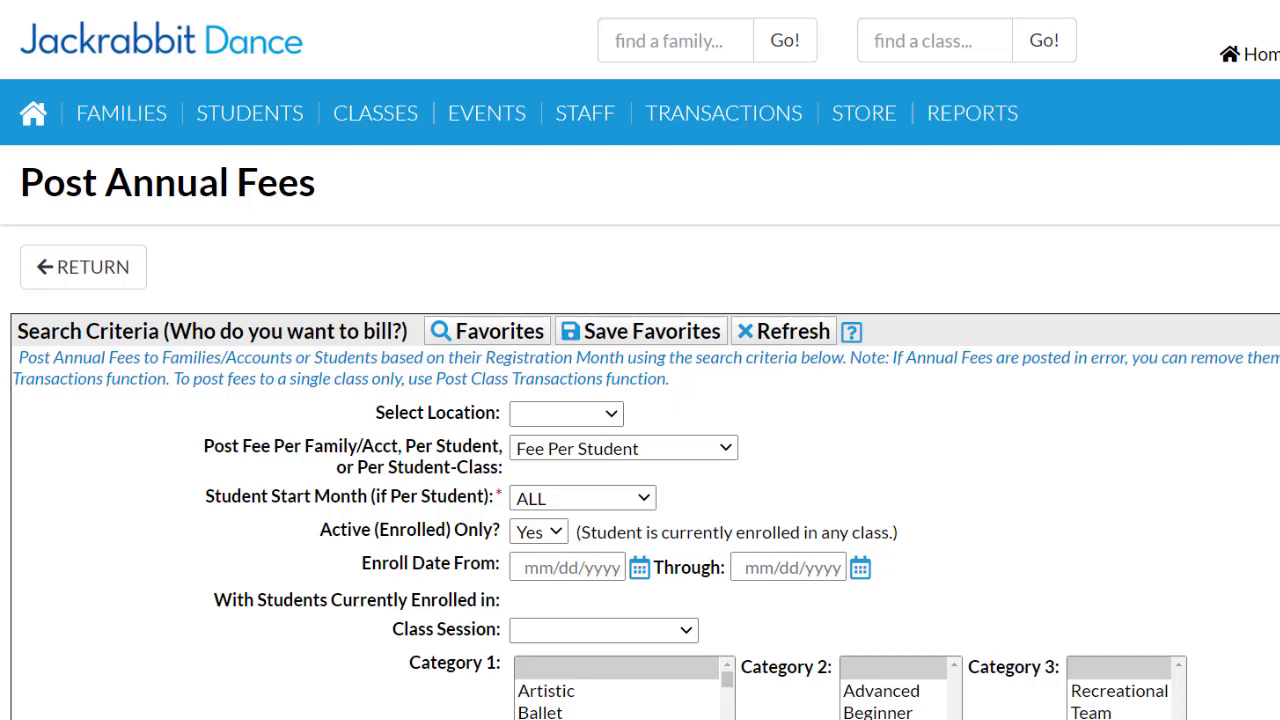
# - Open the Advance Cheer class record from the list of all classes to check its registration fee option
pyautogui.moveTo(376, 132)
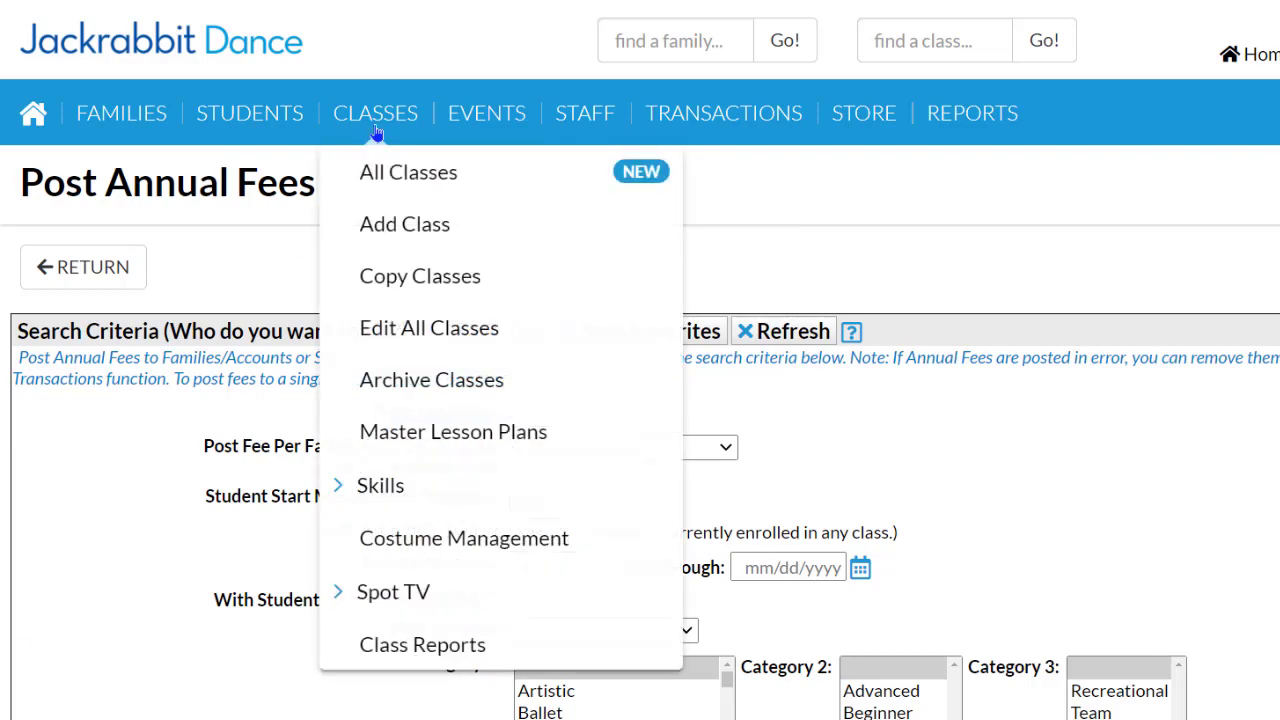
pyautogui.click(362, 193)
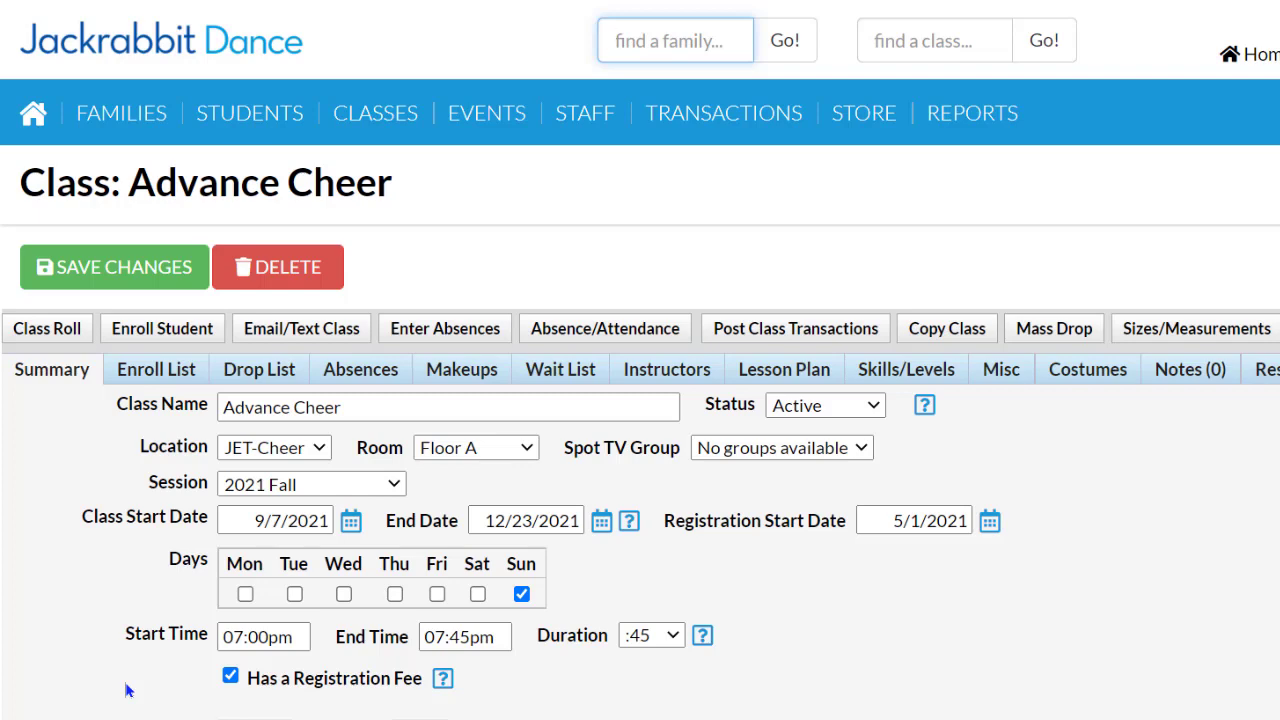
# - Open the annual fees posting form and set the transaction type to Annual Membership (Debit)
pyautogui.moveTo(783, 90)
pyautogui.moveTo(688, 120)
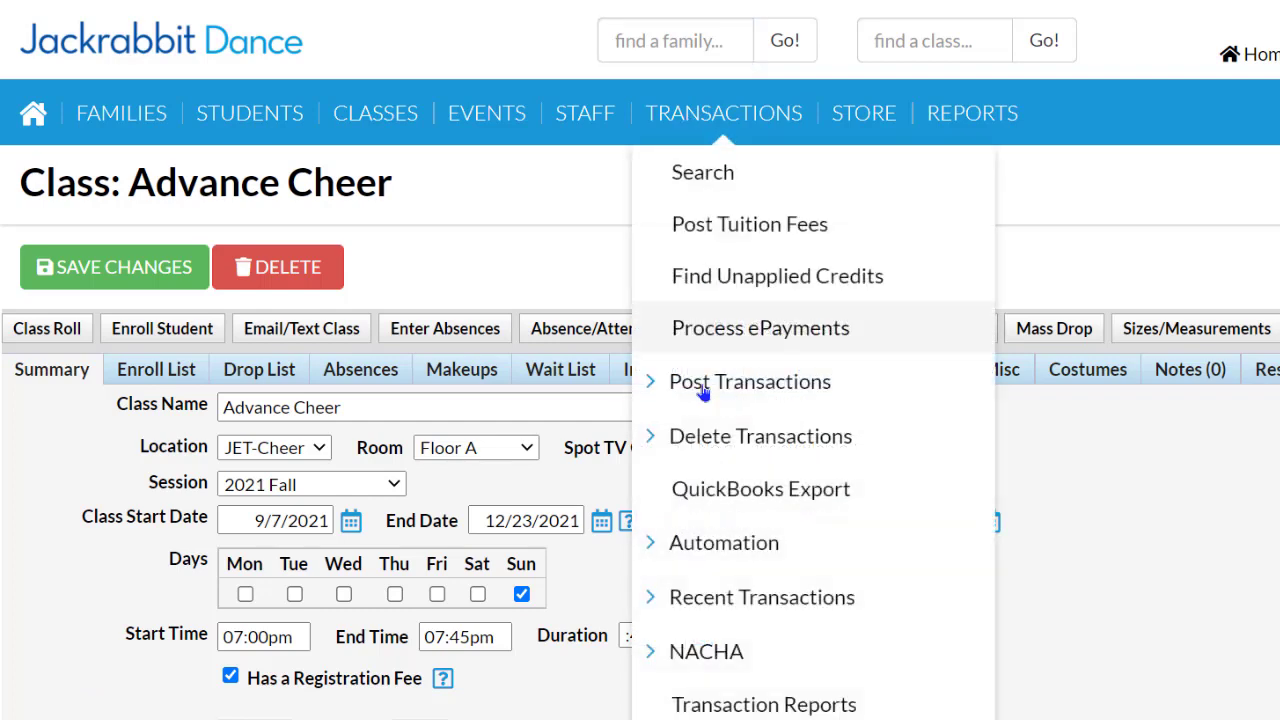
pyautogui.click(724, 390)
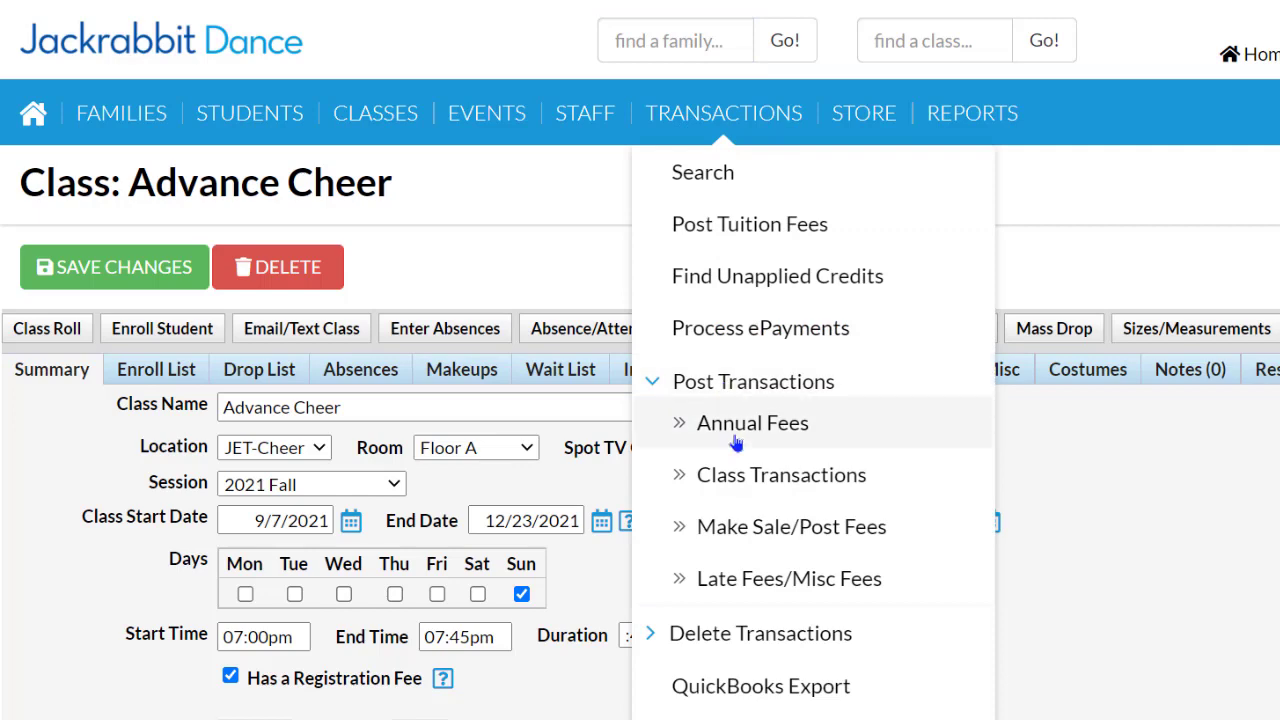
pyautogui.click(736, 443)
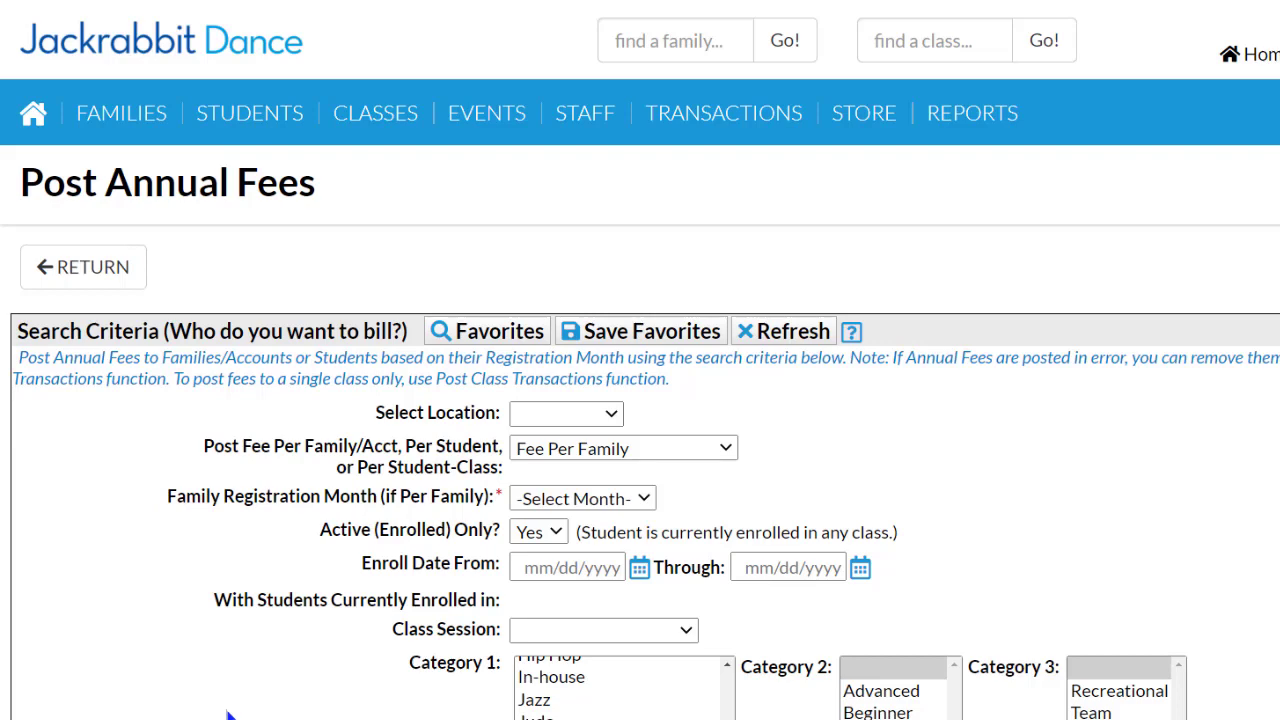
pyautogui.scroll(-2, 228, 714)
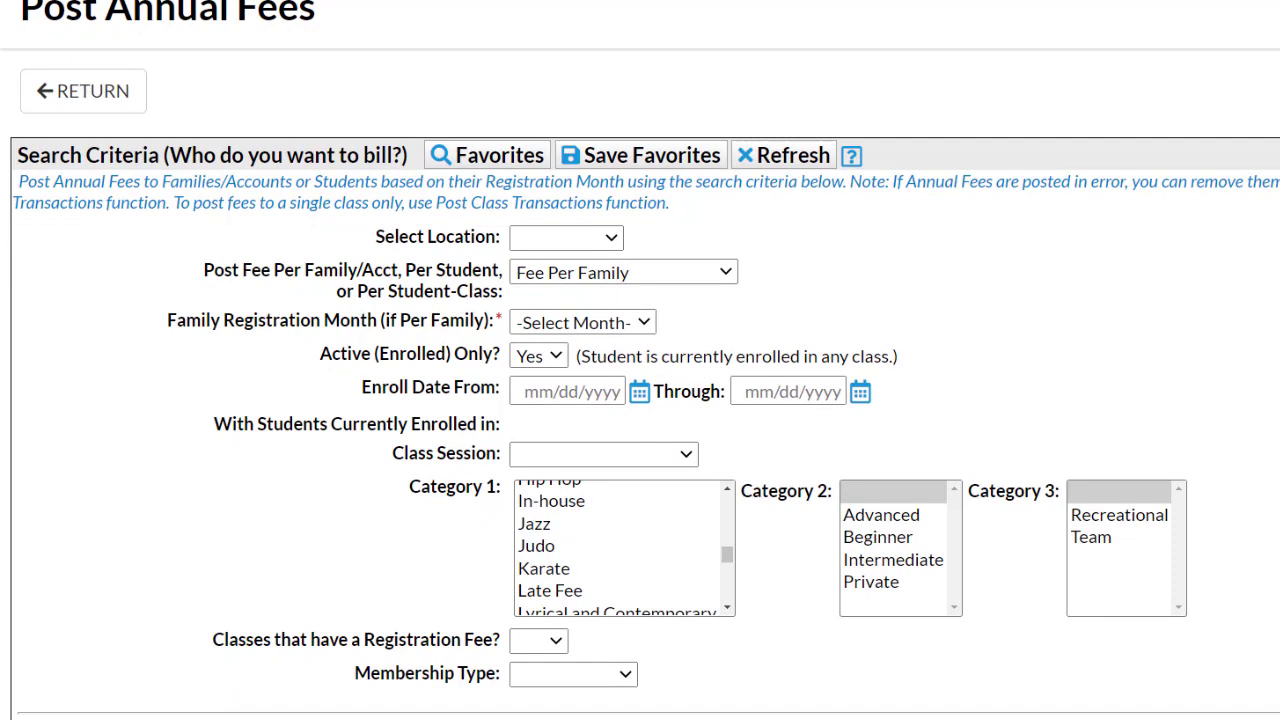
pyautogui.scroll(-1, 196, 683)
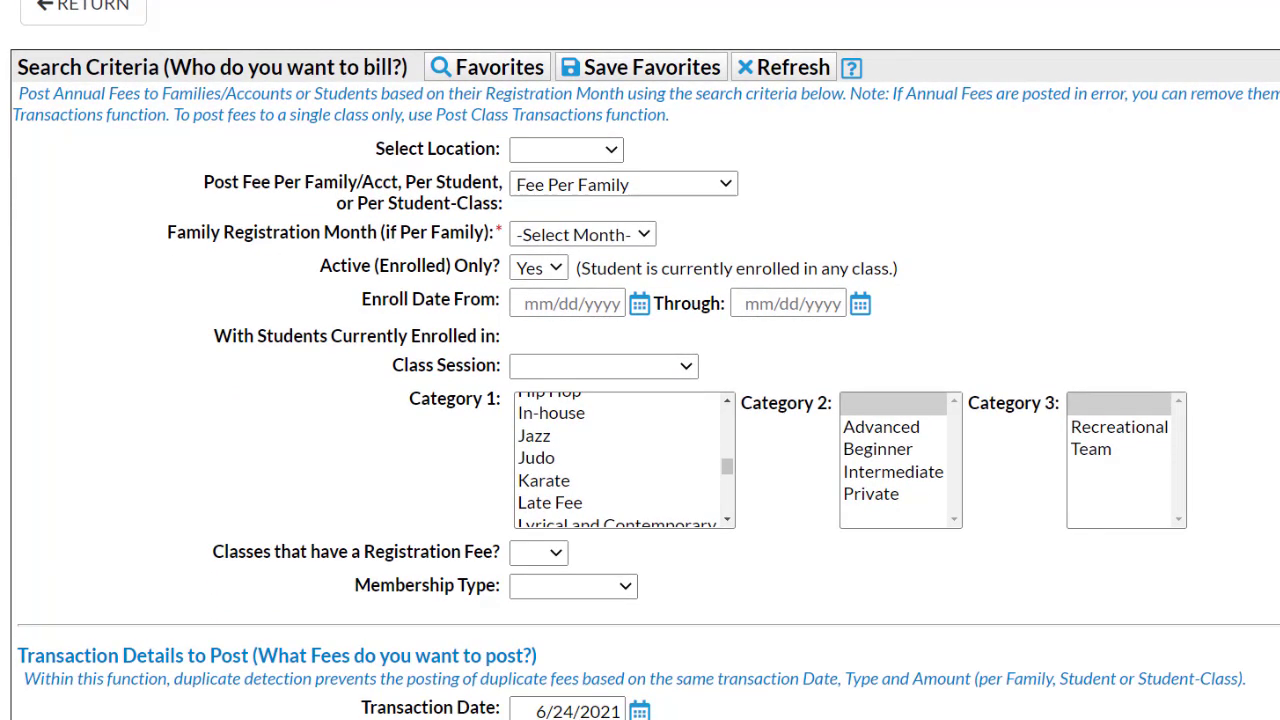
pyautogui.click(720, 718)
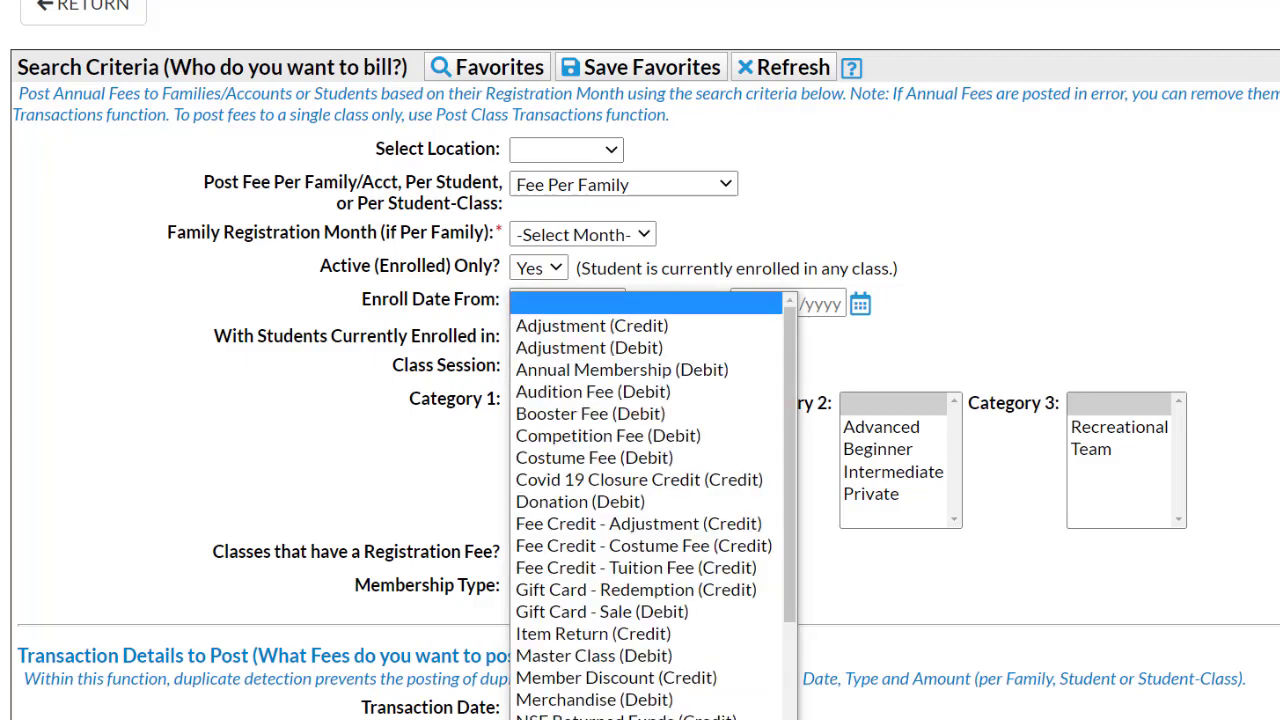
pyautogui.click(650, 372)
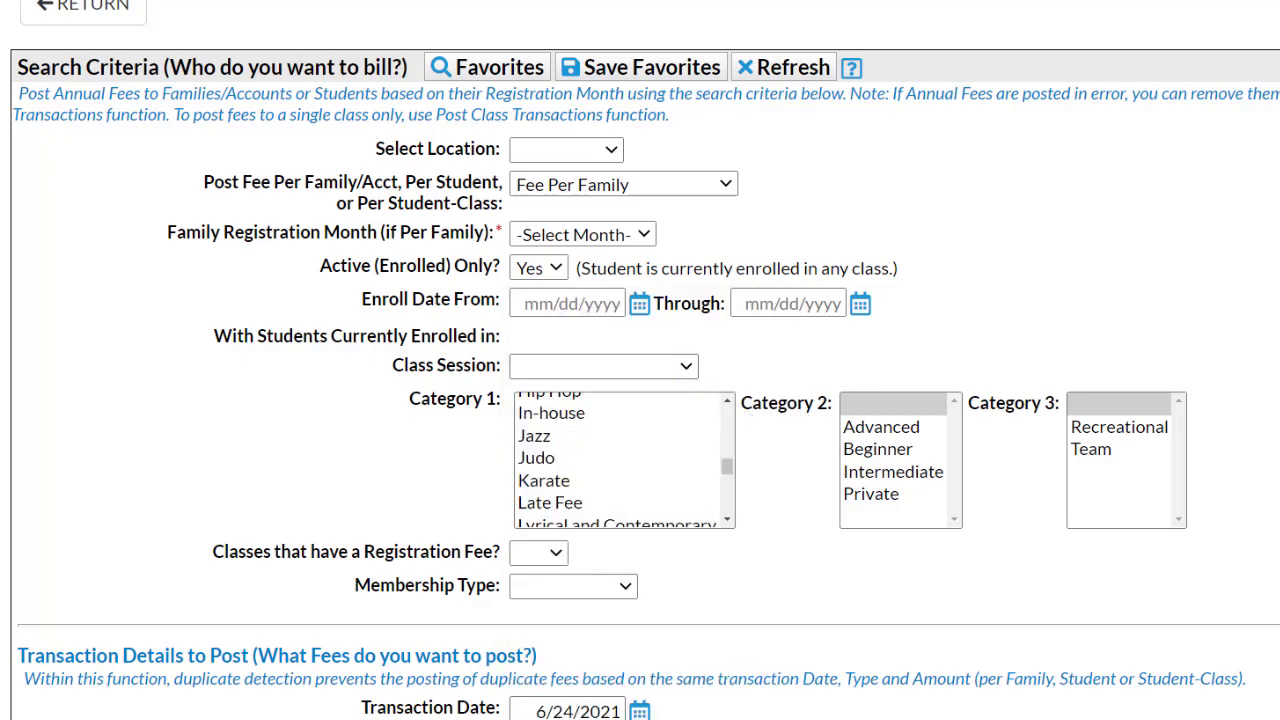
# - Leave the subtype blank, set the Family/Acct Fee to 100, and set the transaction's Category1 to Registration Fee
pyautogui.click(930, 718)
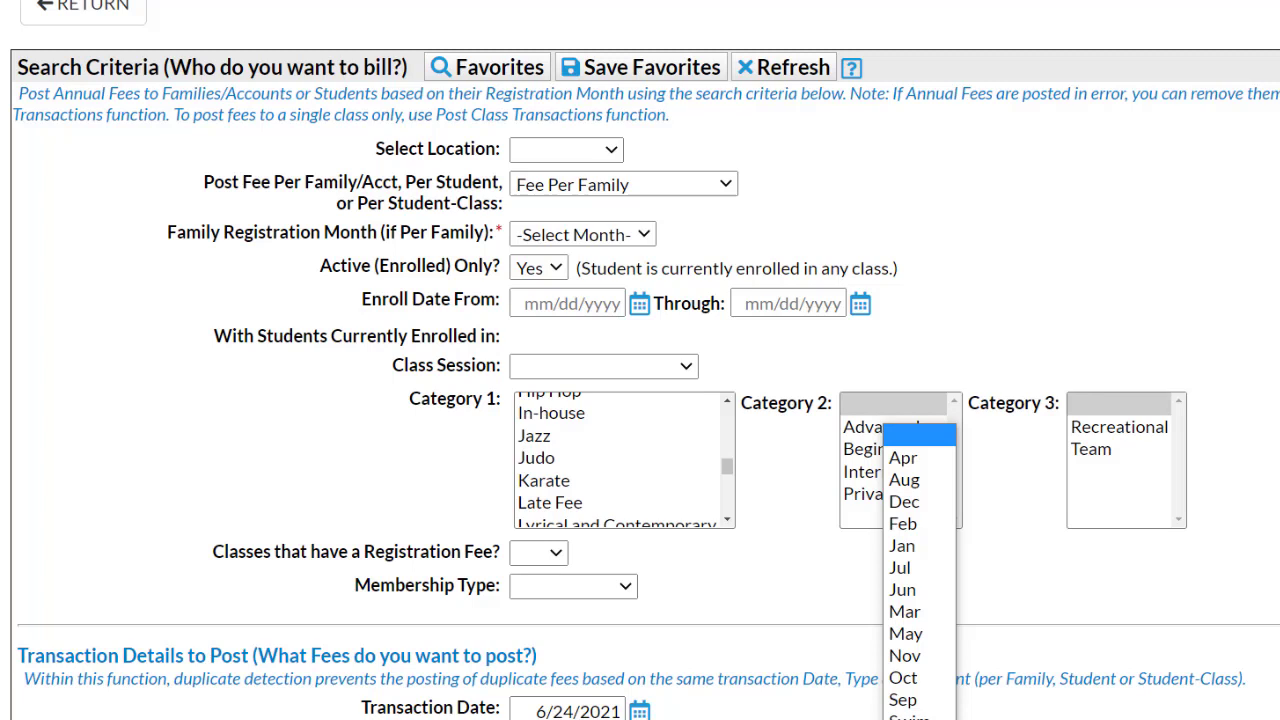
pyautogui.click(919, 435)
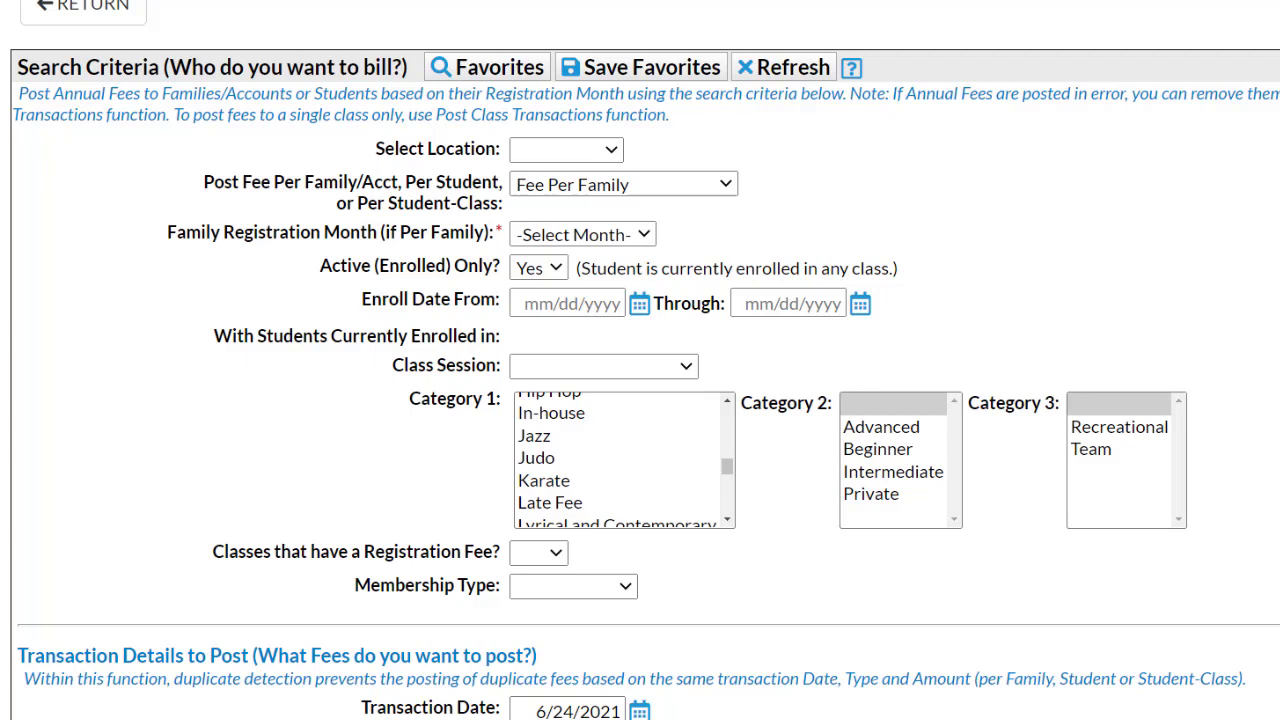
pyautogui.scroll(-1, 640, 360)
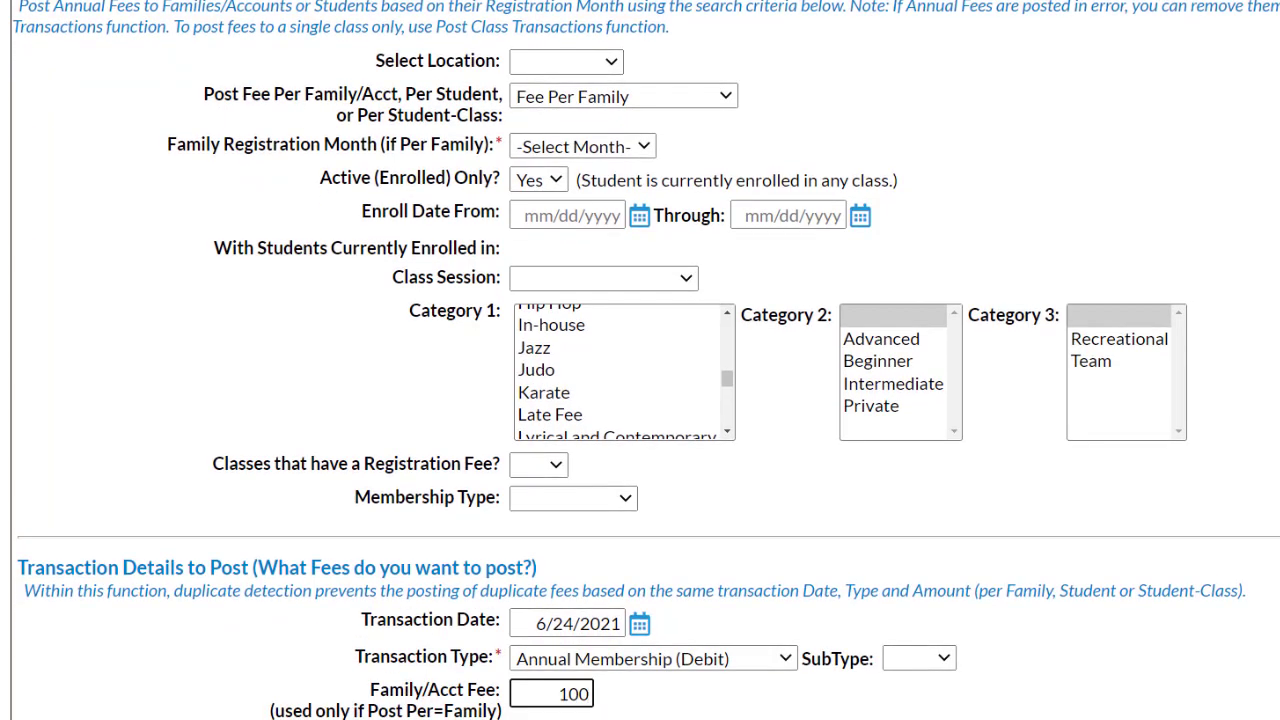
pyautogui.click(617, 718)
pyautogui.scroll(-3, 617, 643)
pyautogui.scroll(-3, 617, 650)
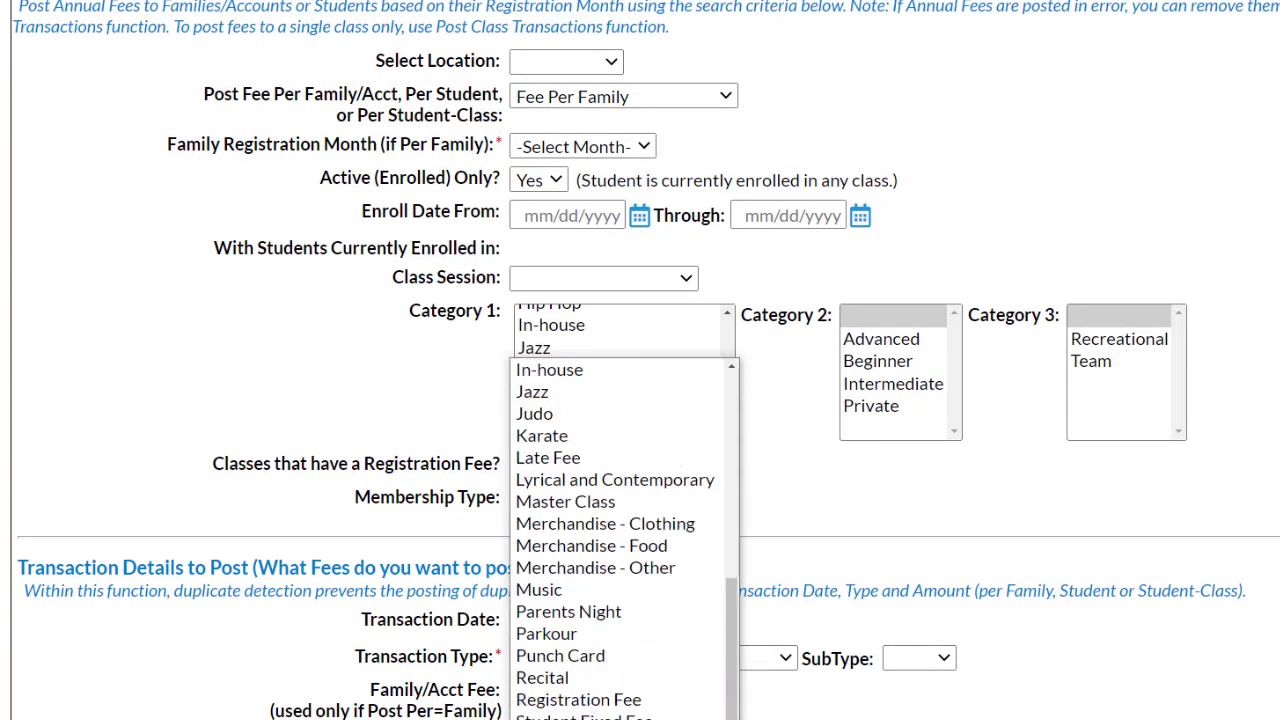
pyautogui.click(615, 702)
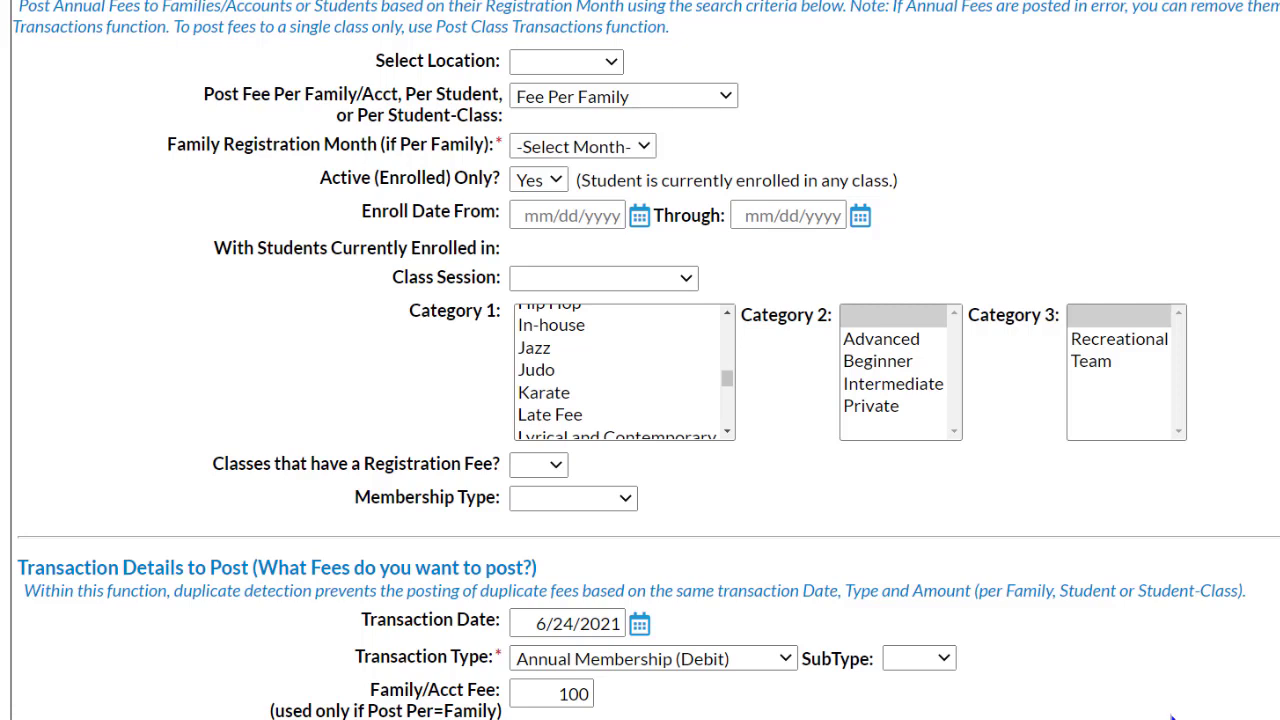
pyautogui.scroll(-1, 1175, 715)
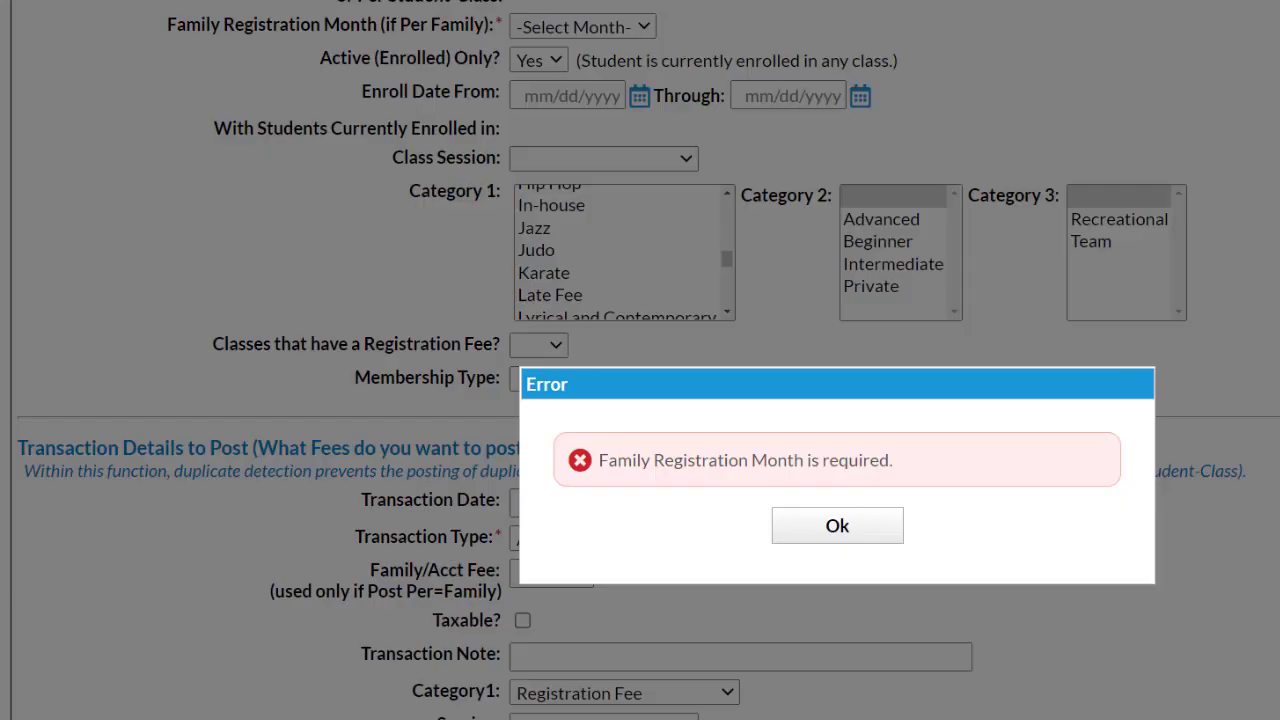
# - Dismiss the error, set the Family Registration Month to ALL, and preview the annual fees
pyautogui.click(850, 532)
pyautogui.scroll(3, 456, 551)
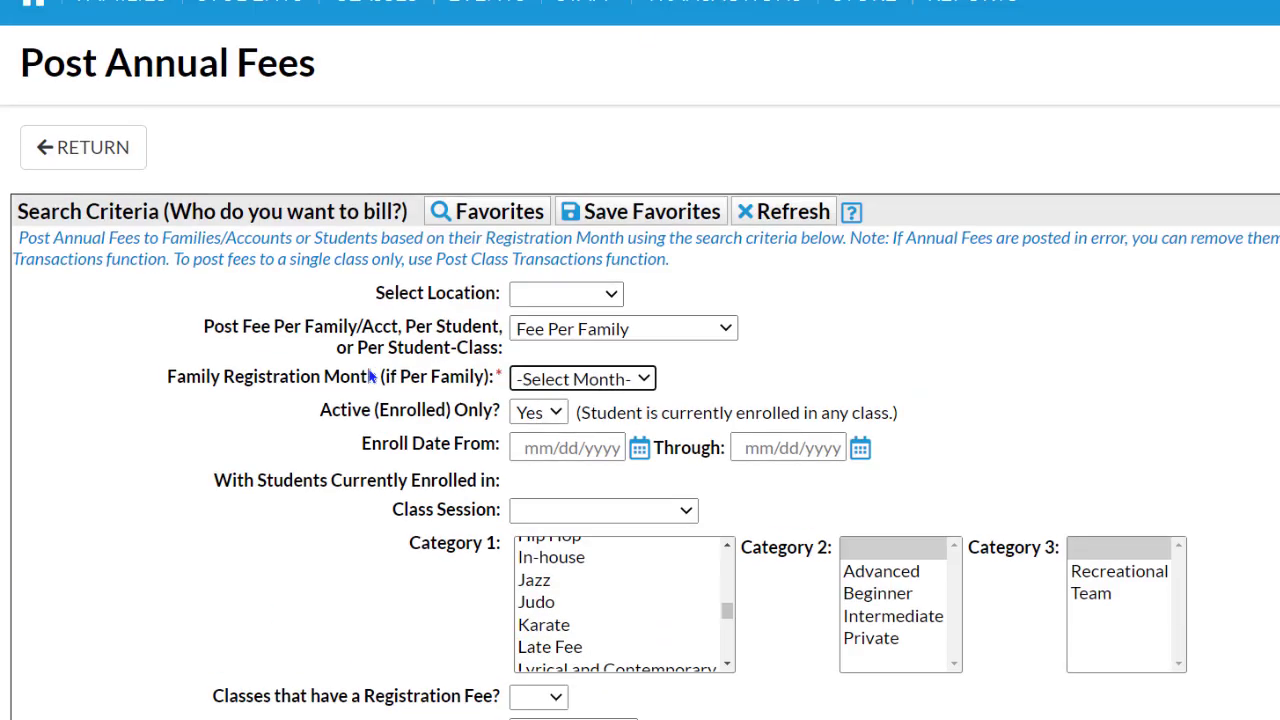
pyautogui.click(603, 377)
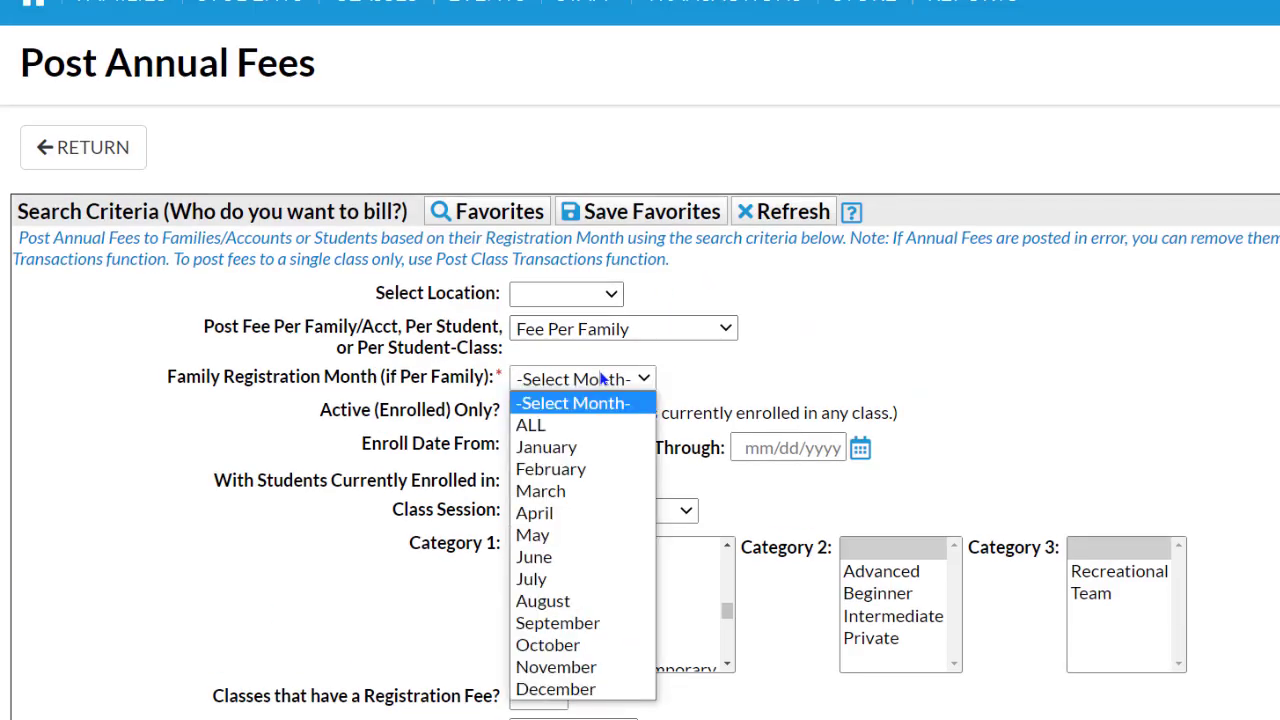
pyautogui.click(531, 425)
pyautogui.scroll(-3, 1250, 580)
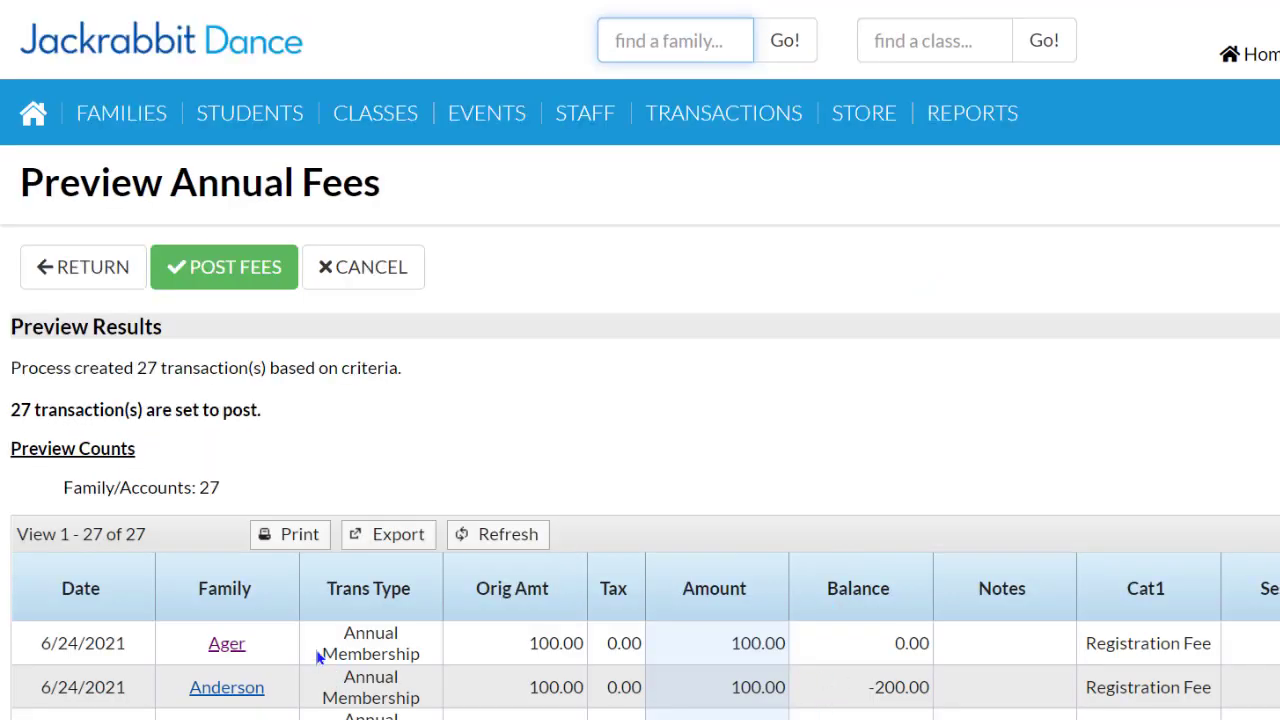
# - Review the previewed annual fee transactions and post them to all selected families
pyautogui.scroll(-5, 368, 650)
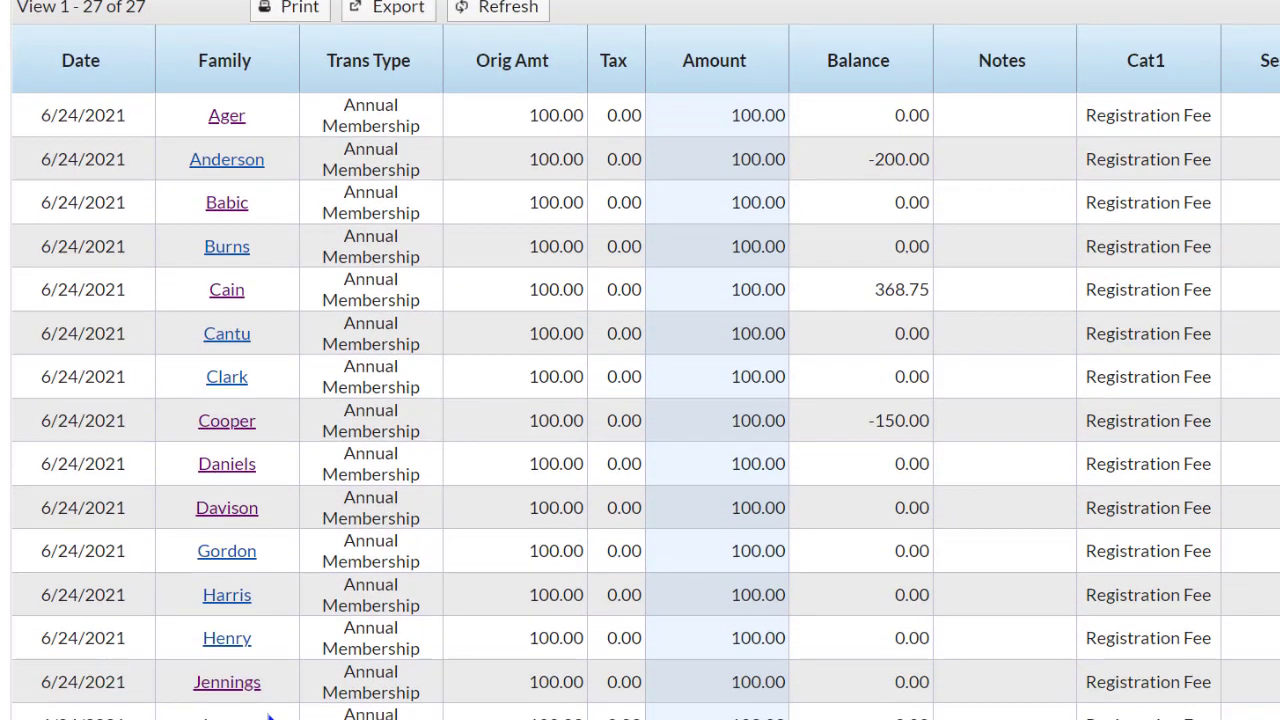
pyautogui.scroll(-3, 268, 716)
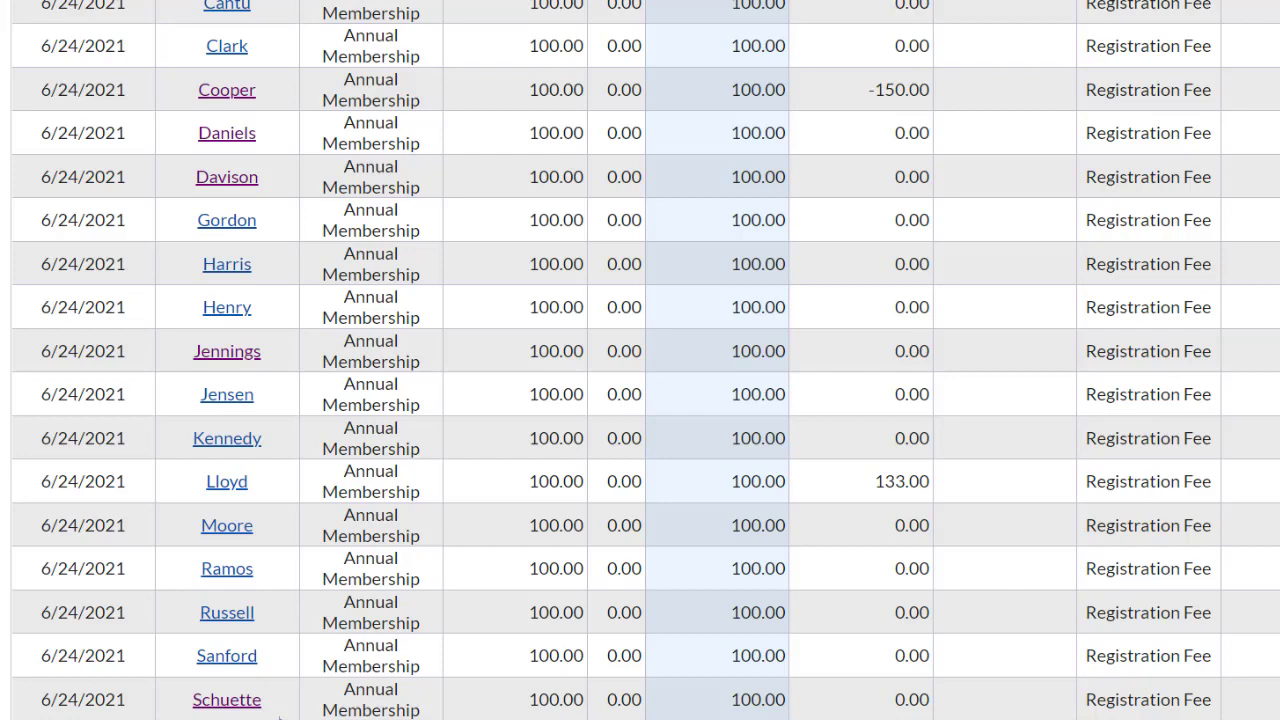
pyautogui.scroll(2, 280, 716)
pyautogui.scroll(-2, 280, 716)
pyautogui.scroll(9, 285, 717)
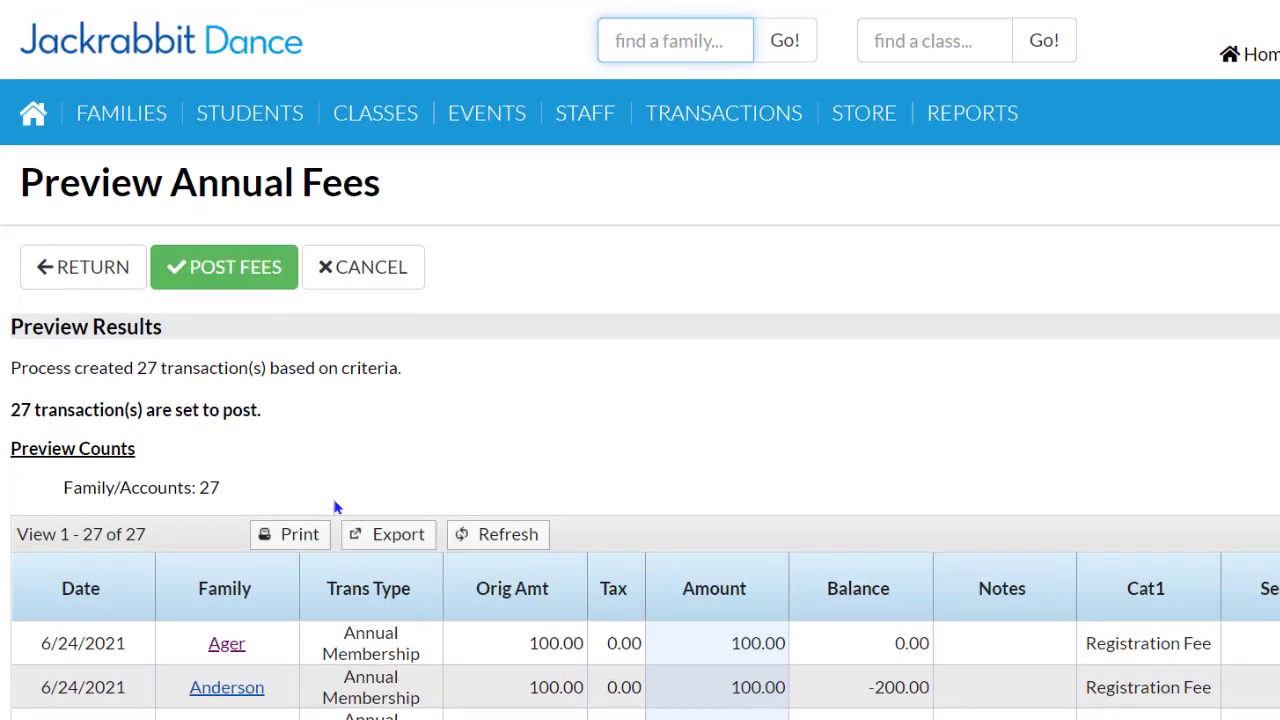
pyautogui.click(241, 287)
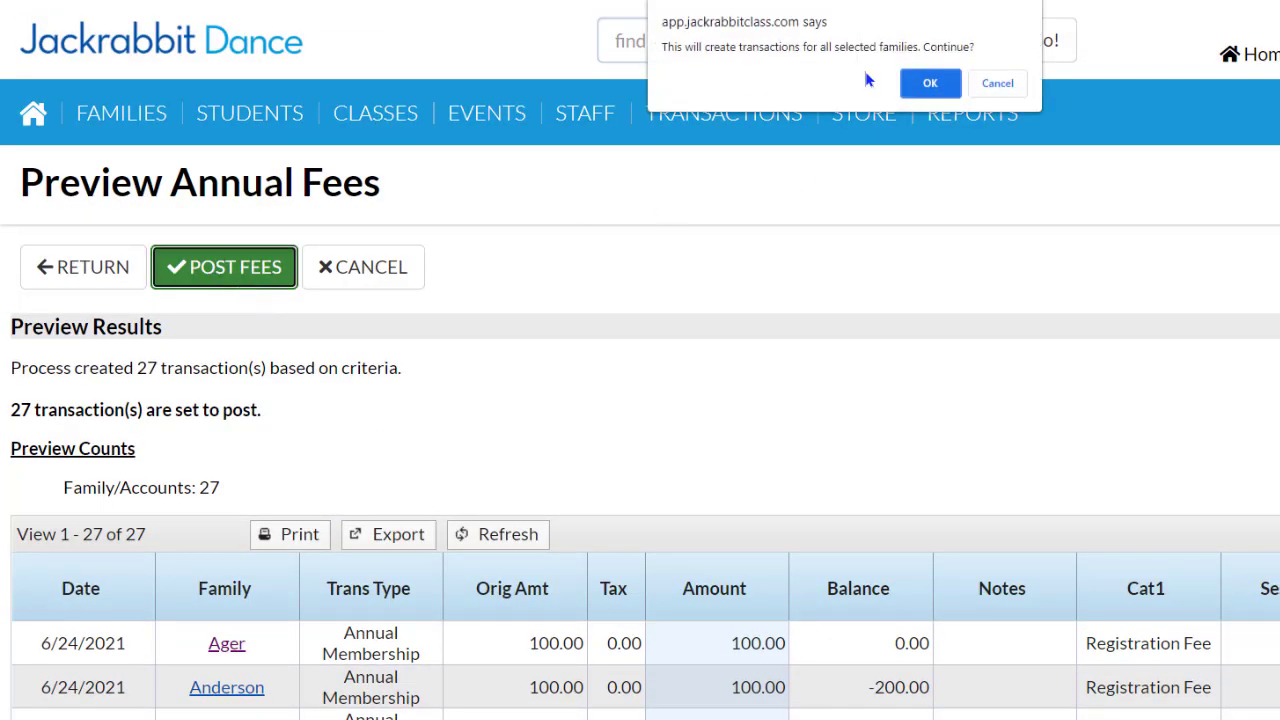
pyautogui.click(930, 86)
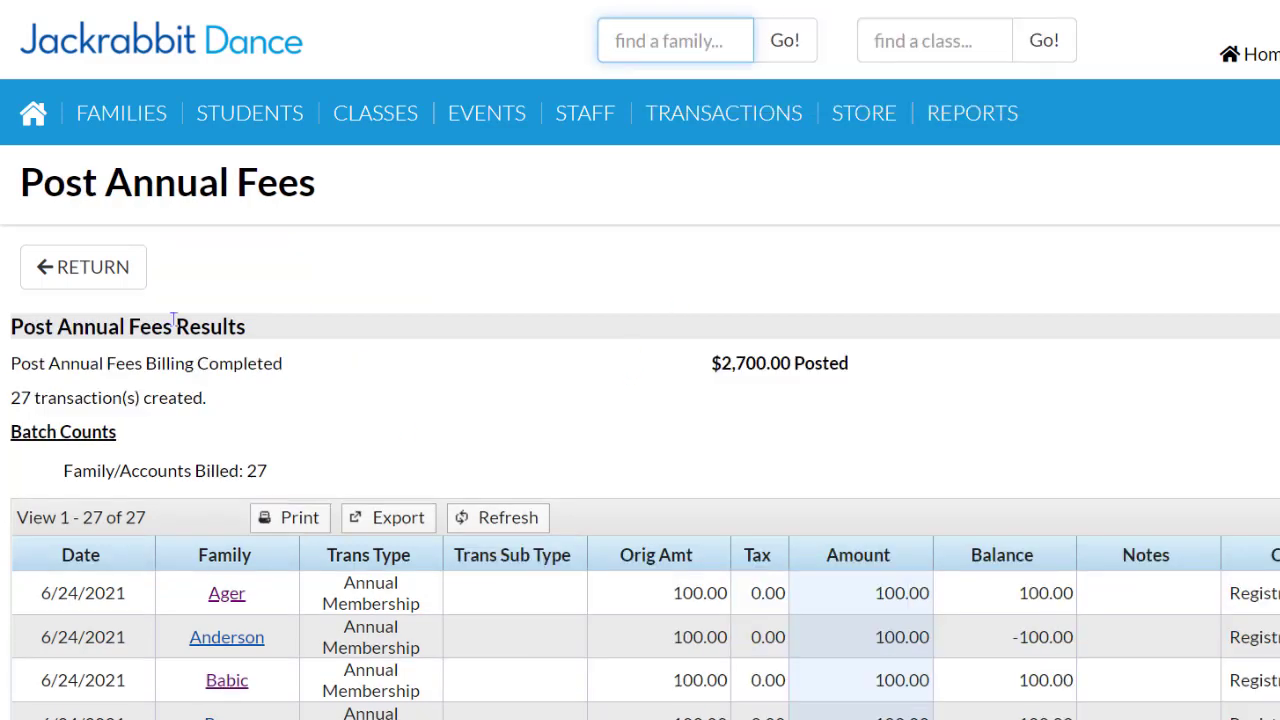
# - Leave the posting results, return to the Executive Dashboard, and open the ePayments settings
pyautogui.click(87, 268)
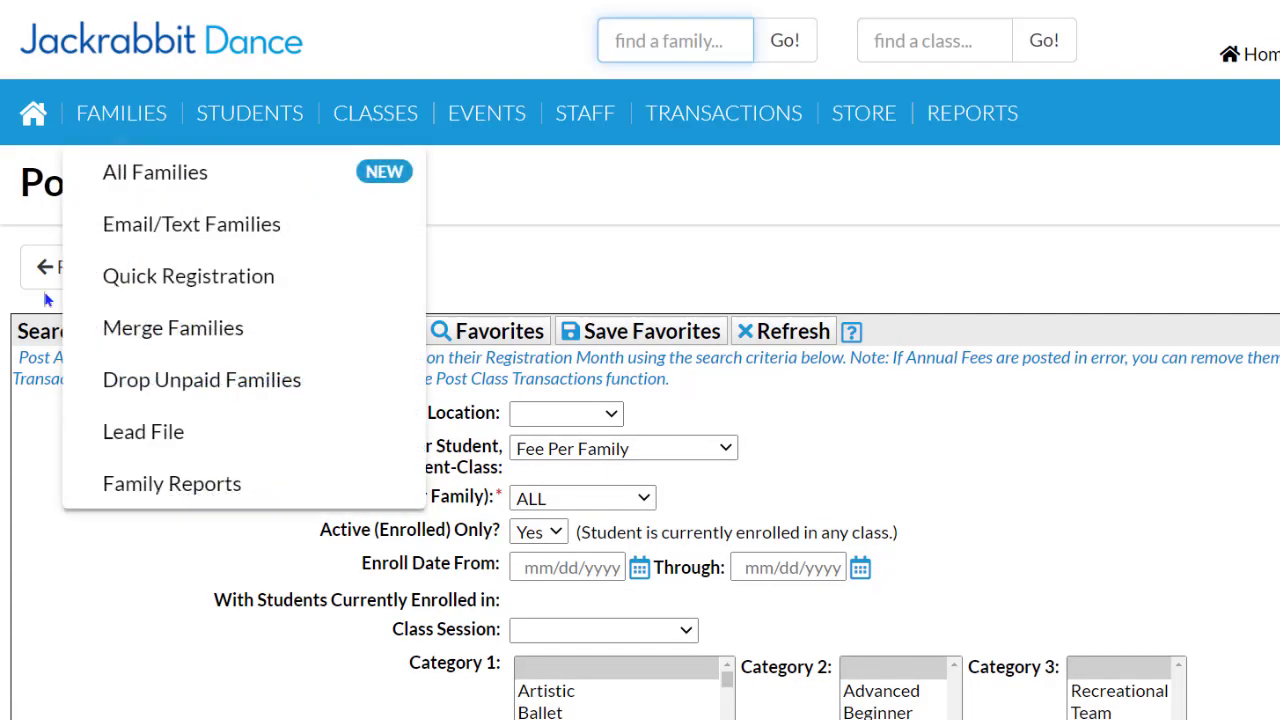
pyautogui.click(33, 113)
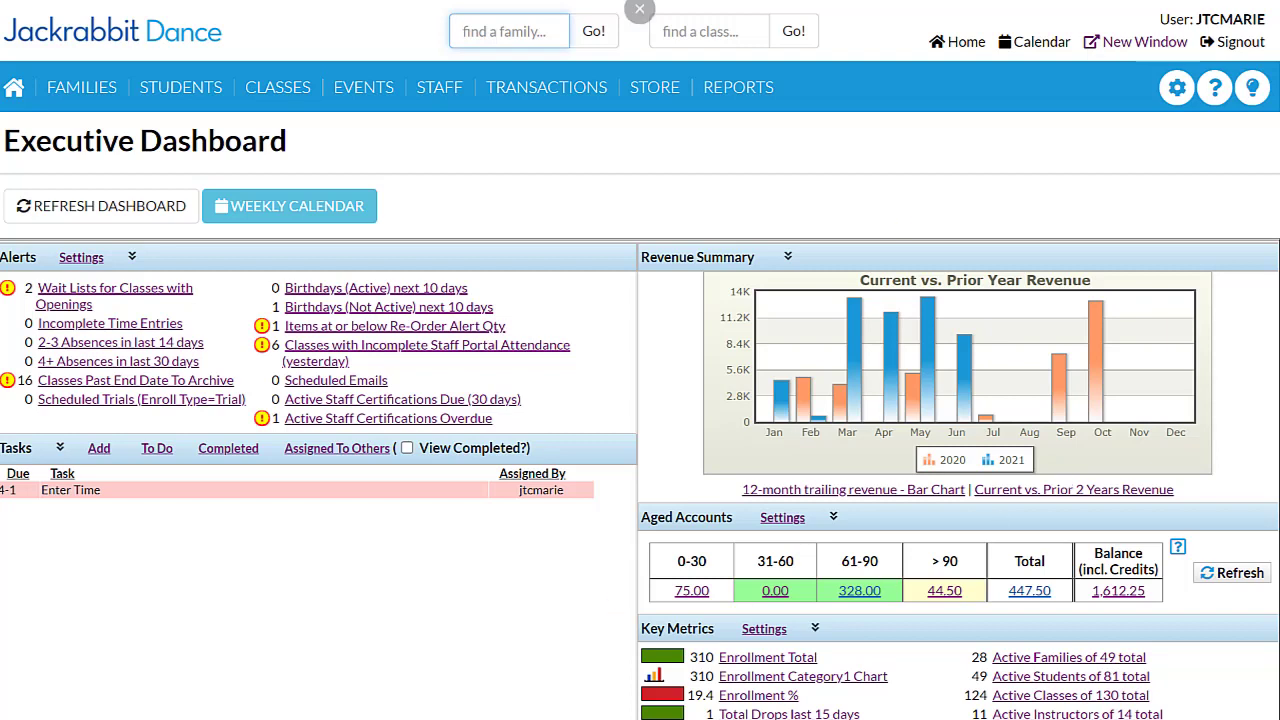
pyautogui.click(1177, 100)
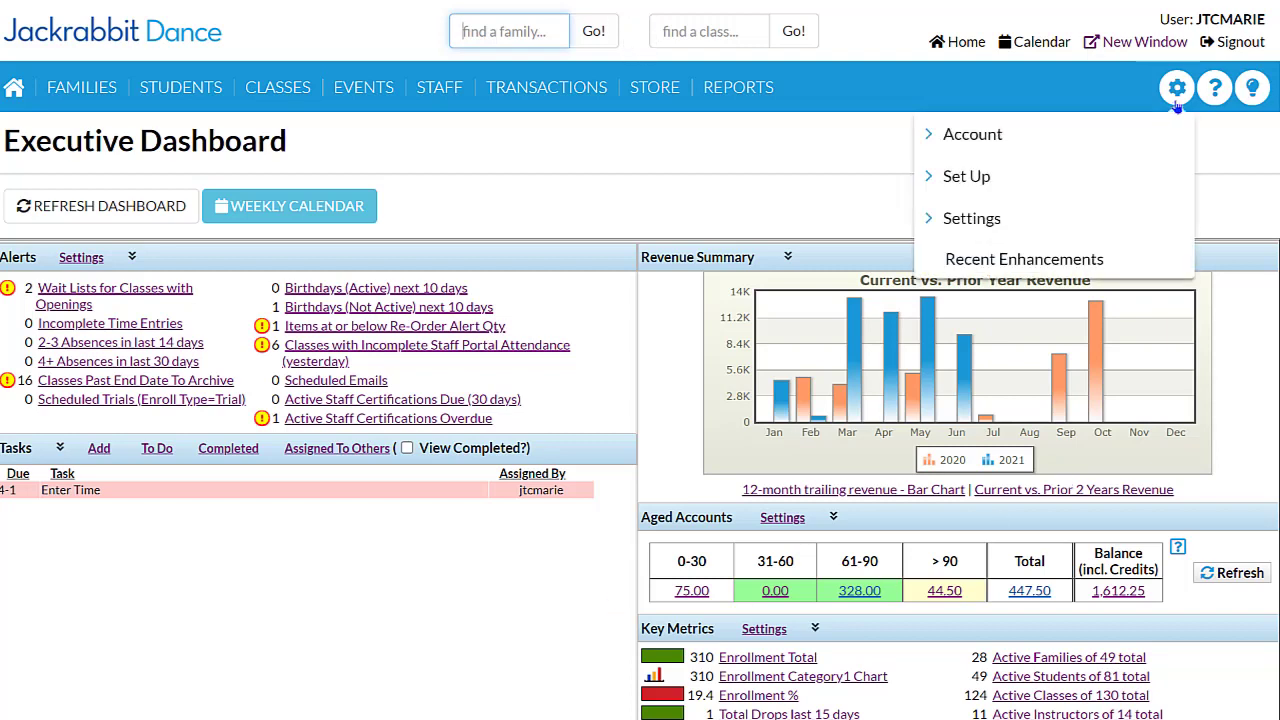
pyautogui.click(980, 228)
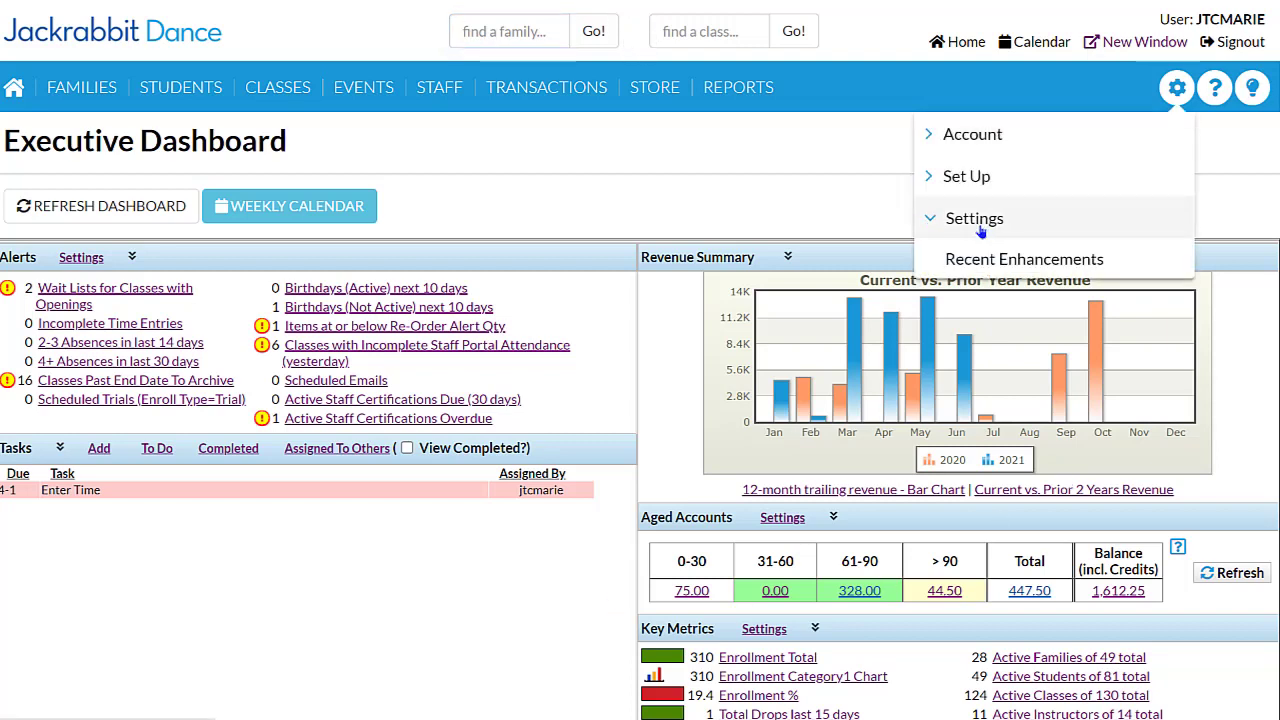
pyautogui.click(971, 336)
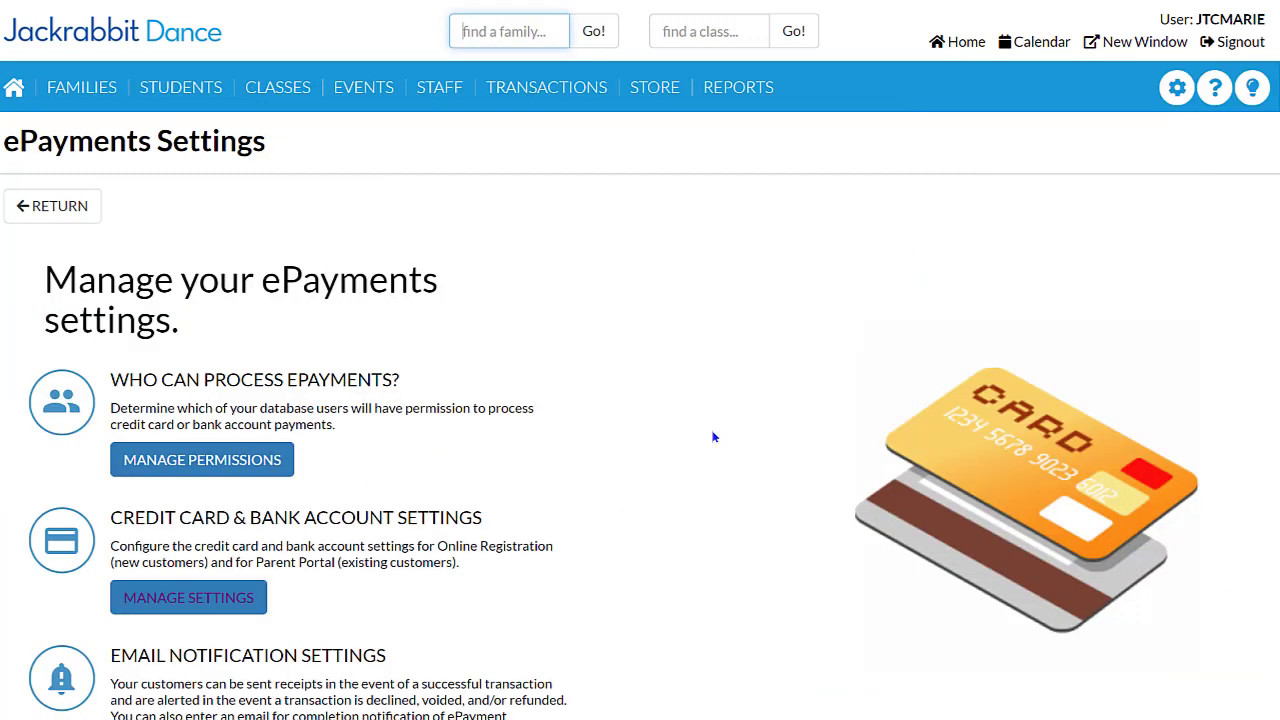
pyautogui.scroll(-2, 643, 425)
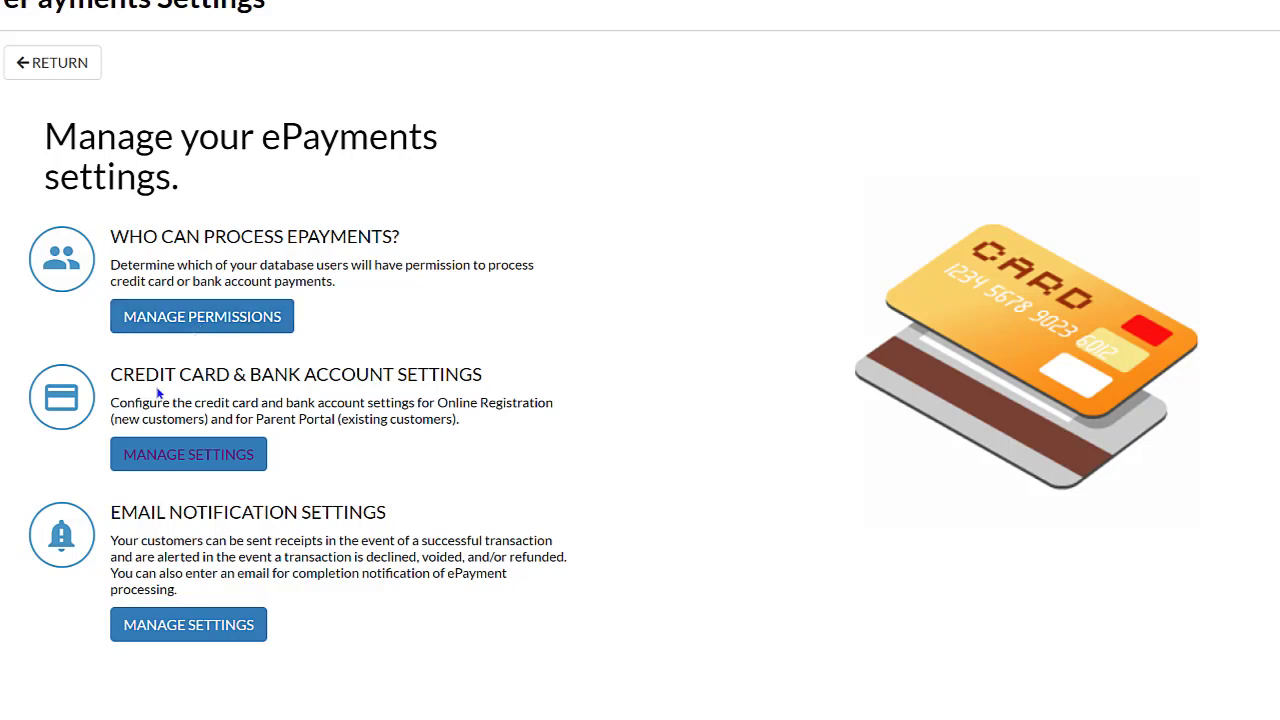
# - Open the credit card and bank account settings and review the credit card requirement choices for online registration, keeping Optional
pyautogui.click(193, 460)
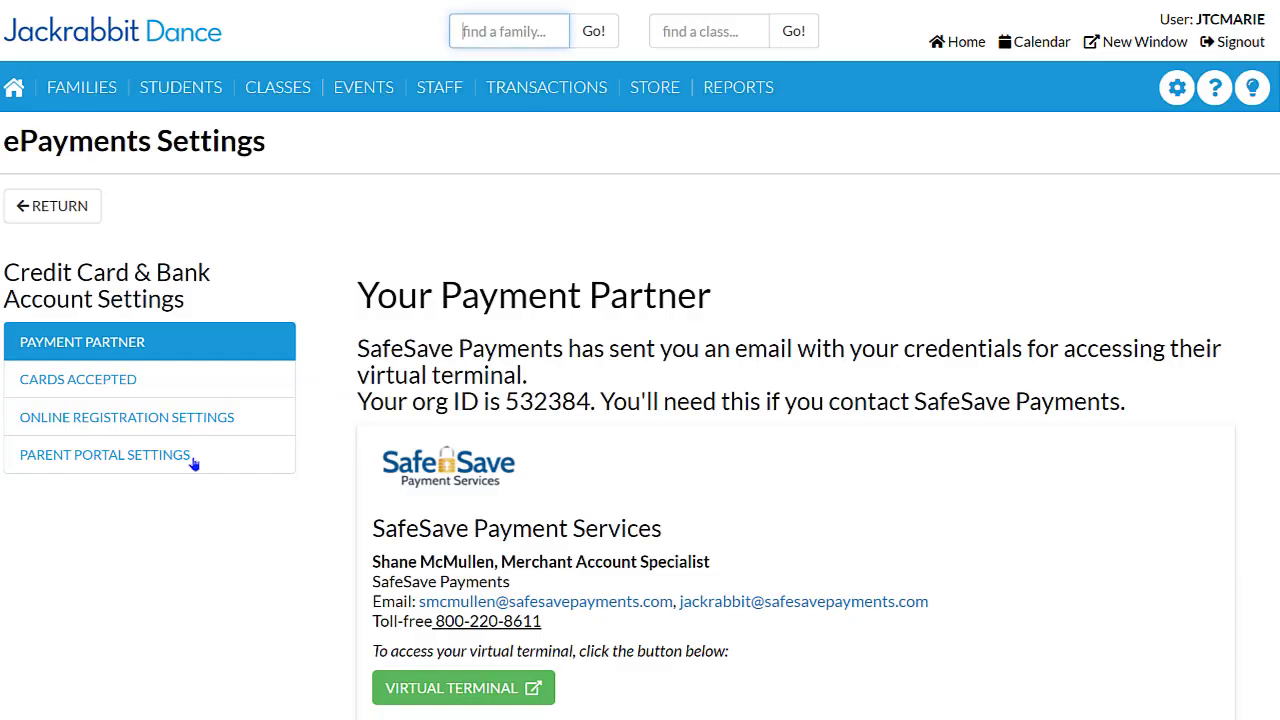
pyautogui.click(212, 425)
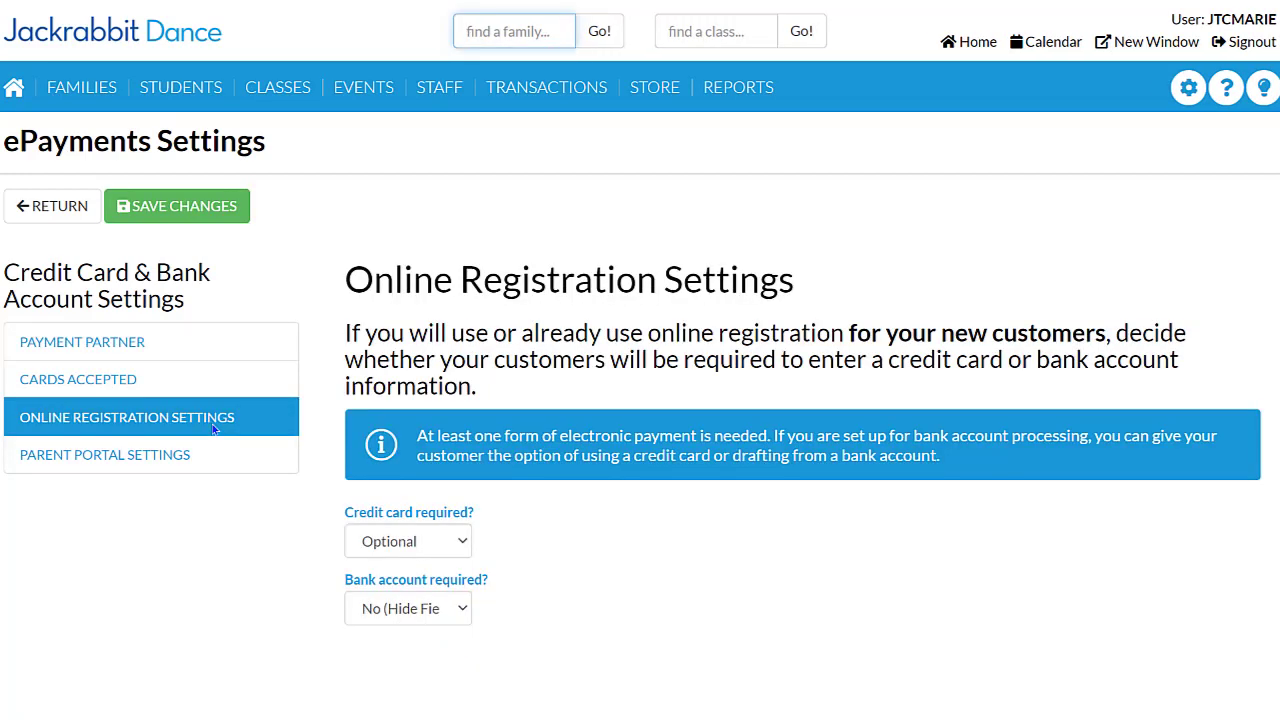
pyautogui.click(434, 541)
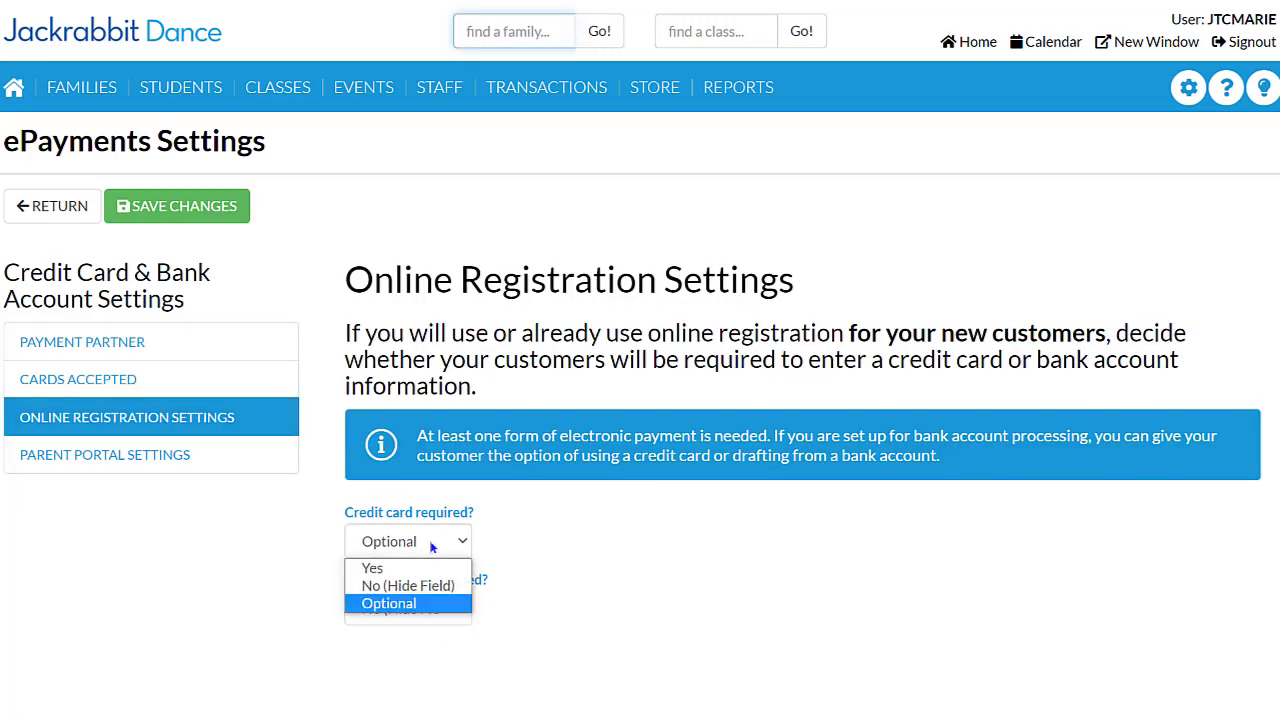
pyautogui.click(388, 606)
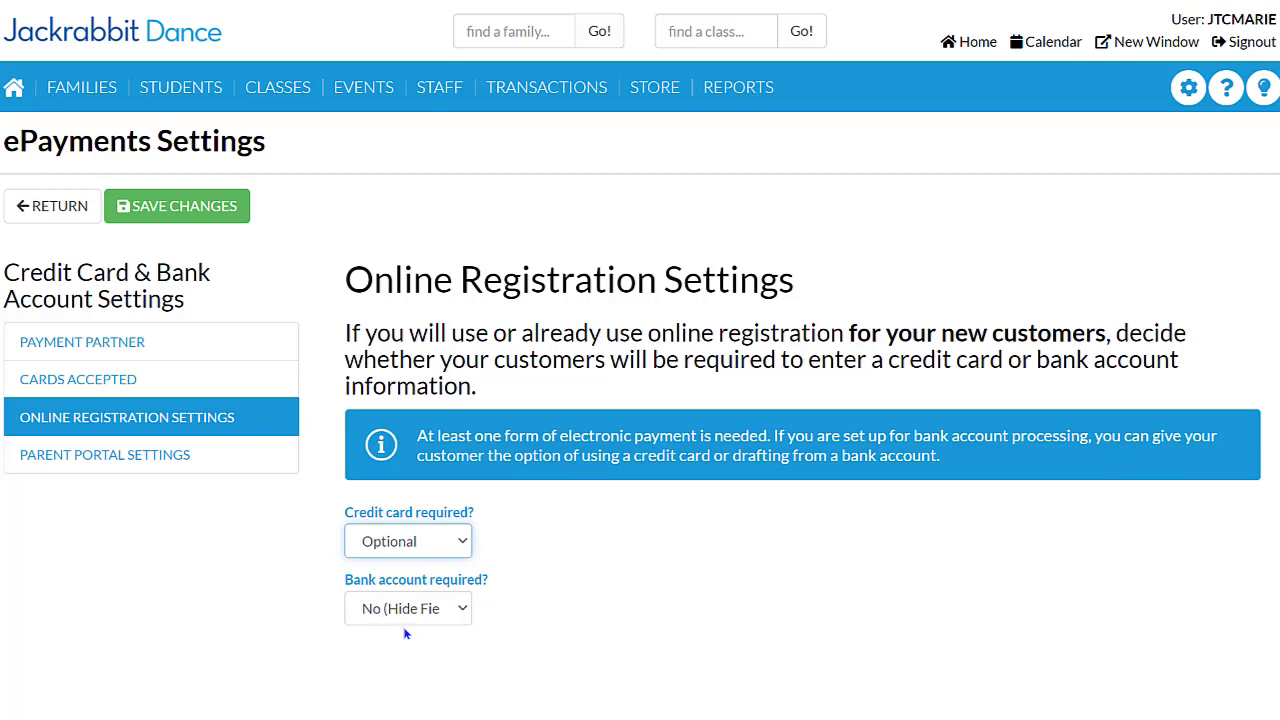
# - Examine the Parent Portal Settings for accepted payment methods and the options for how parents can pay their fees
pyautogui.click(158, 457)
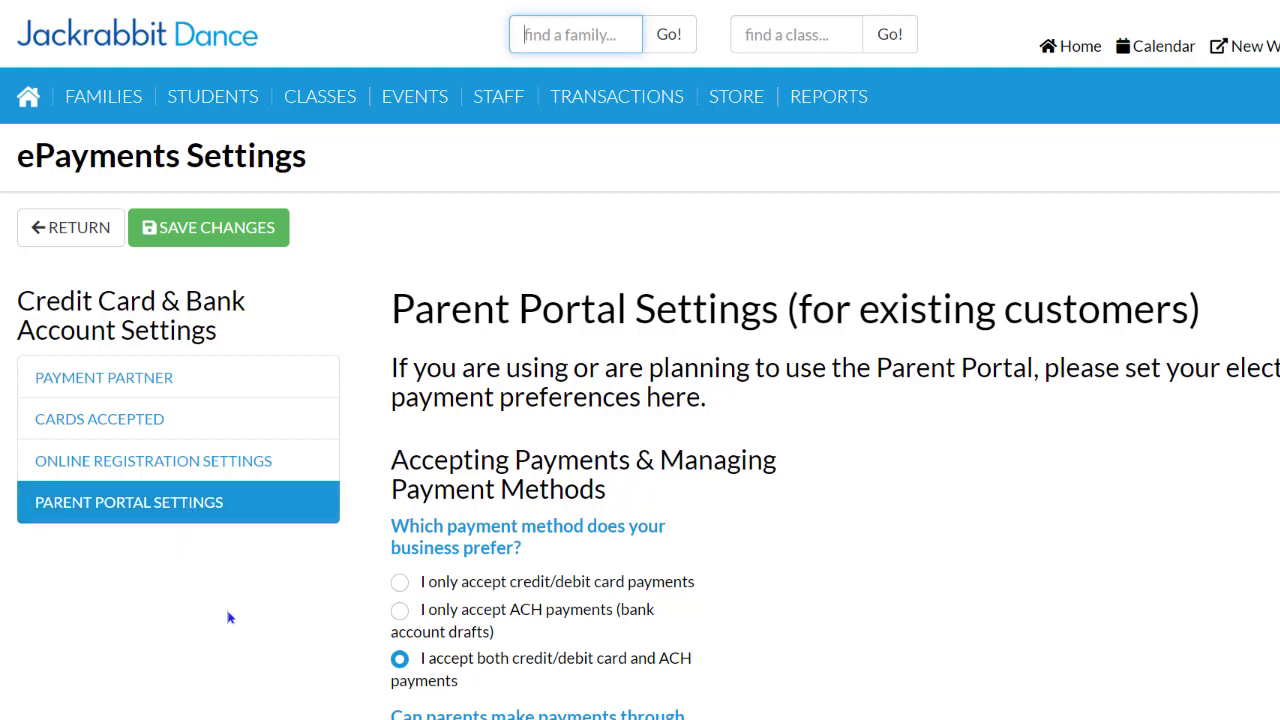
pyautogui.scroll(-2, 230, 617)
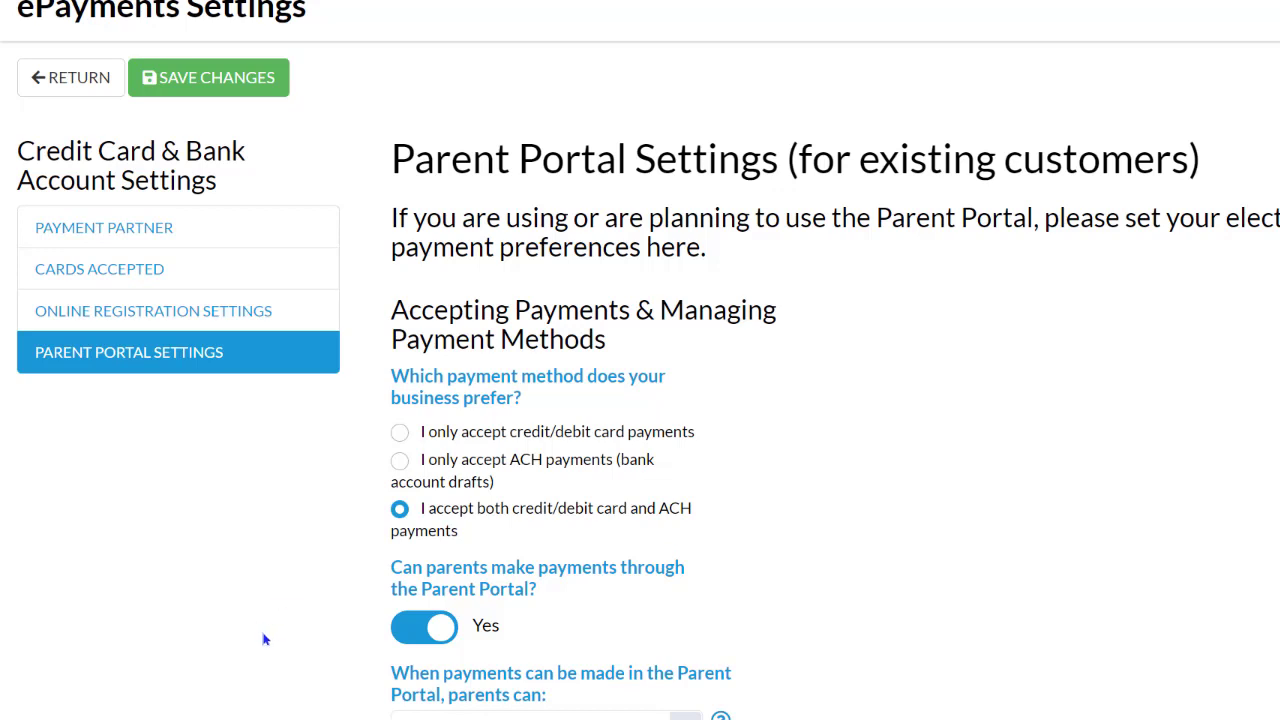
pyautogui.scroll(-3, 265, 631)
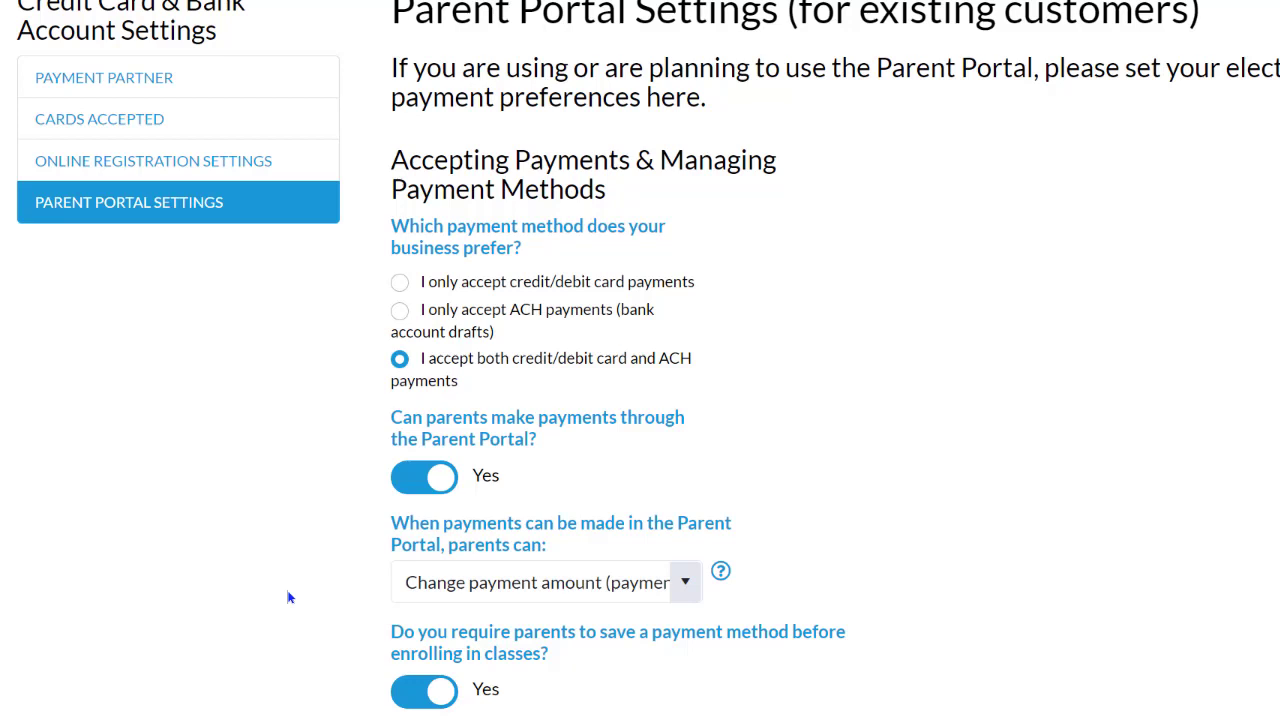
pyautogui.click(689, 589)
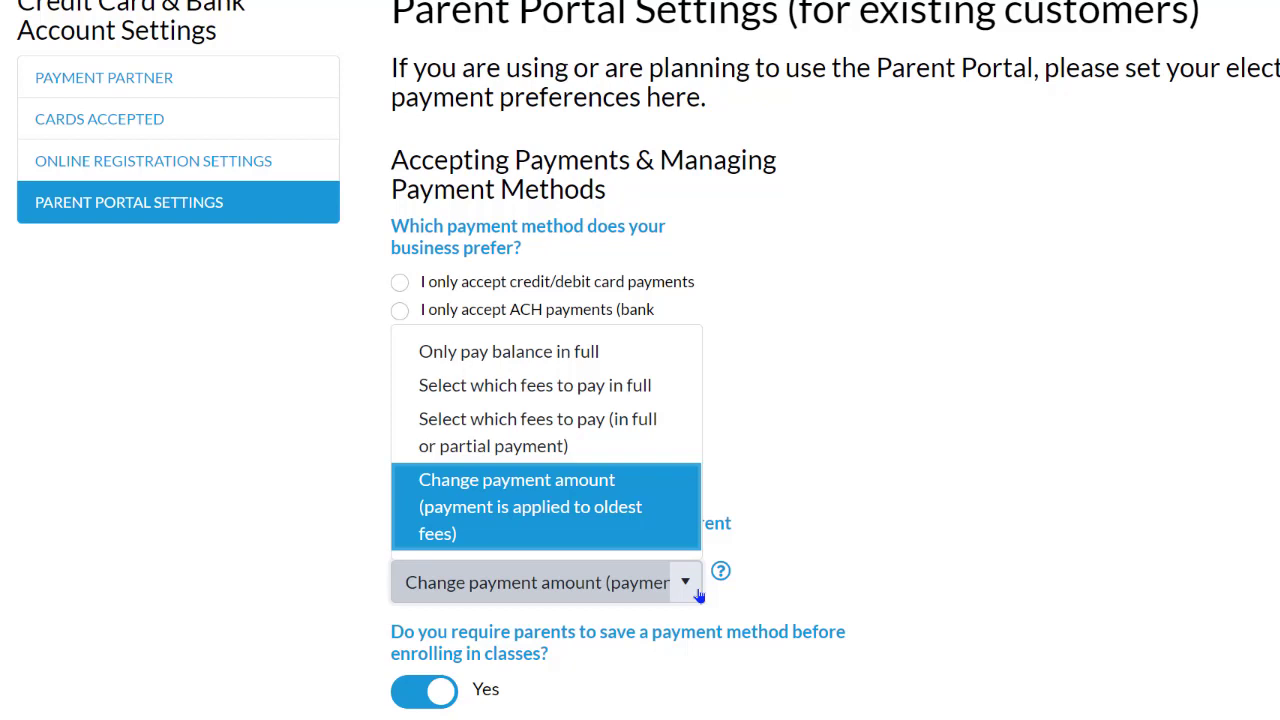
pyautogui.click(134, 645)
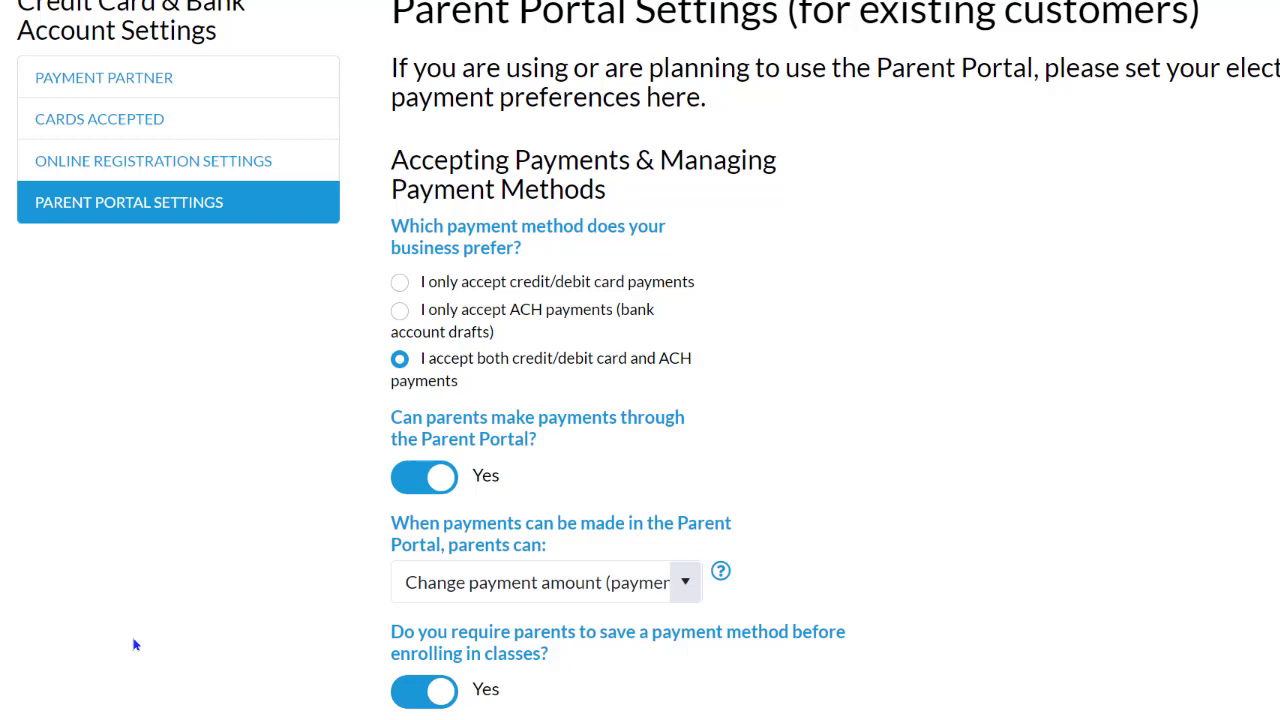
# - Review the Parent Portal's saved payment method requirement, the credit/debit card information access options, and the Shopping Cart Preferences
pyautogui.scroll(-3, 151, 643)
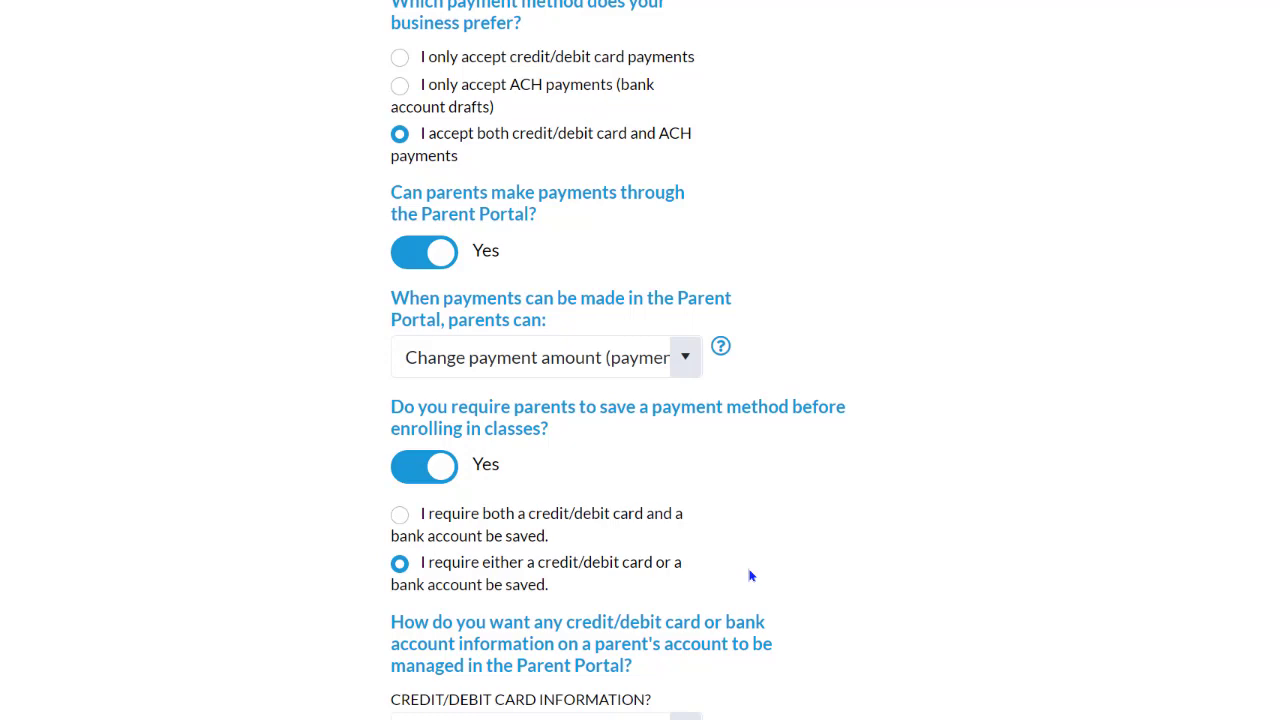
pyautogui.scroll(-4, 826, 634)
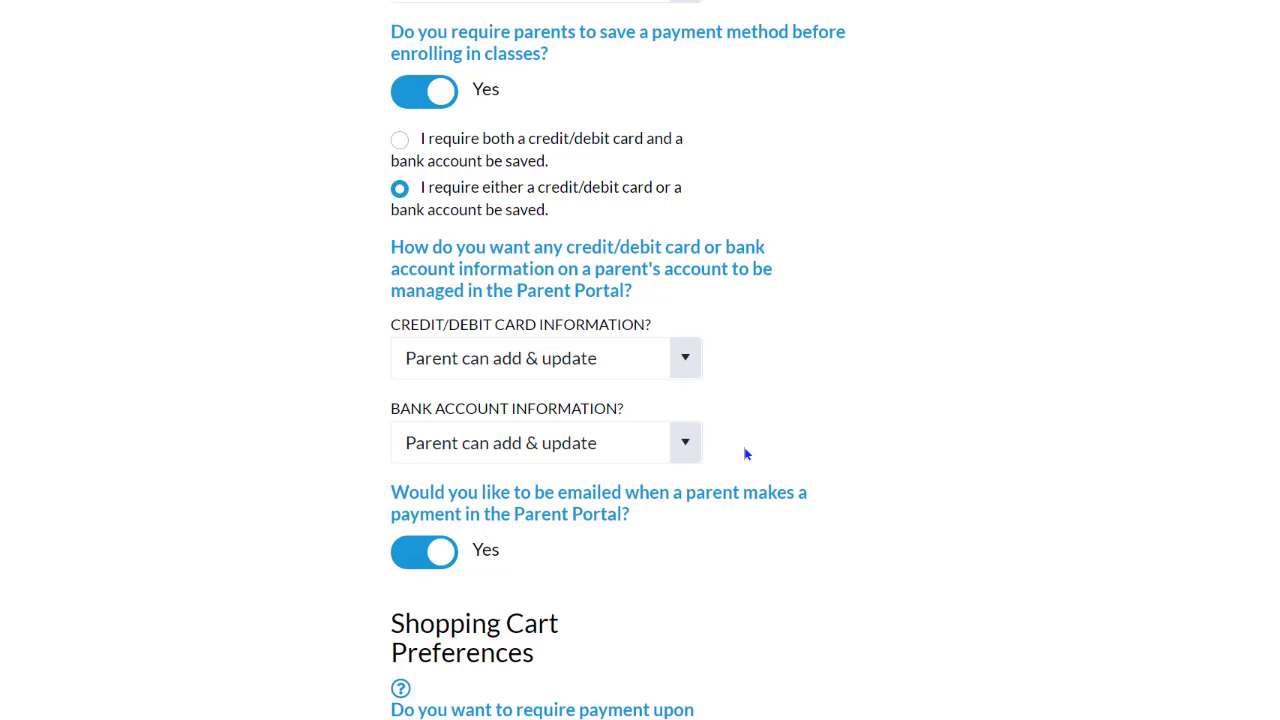
pyautogui.click(685, 364)
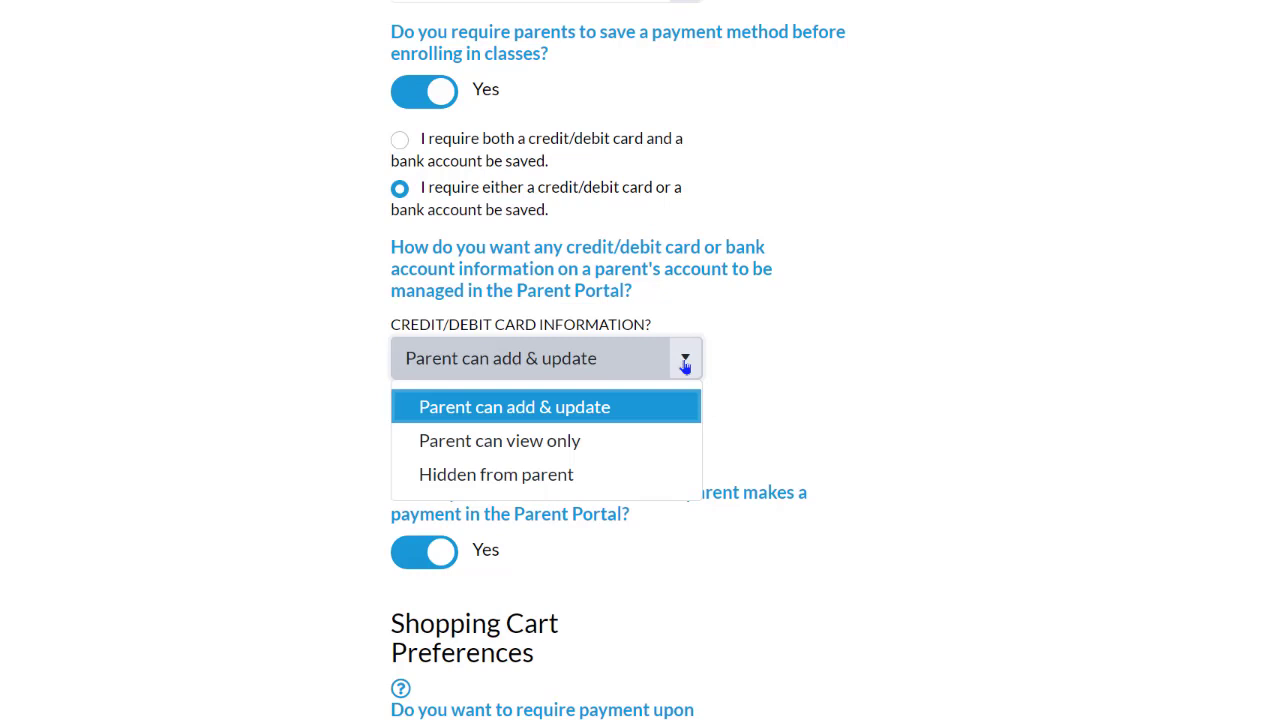
pyautogui.scroll(-2, 142, 535)
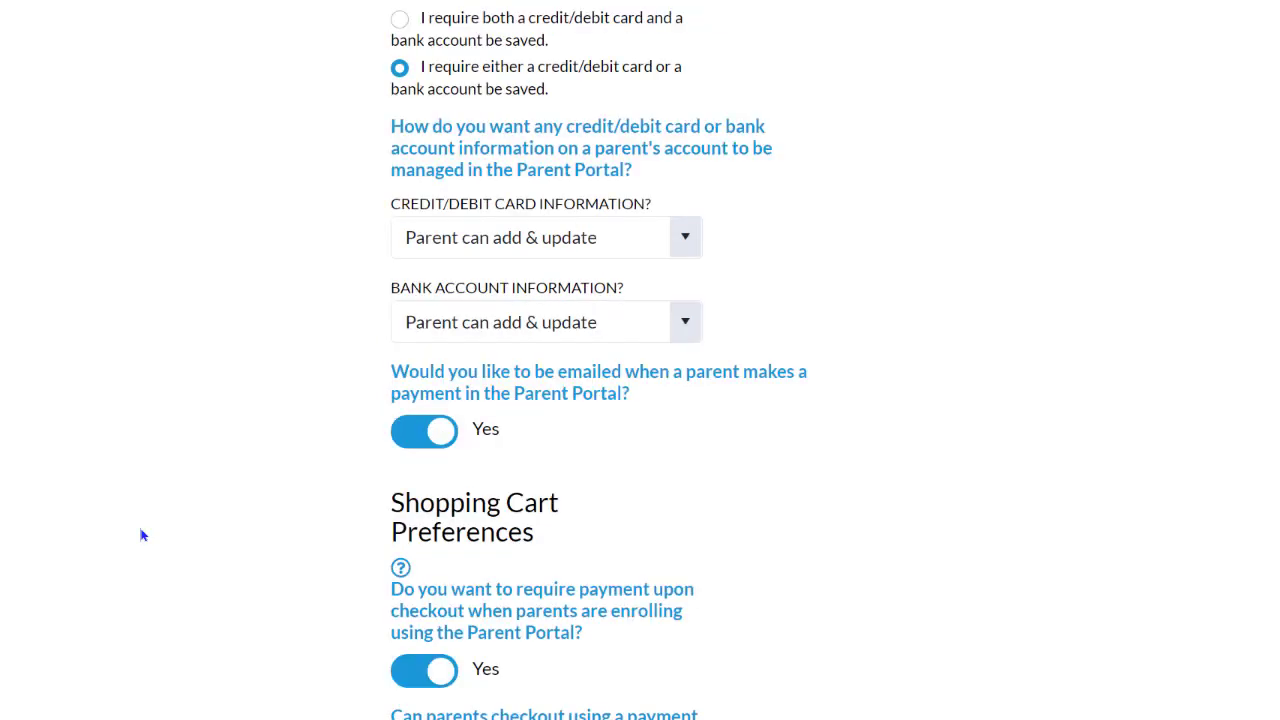
pyautogui.scroll(-1, 142, 535)
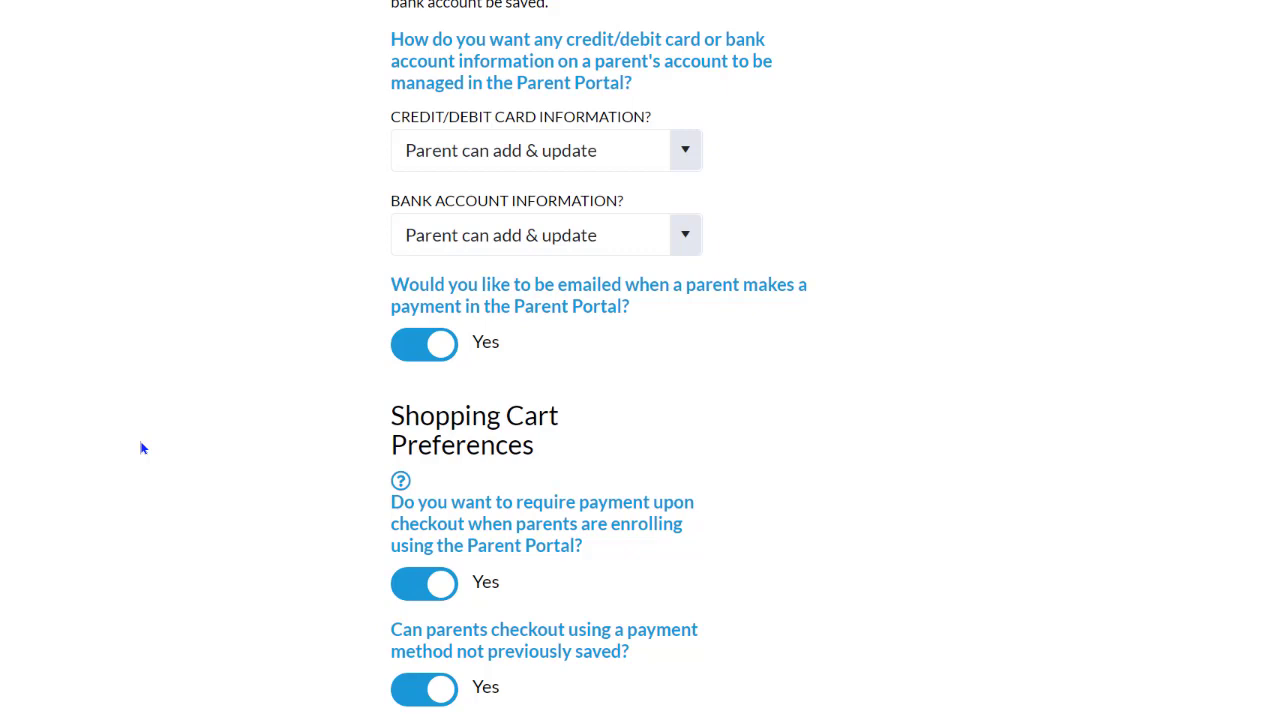
# - Leave the ePayments settings and open the General Settings with the organization defaults
pyautogui.scroll(10, 920, 486)
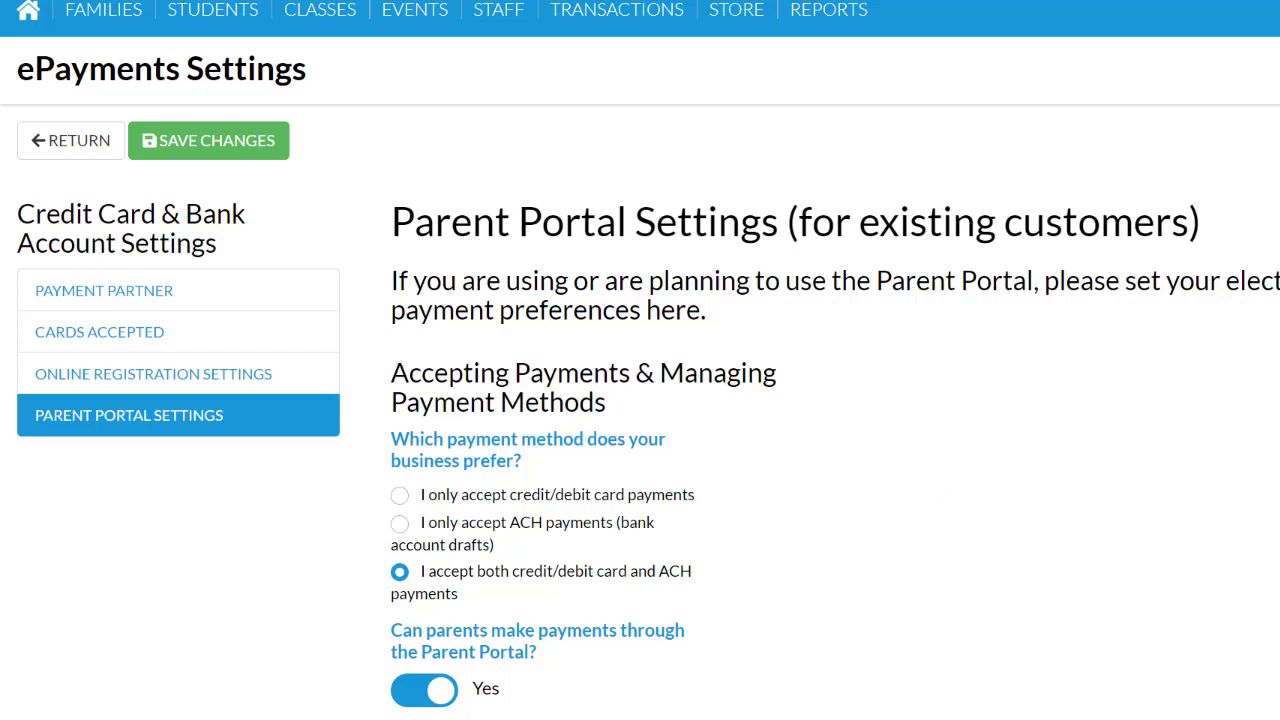
pyautogui.moveTo(1270, 12)
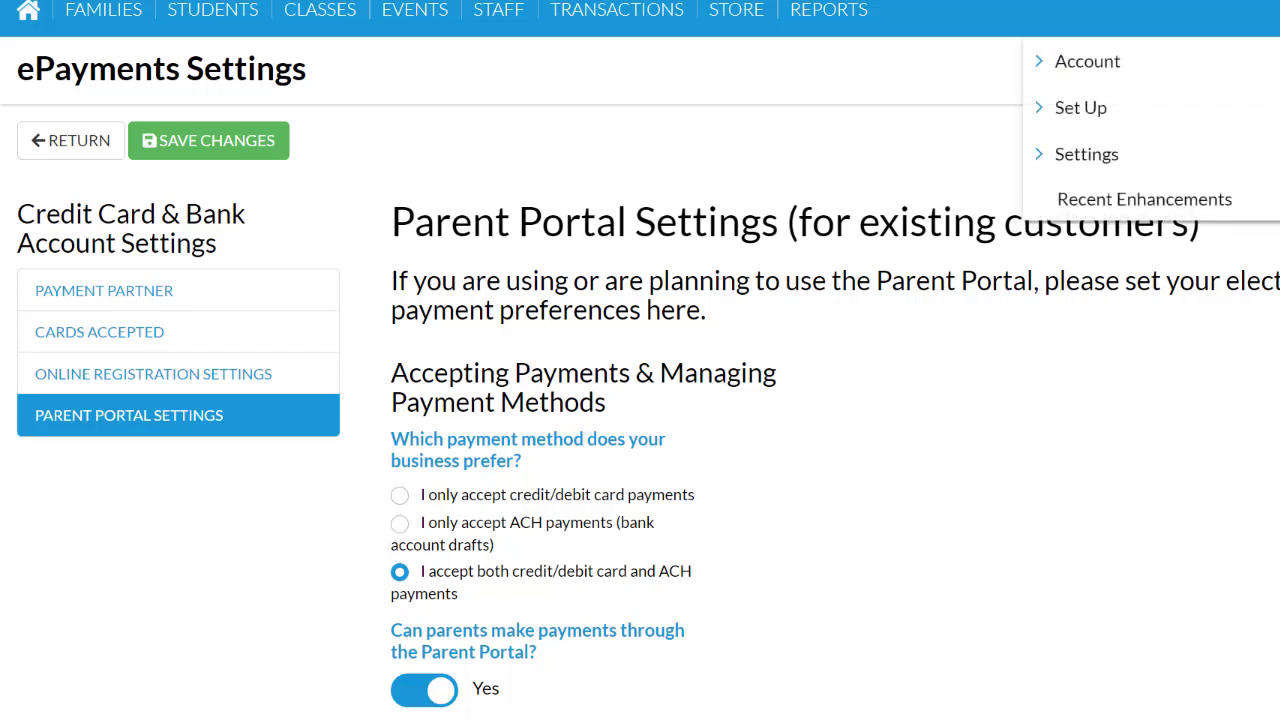
pyautogui.click(1086, 163)
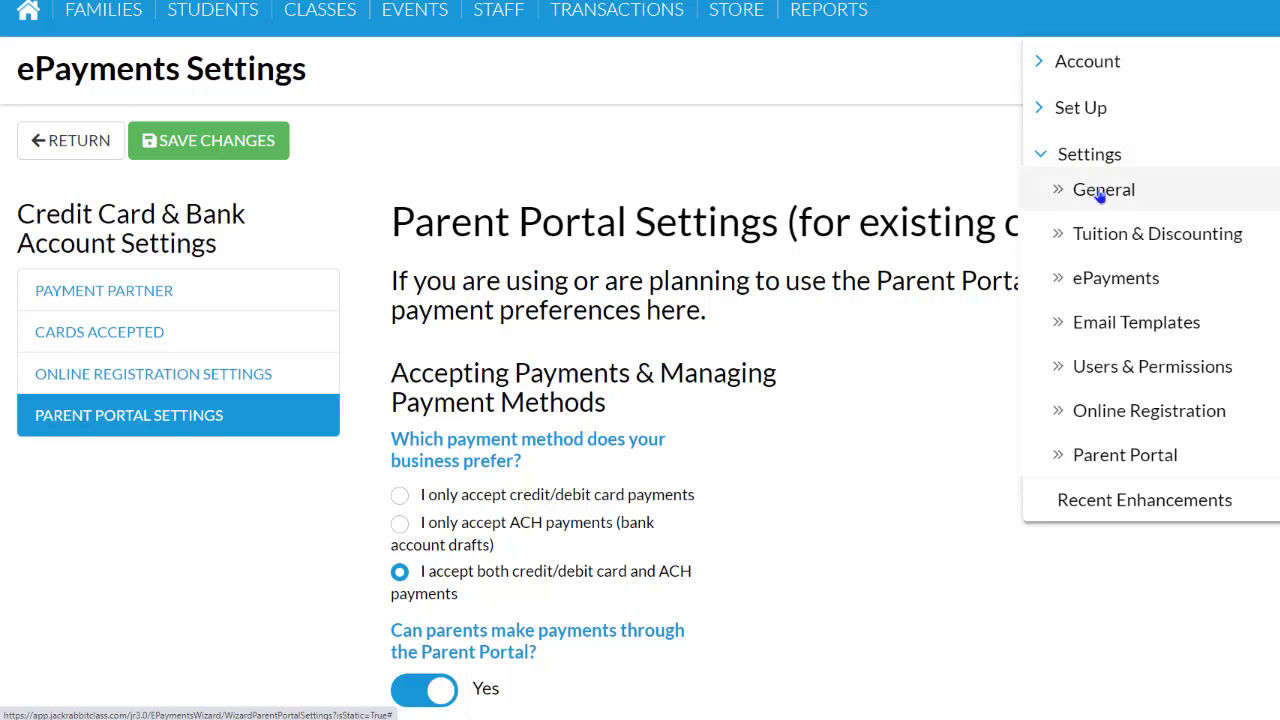
pyautogui.click(1100, 197)
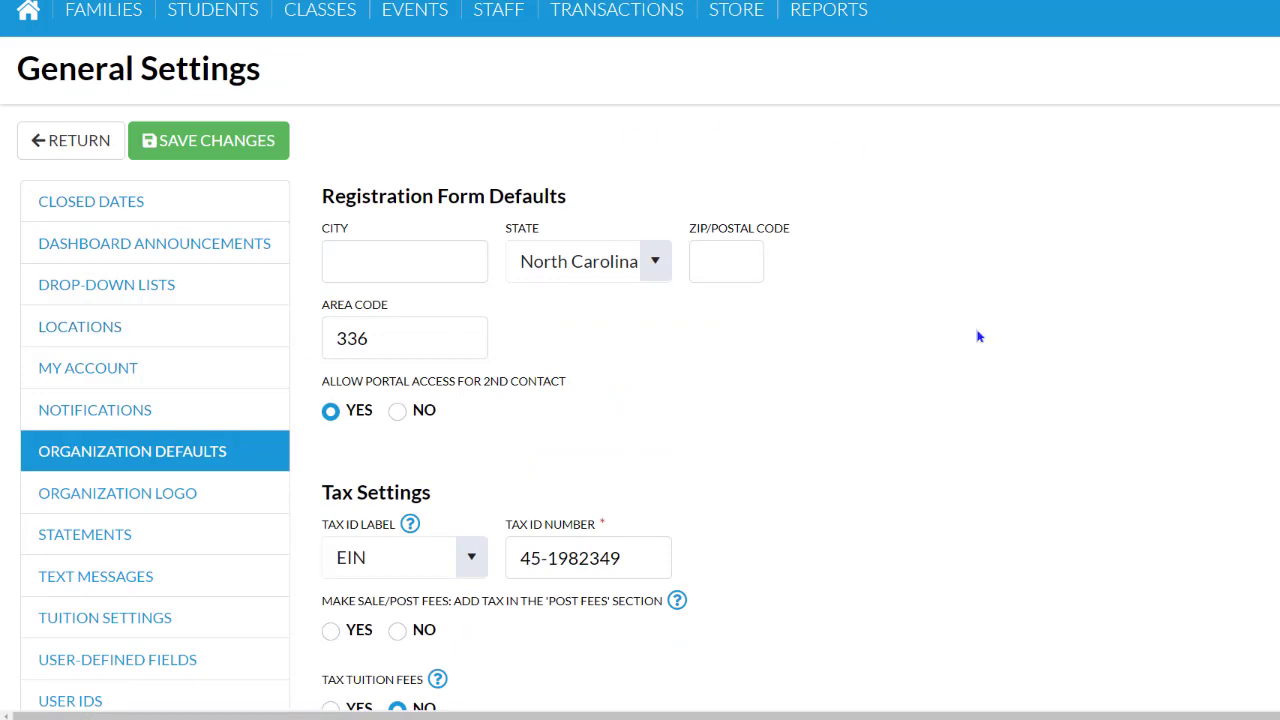
# - Look through the organization defaults to the Makeup Settings and examine the choices for absence makeup eligibility
pyautogui.scroll(-2, 1057, 341)
pyautogui.scroll(-5, 1057, 341)
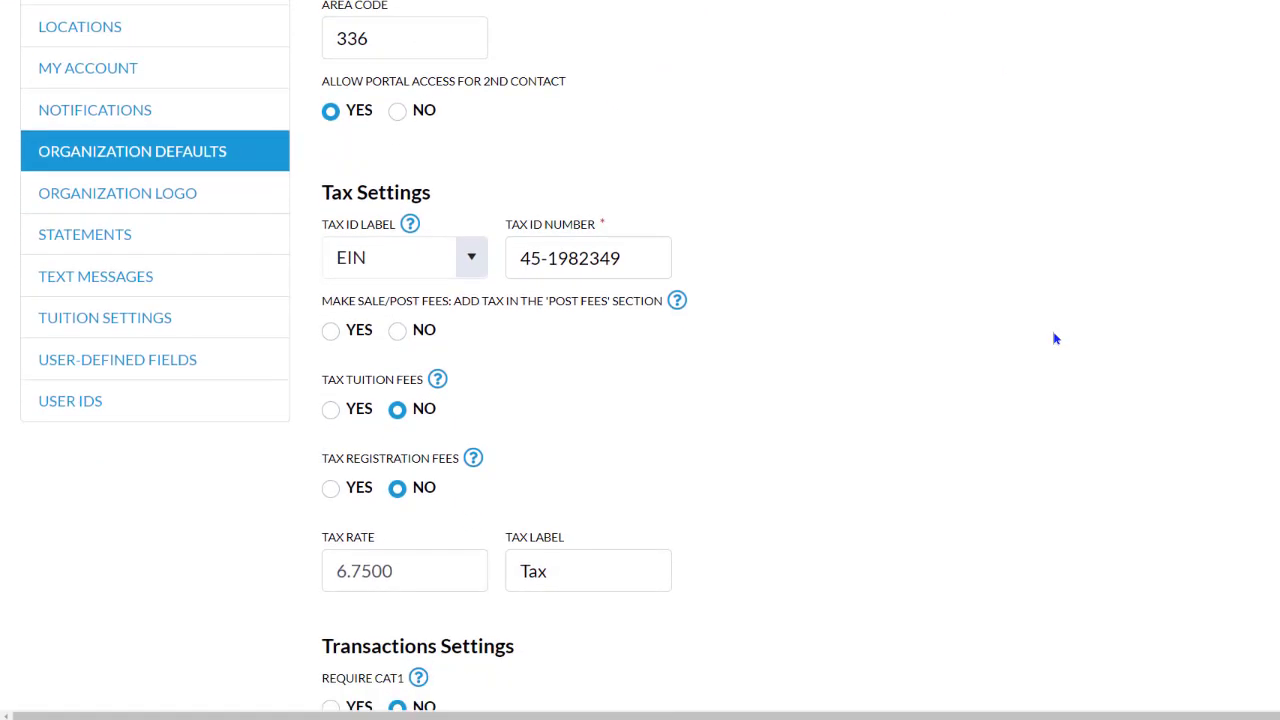
pyautogui.scroll(-6, 1053, 328)
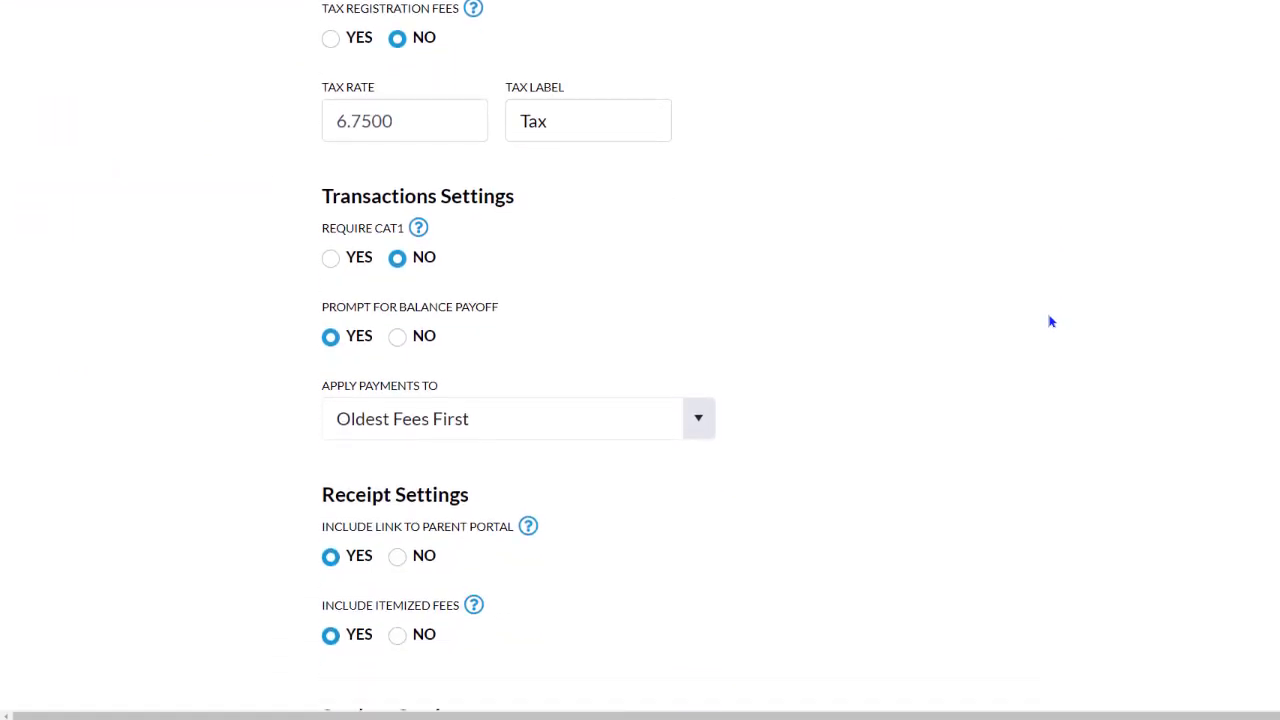
pyautogui.scroll(-3, 1048, 316)
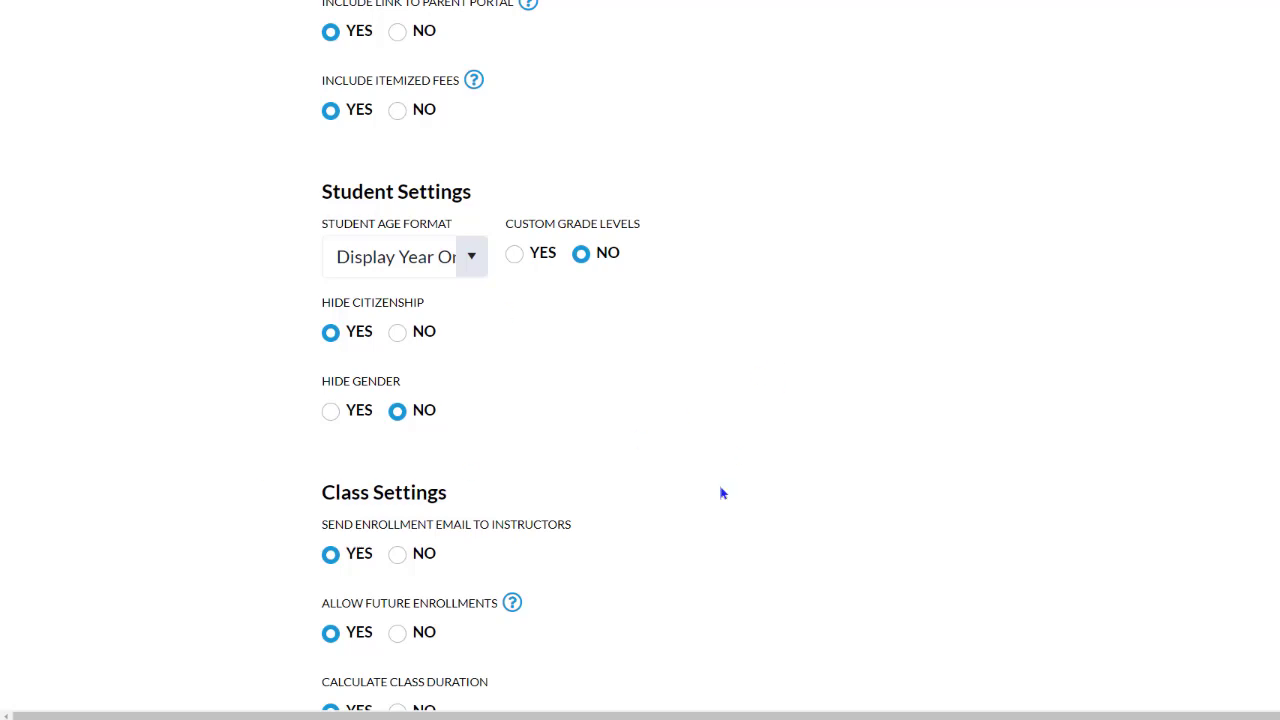
pyautogui.scroll(-1, 822, 368)
pyautogui.scroll(-5, 824, 367)
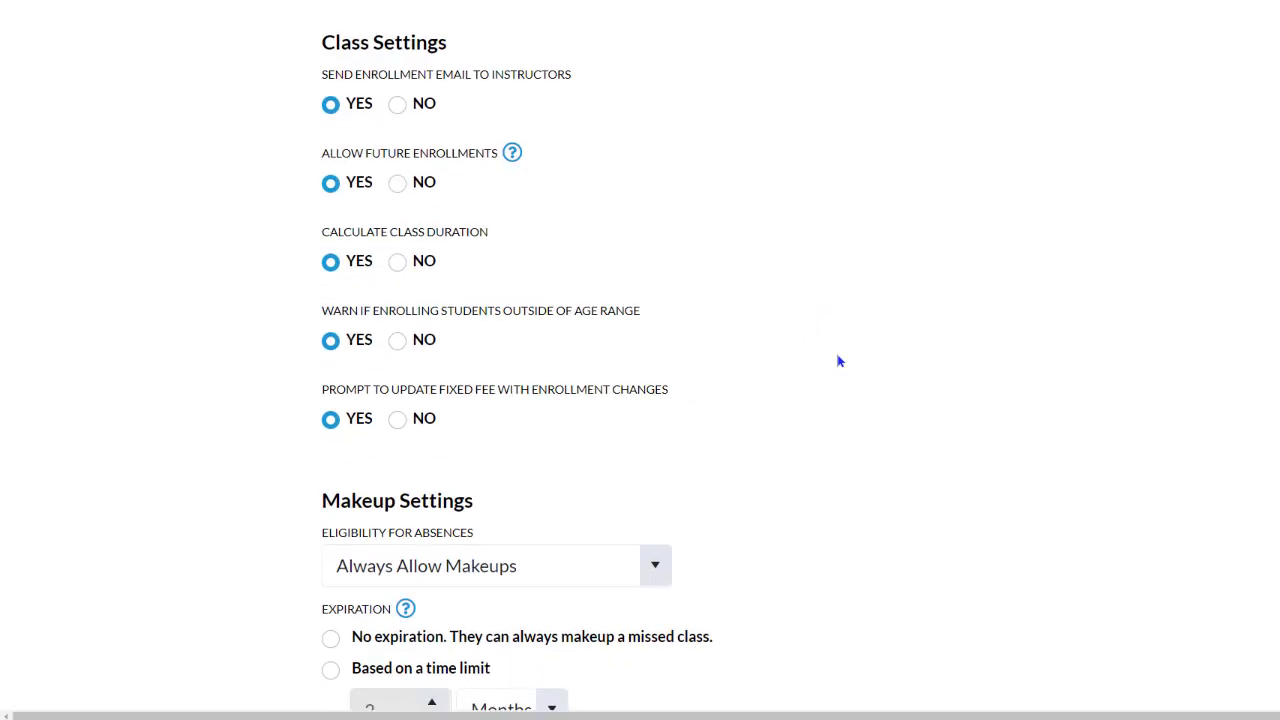
pyautogui.scroll(-3, 912, 350)
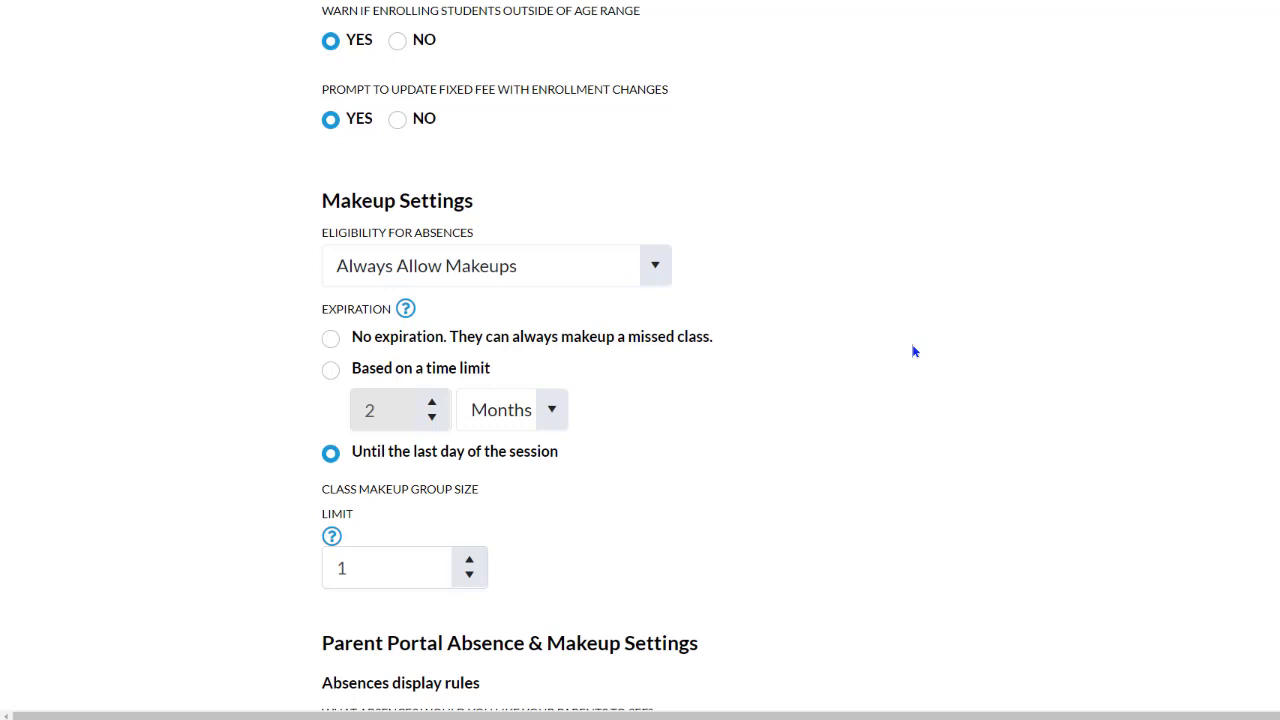
pyautogui.scroll(1, 913, 351)
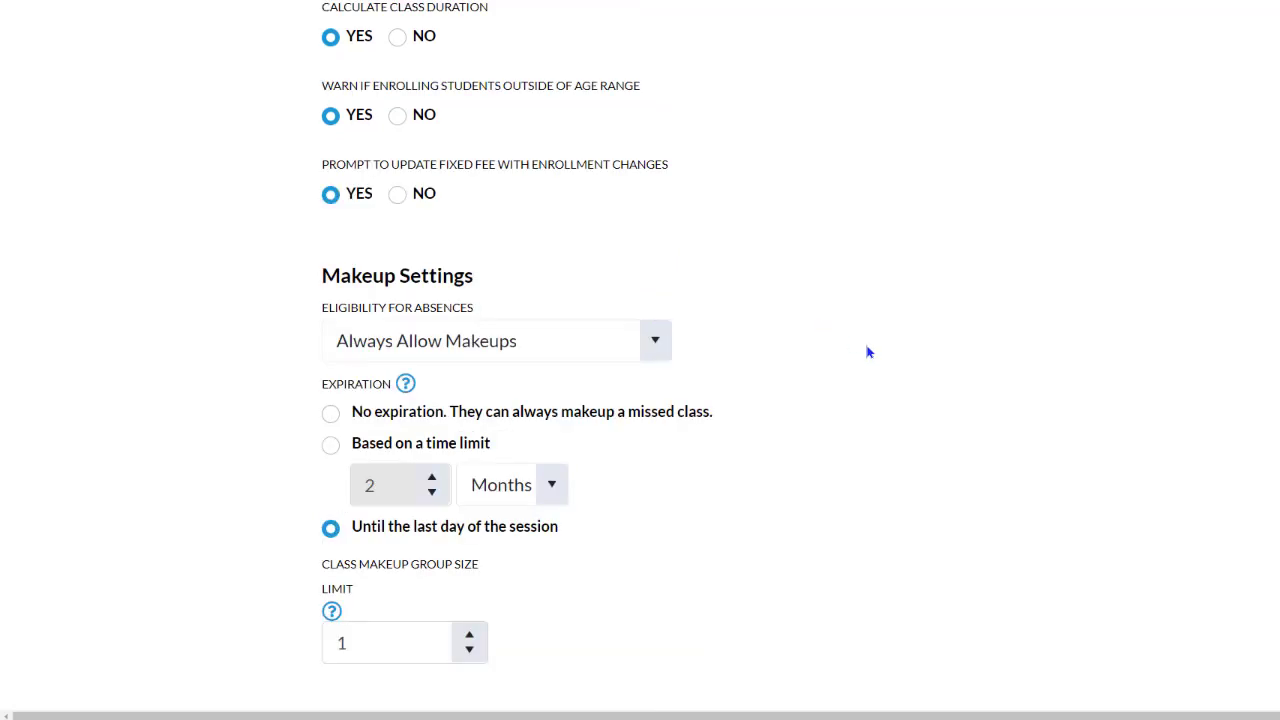
pyautogui.click(666, 364)
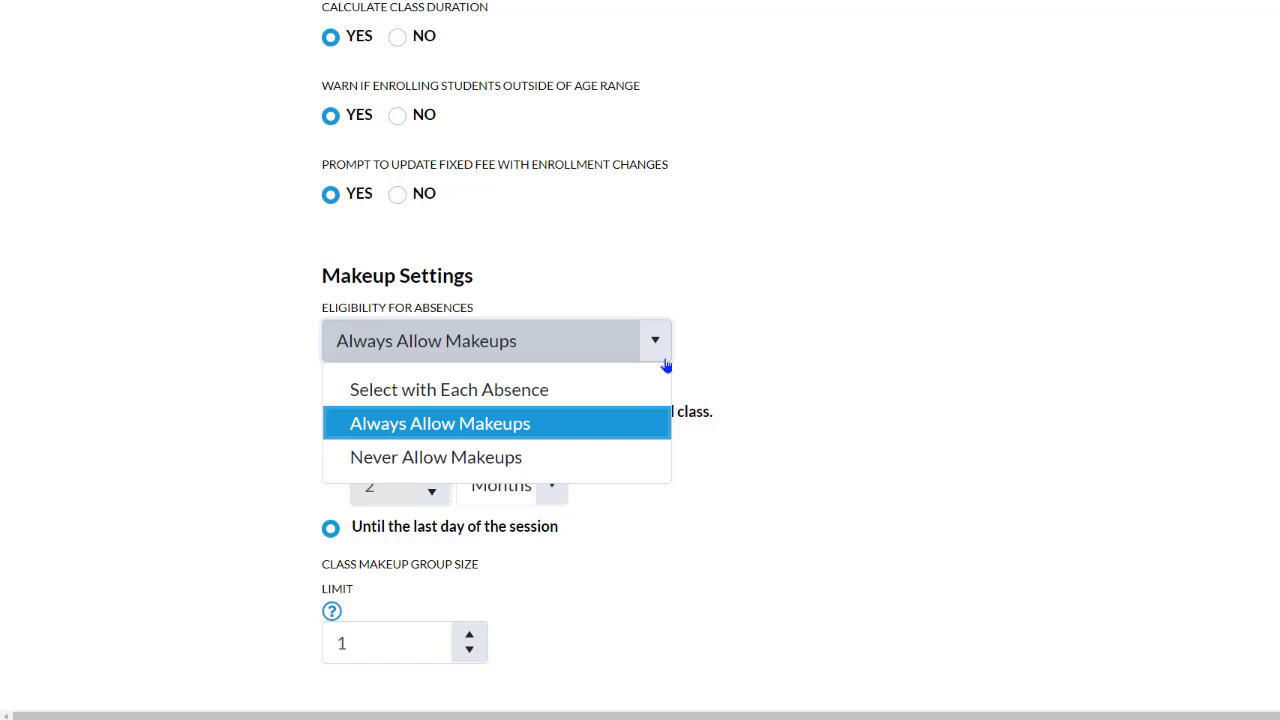
pyautogui.click(800, 425)
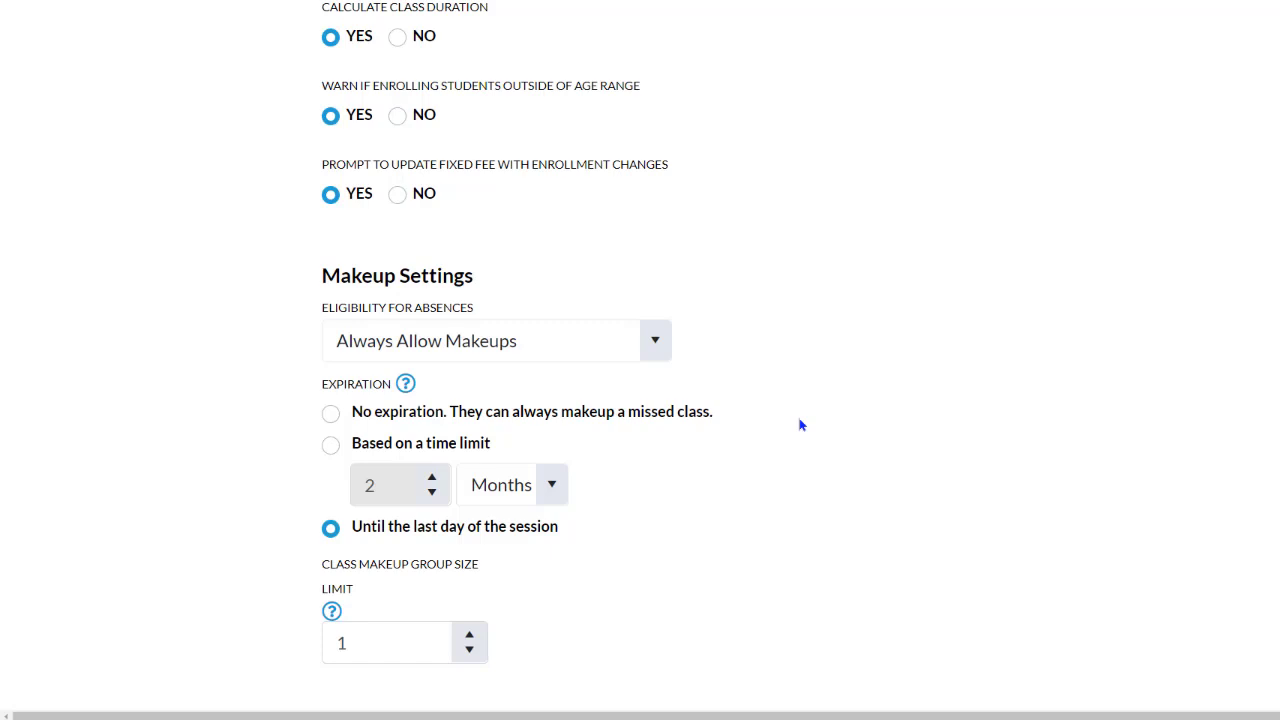
# - Review the makeup expiration and group size limit, and the absences display rules in the Parent Portal Absence & Makeup Settings
pyautogui.scroll(-1, 800, 425)
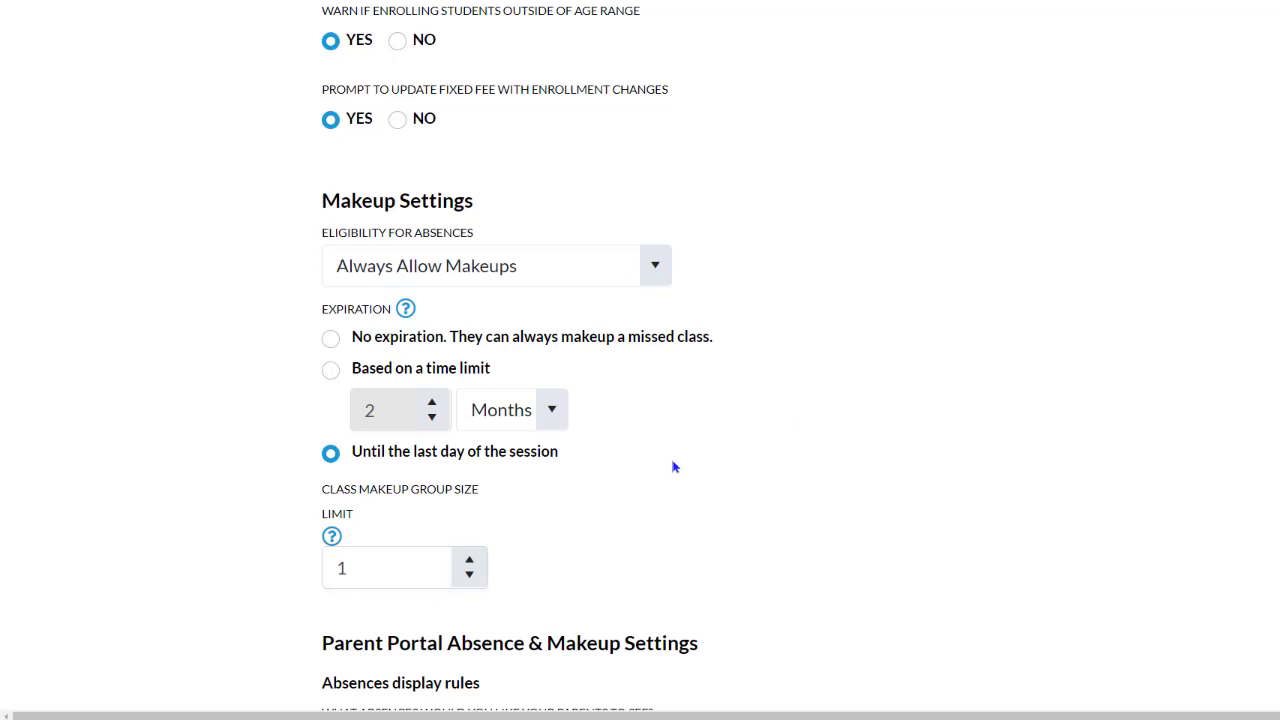
pyautogui.scroll(-3, 674, 465)
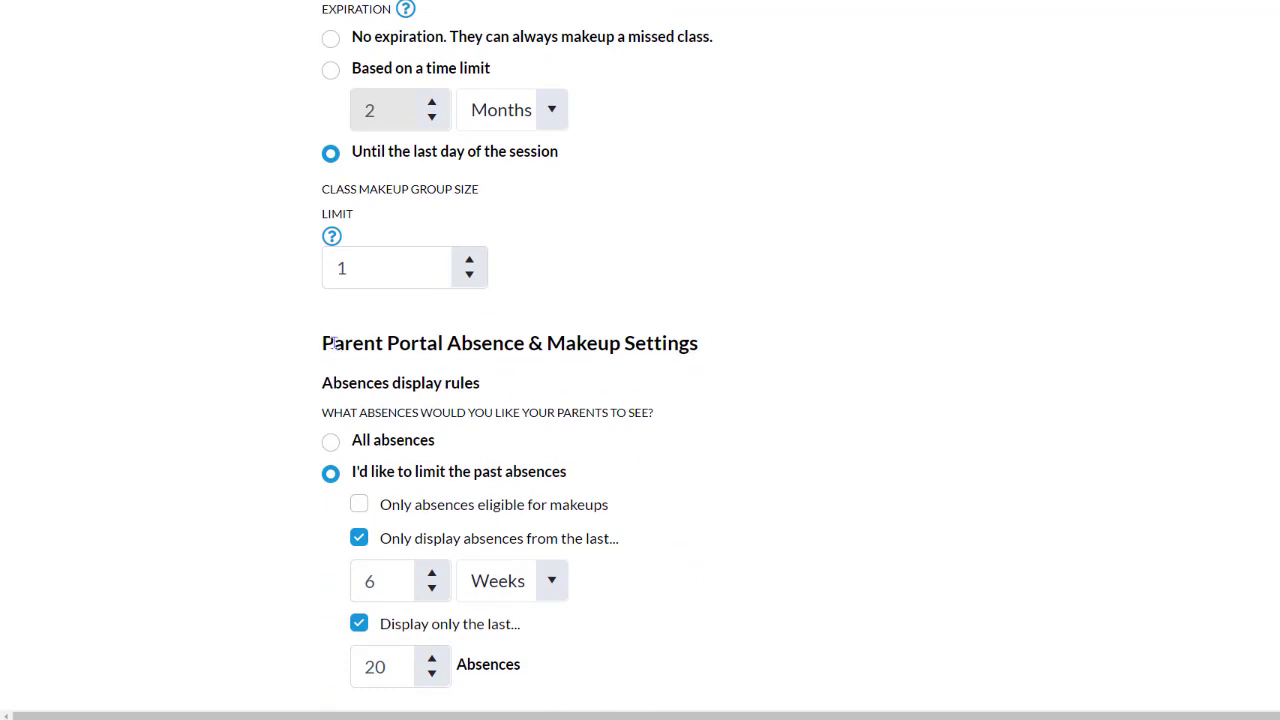
pyautogui.moveTo(322, 348); pyautogui.dragTo(712, 335)
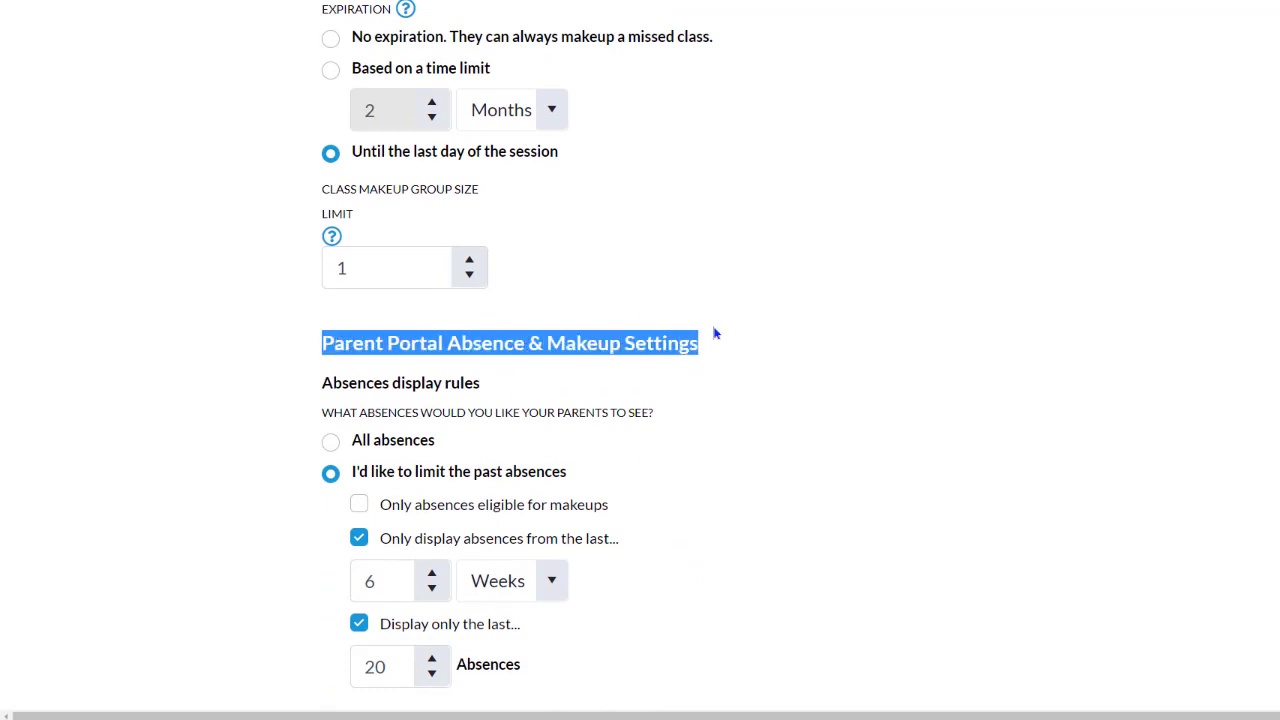
pyautogui.click(812, 398)
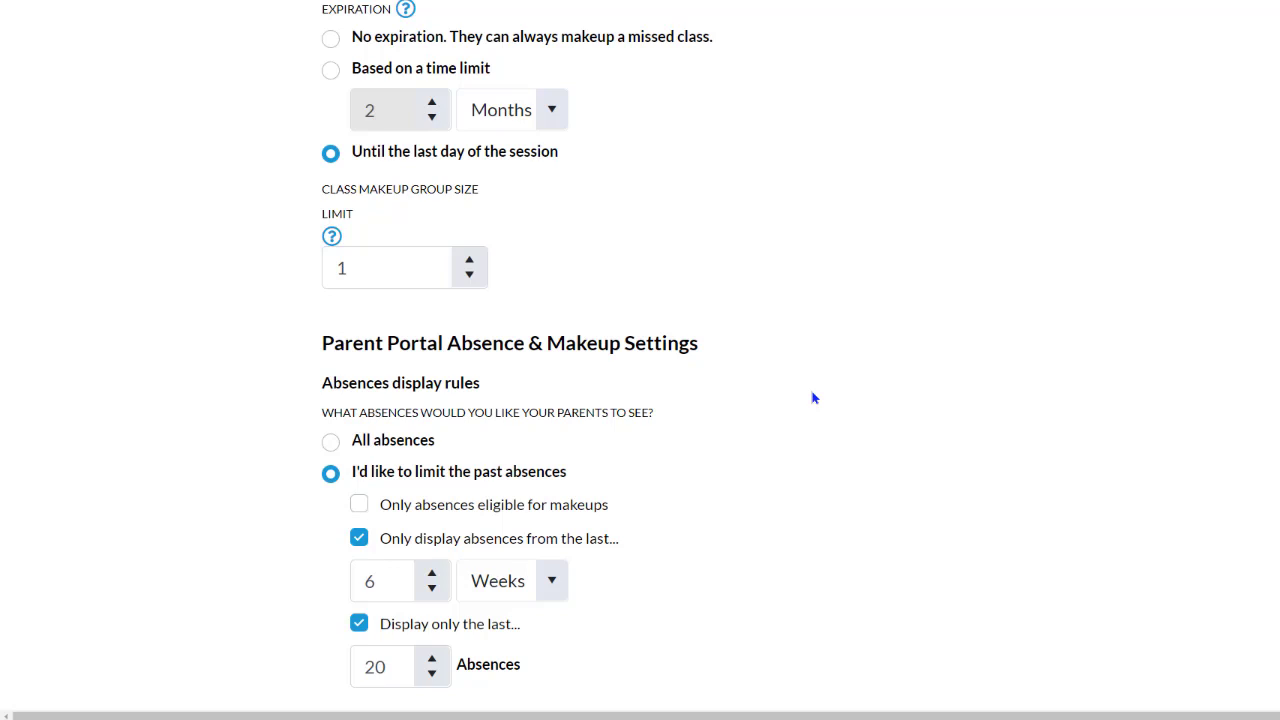
pyautogui.scroll(-3, 813, 398)
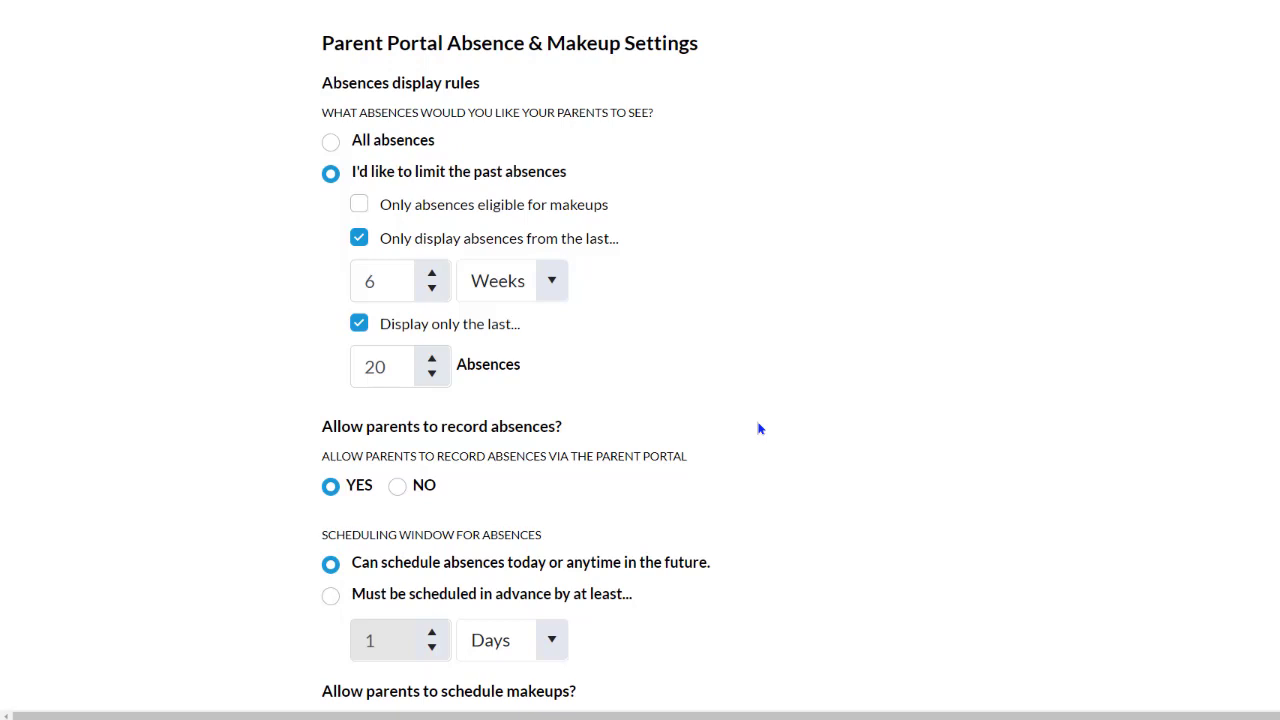
# - Set allowing parents to schedule makeups via the Parent Portal to No, and switch it back to Yes
pyautogui.scroll(-5, 759, 428)
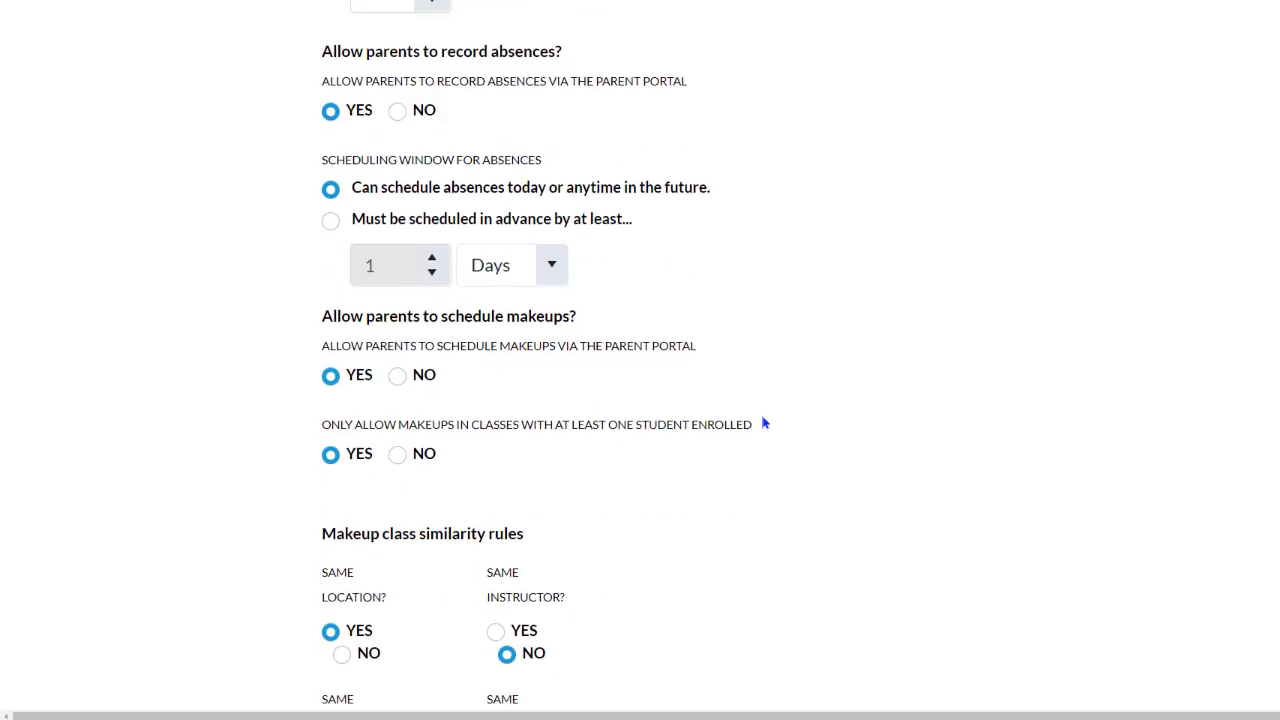
pyautogui.scroll(-2, 763, 423)
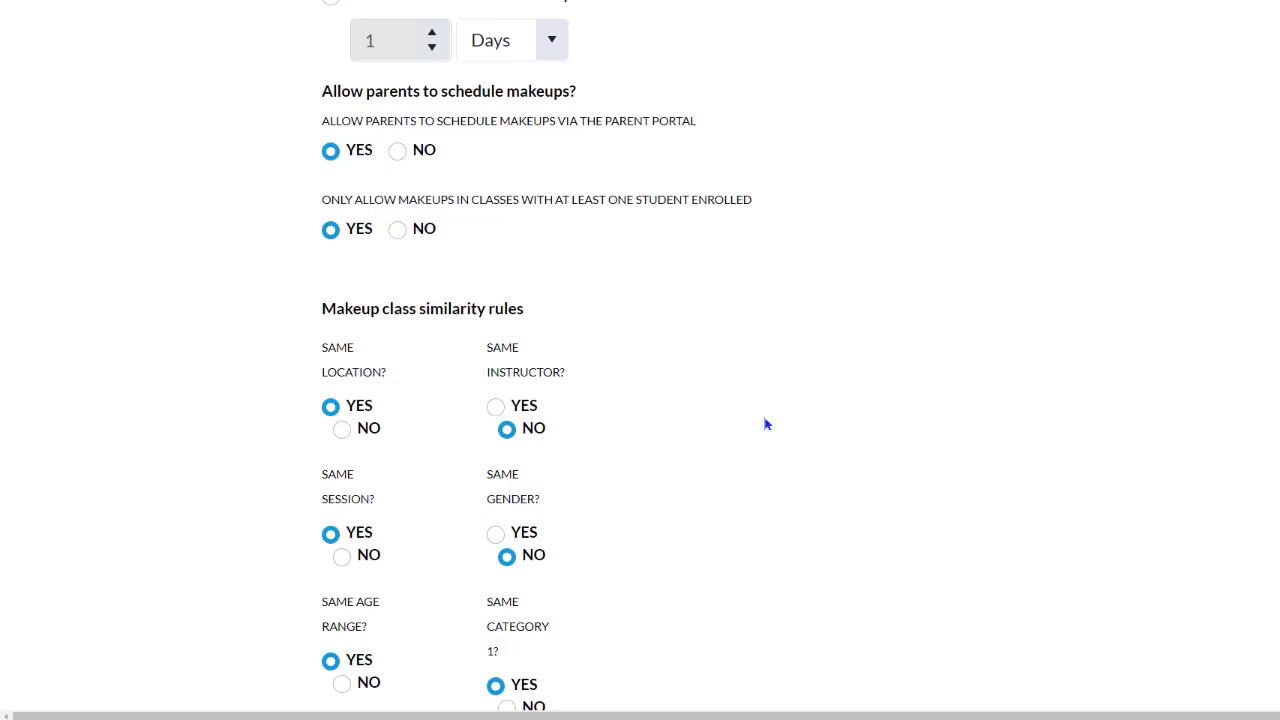
pyautogui.click(398, 151)
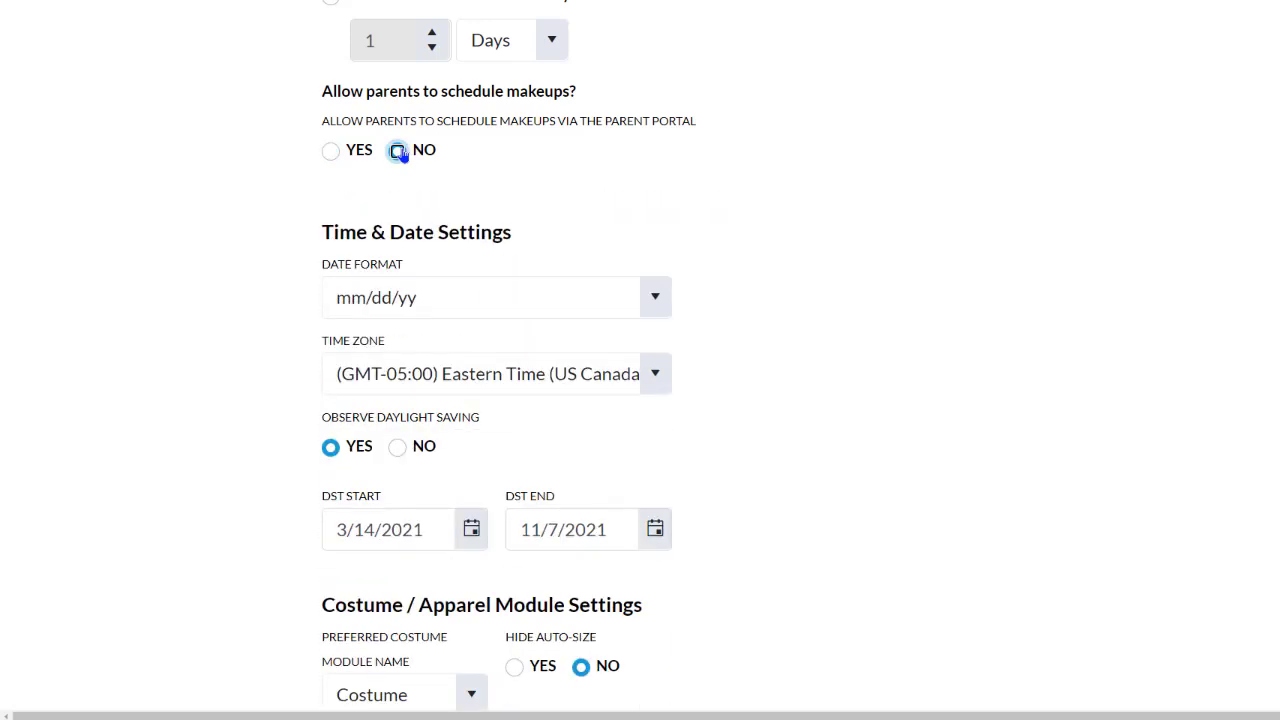
pyautogui.click(331, 158)
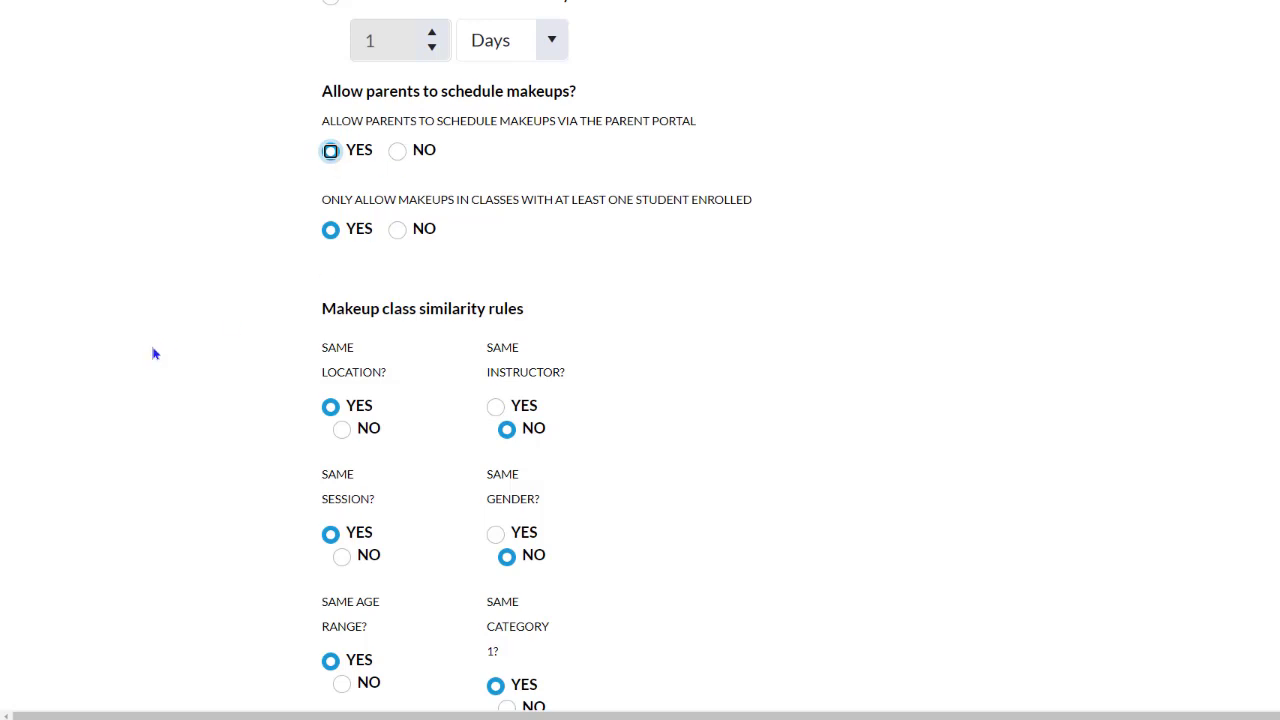
# - Review the makeup class similarity and scheduling rules, makeup notifications, success message, and cancellation rules in the organization defaults
pyautogui.scroll(-3, 155, 348)
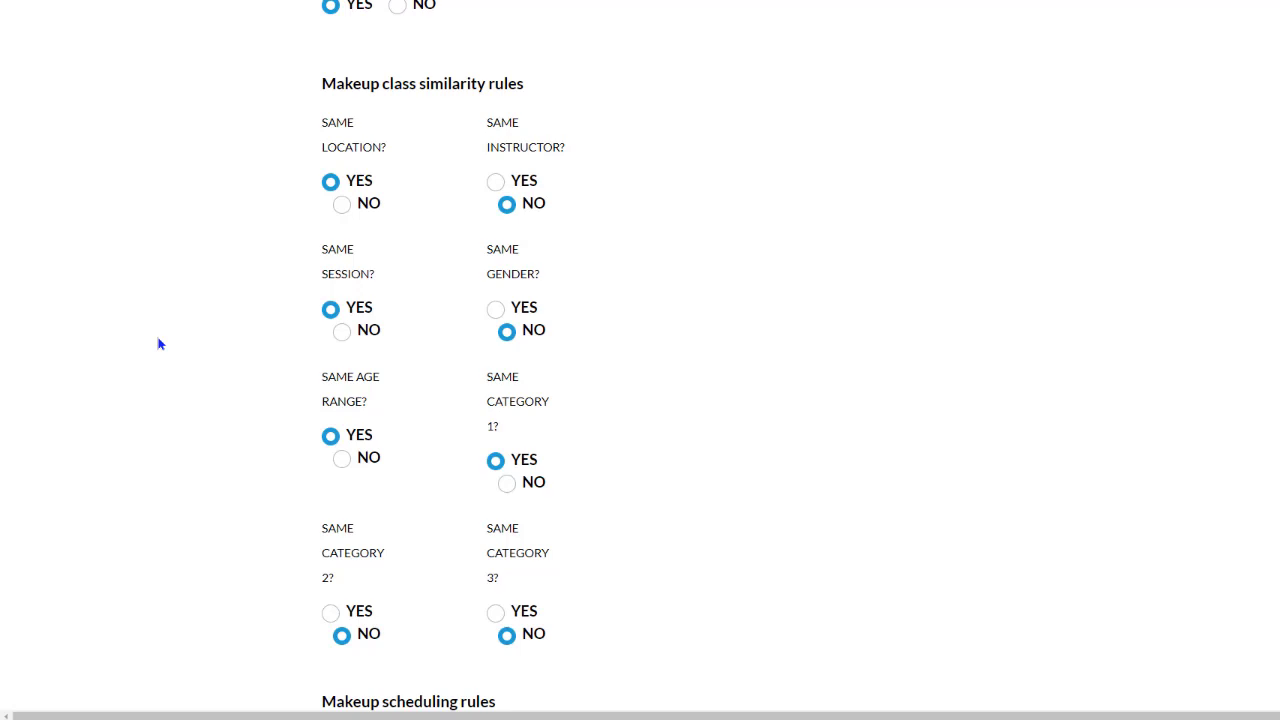
pyautogui.scroll(-3, 158, 344)
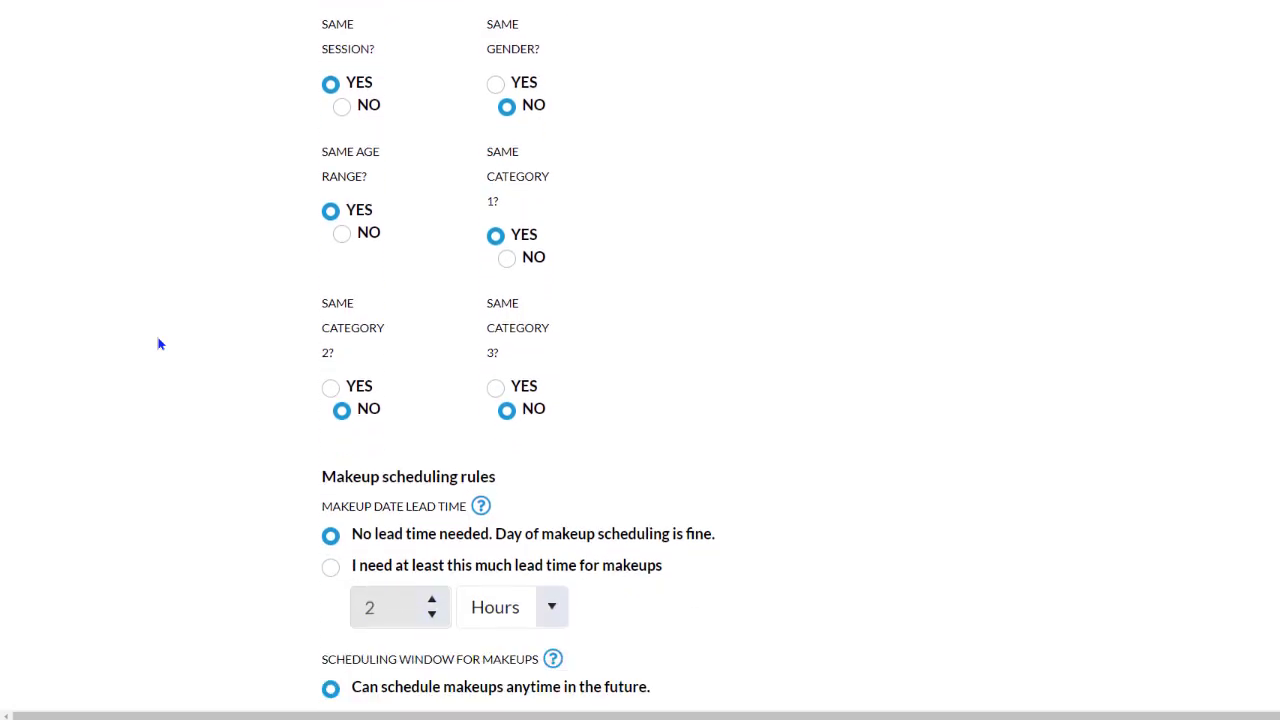
pyautogui.scroll(-1, 158, 344)
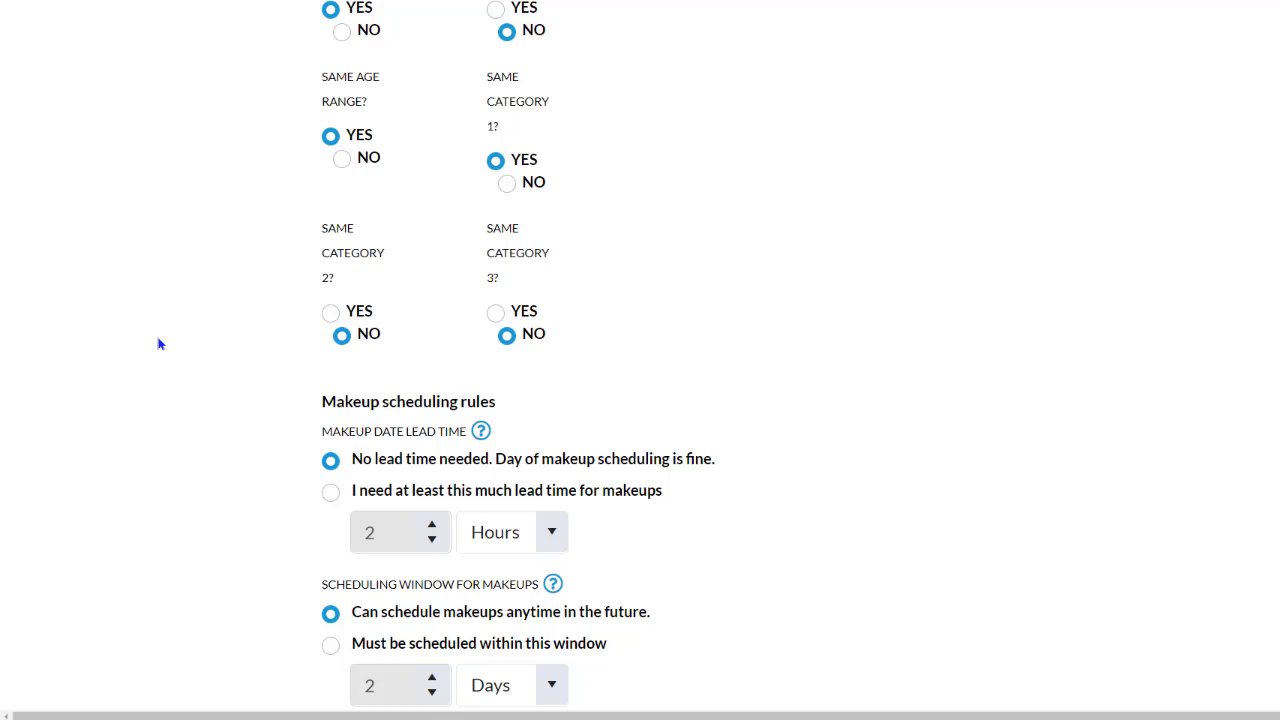
pyautogui.scroll(-2, 158, 344)
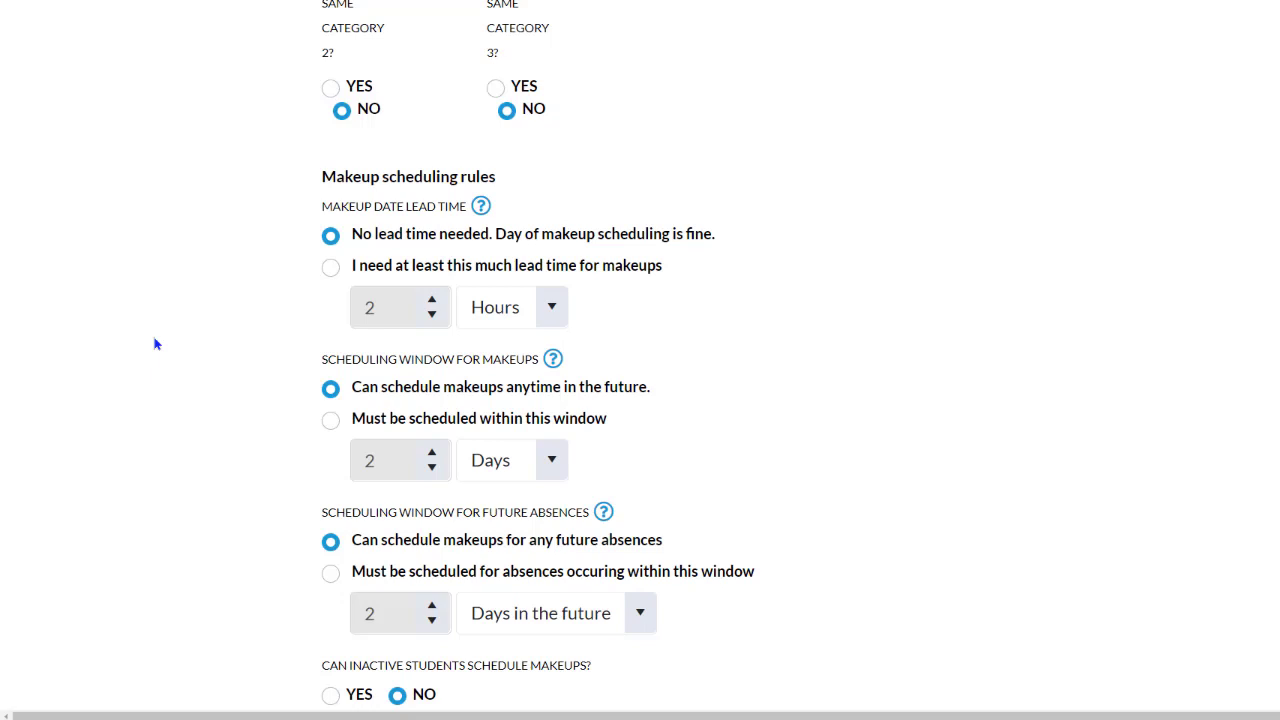
pyautogui.scroll(-3, 155, 344)
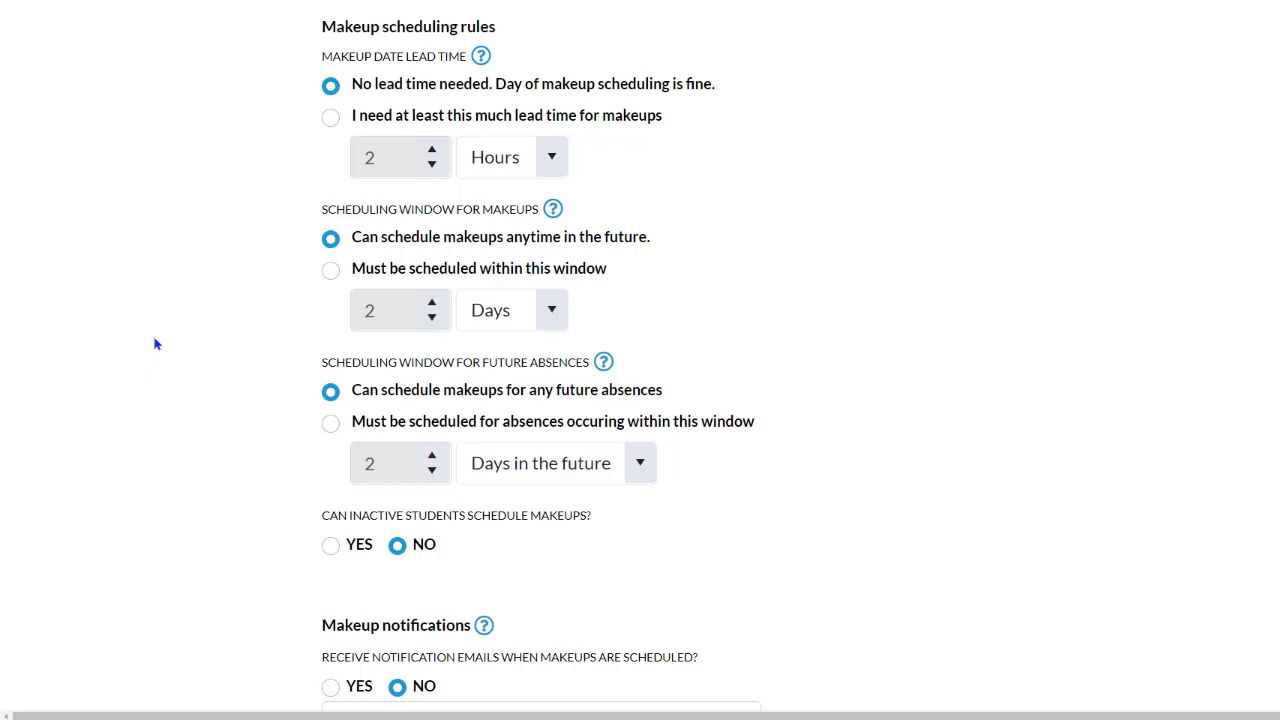
pyautogui.scroll(-3, 171, 397)
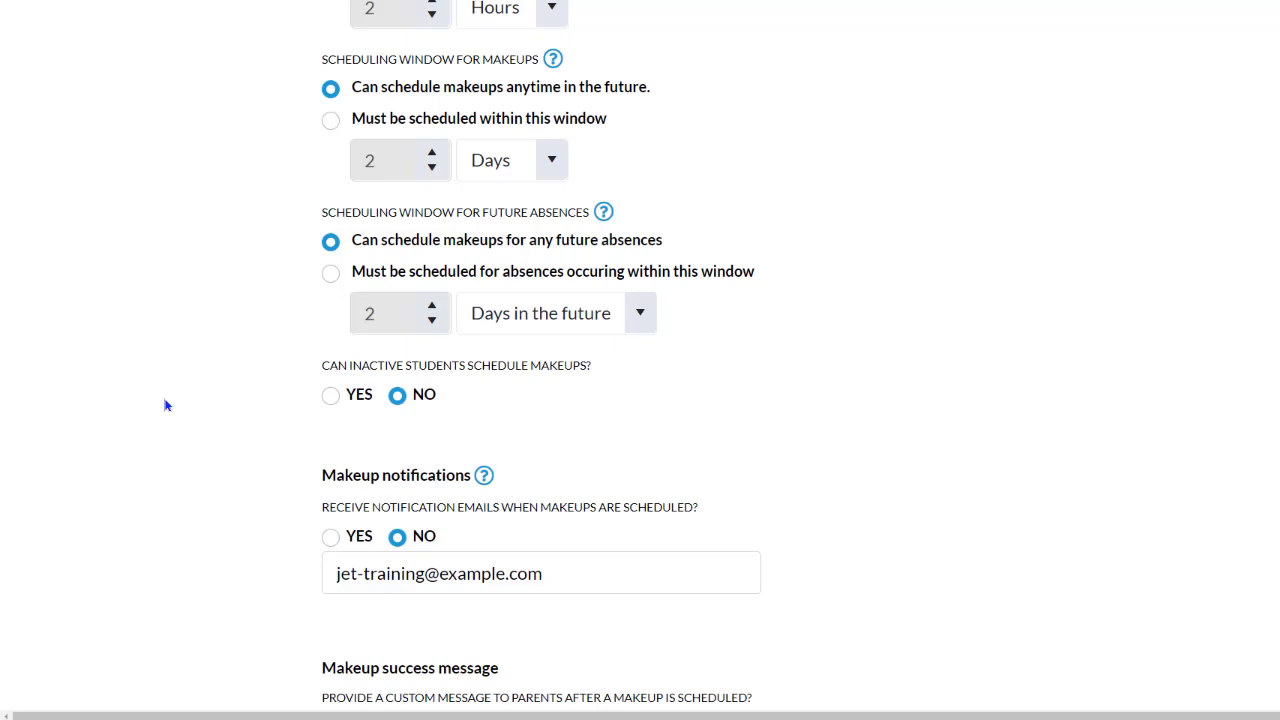
pyautogui.scroll(-4, 167, 405)
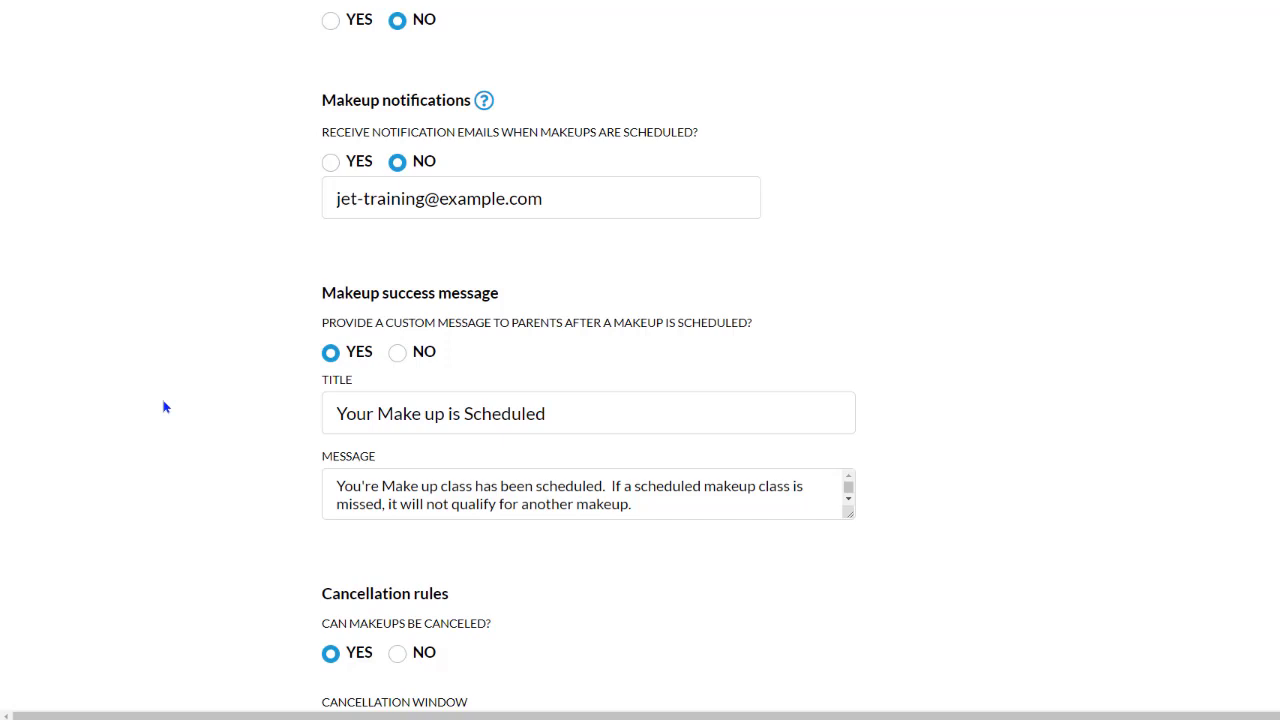
pyautogui.scroll(-3, 177, 416)
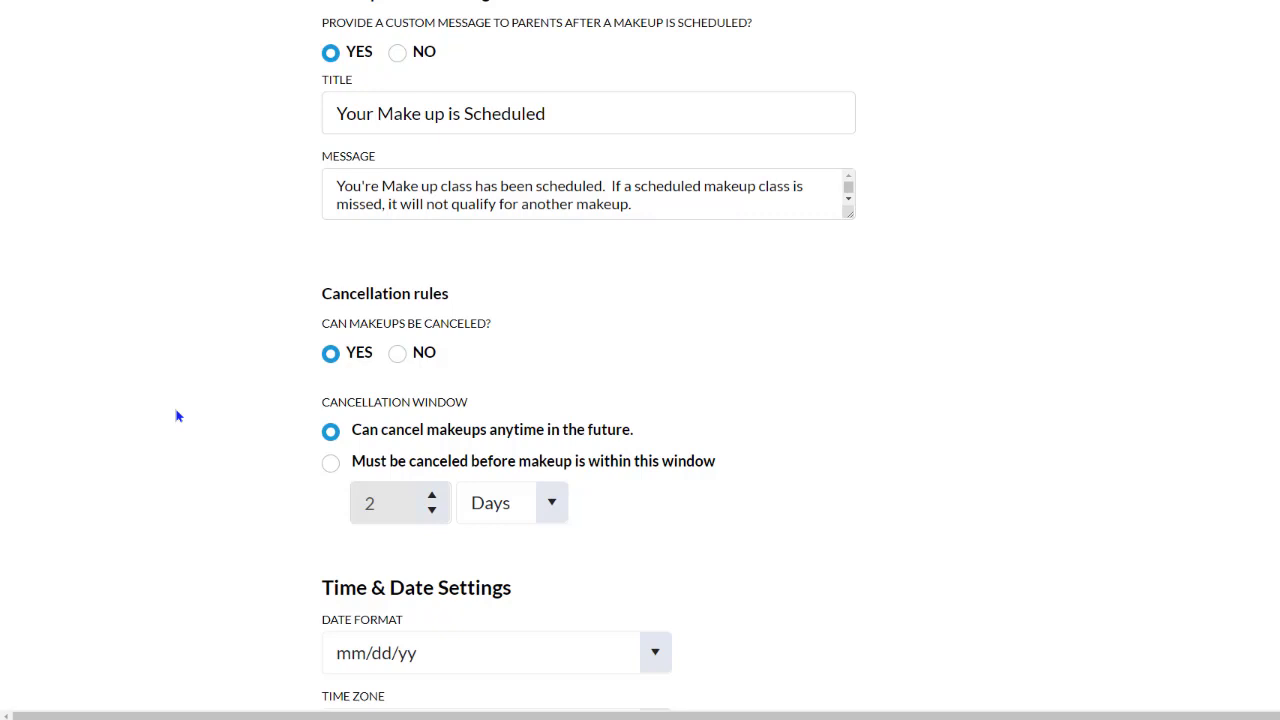
# - Leave the organization defaults, saving the changes, and open the Parent Portal settings
pyautogui.scroll(4, 952, 421)
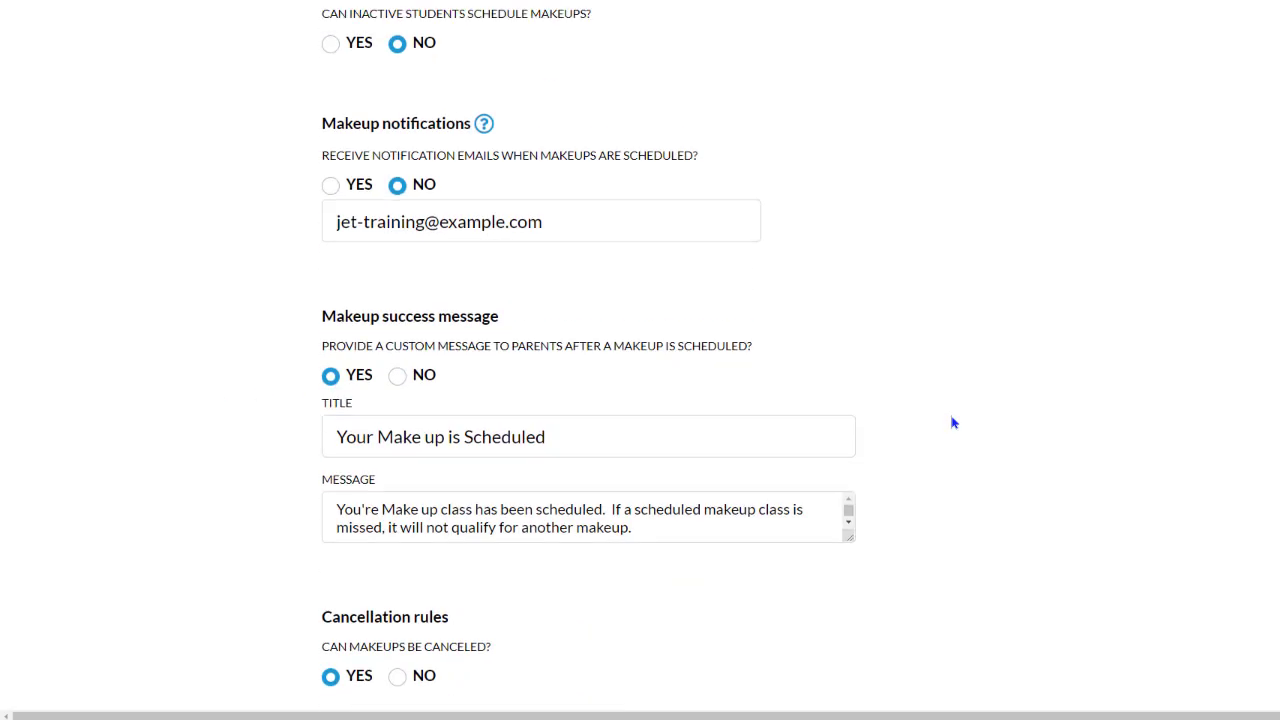
pyautogui.scroll(4, 952, 421)
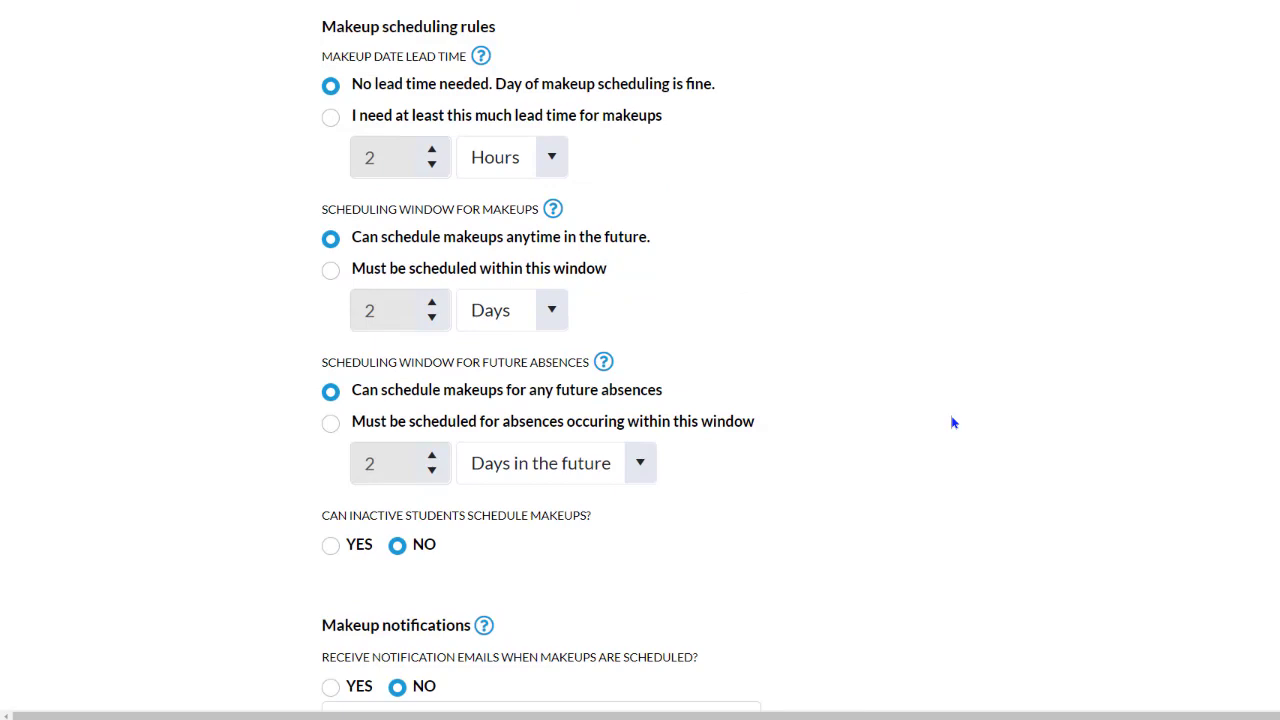
pyautogui.scroll(16, 952, 421)
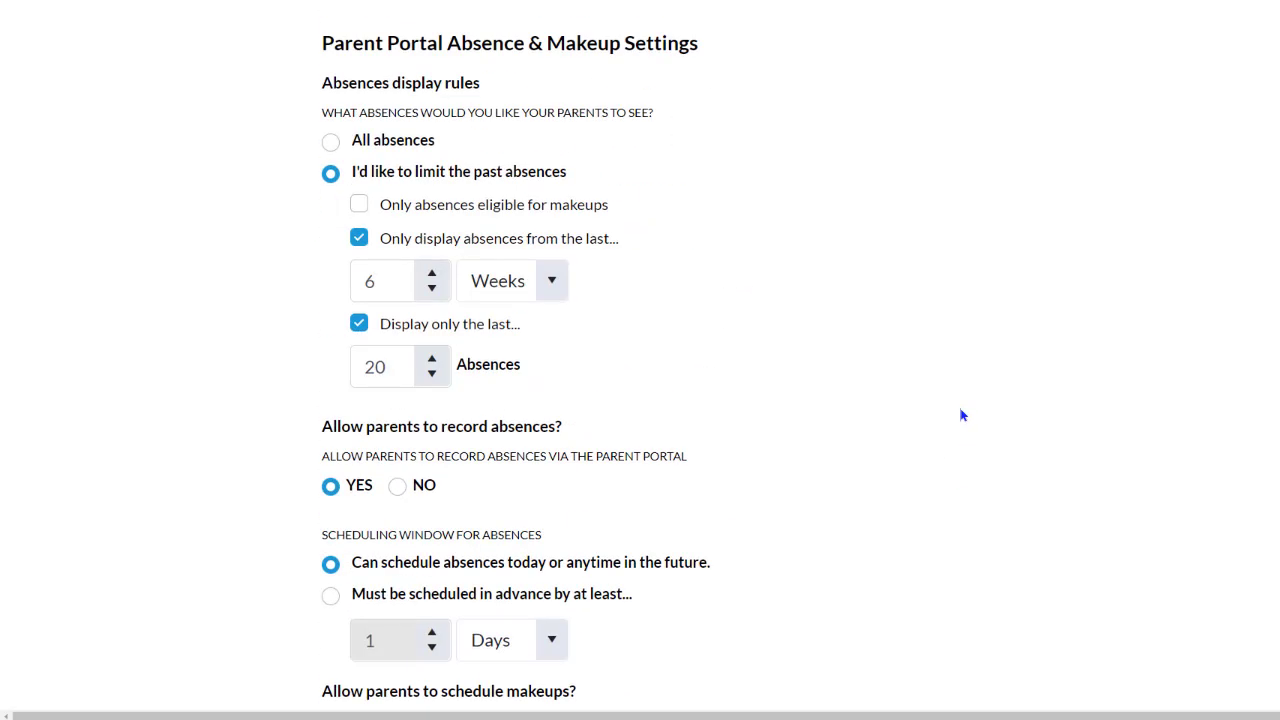
pyautogui.scroll(12, 983, 391)
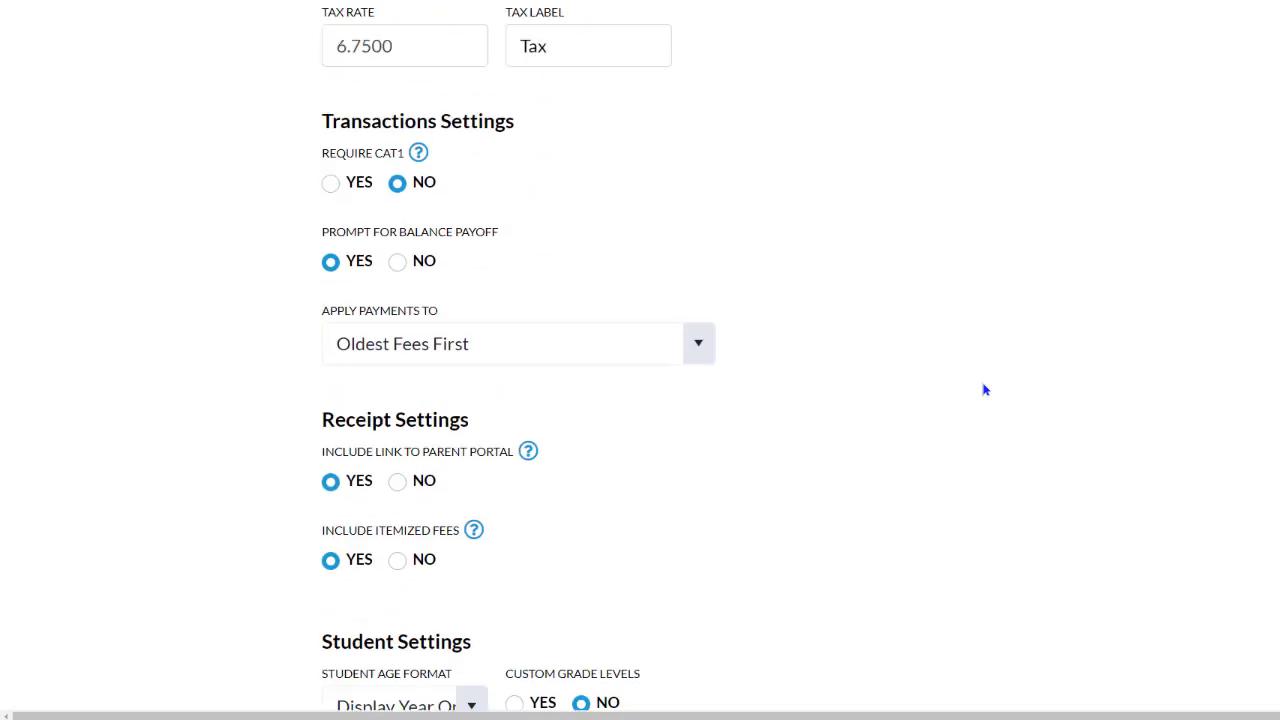
pyautogui.scroll(8, 985, 390)
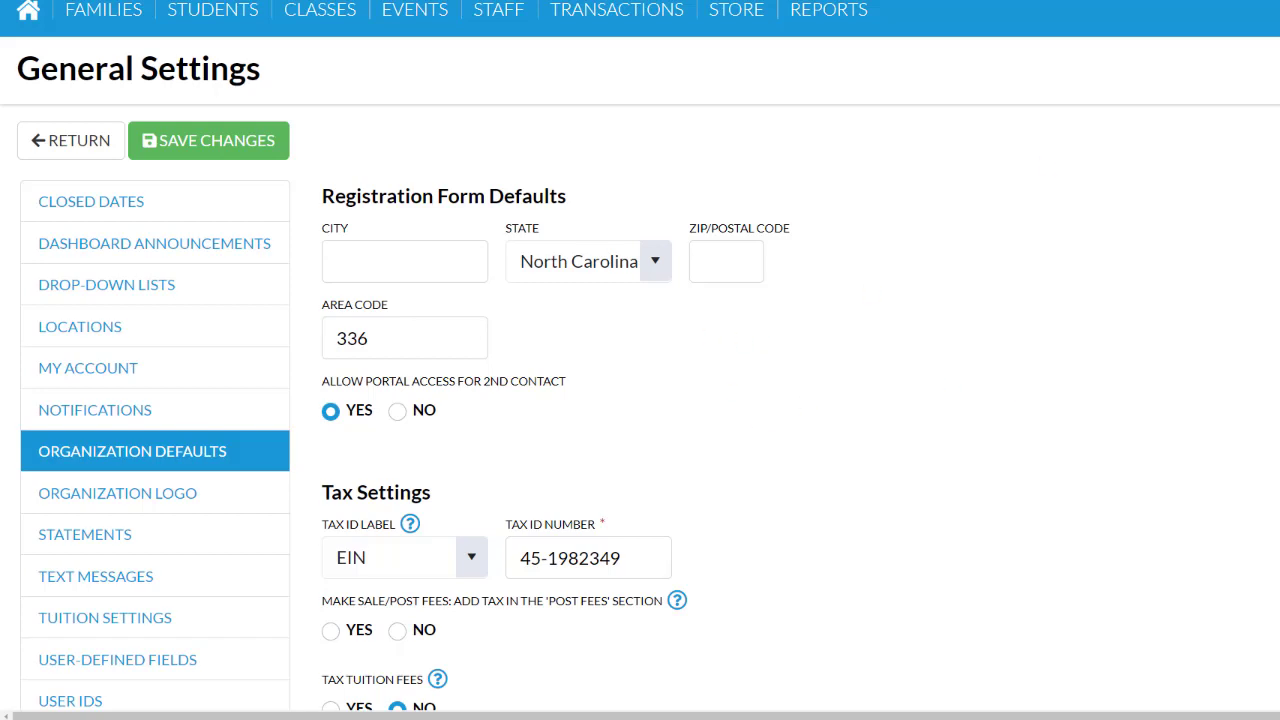
pyautogui.click(1277, 12)
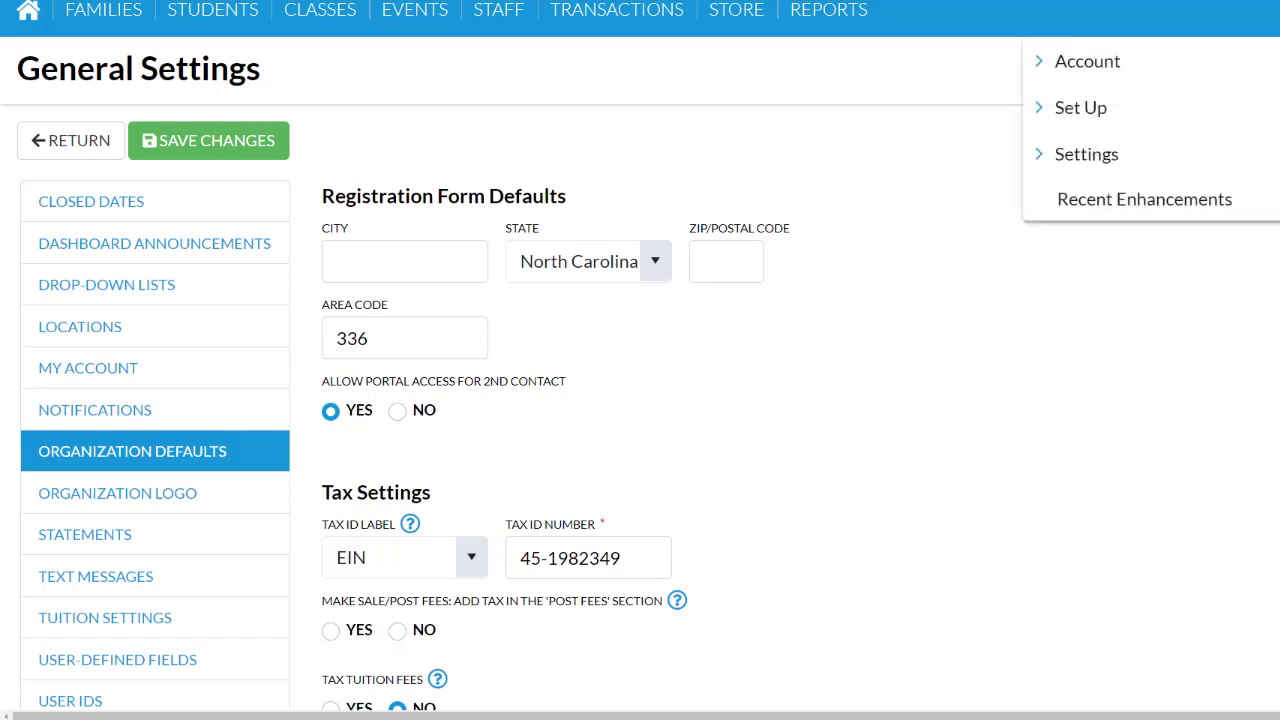
pyautogui.click(1096, 161)
pyautogui.click(1277, 12)
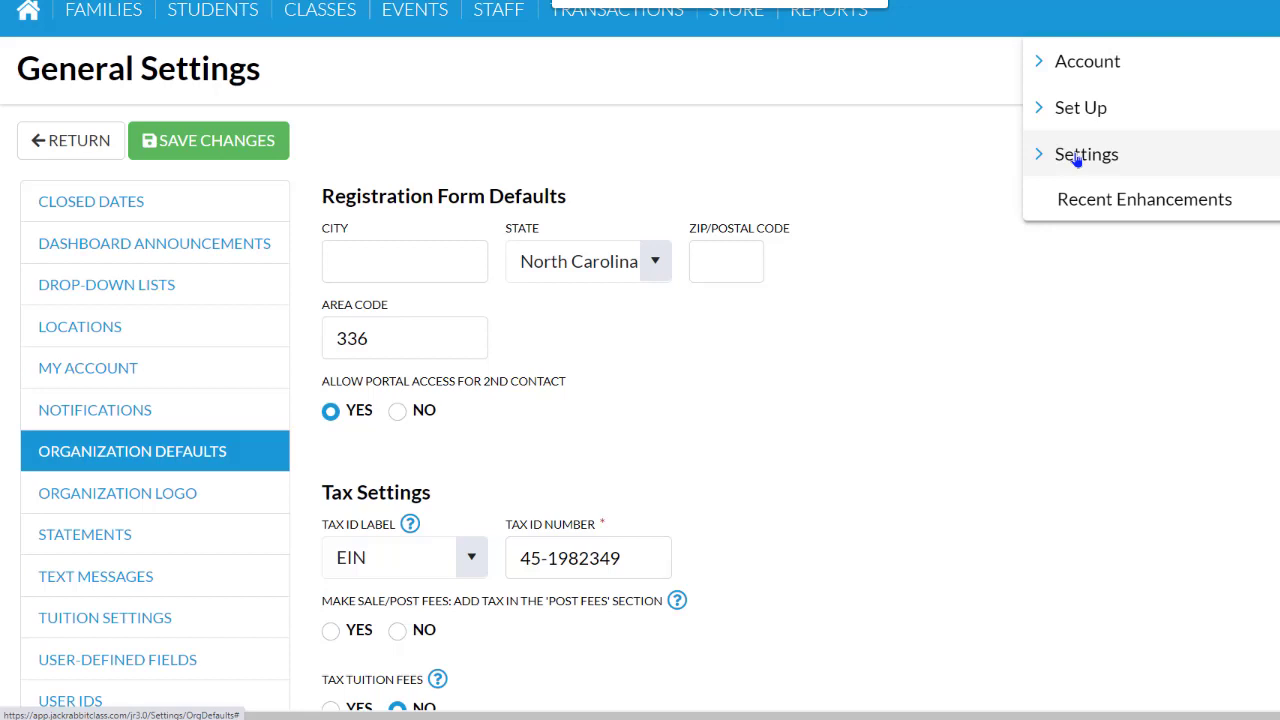
pyautogui.click(874, 2)
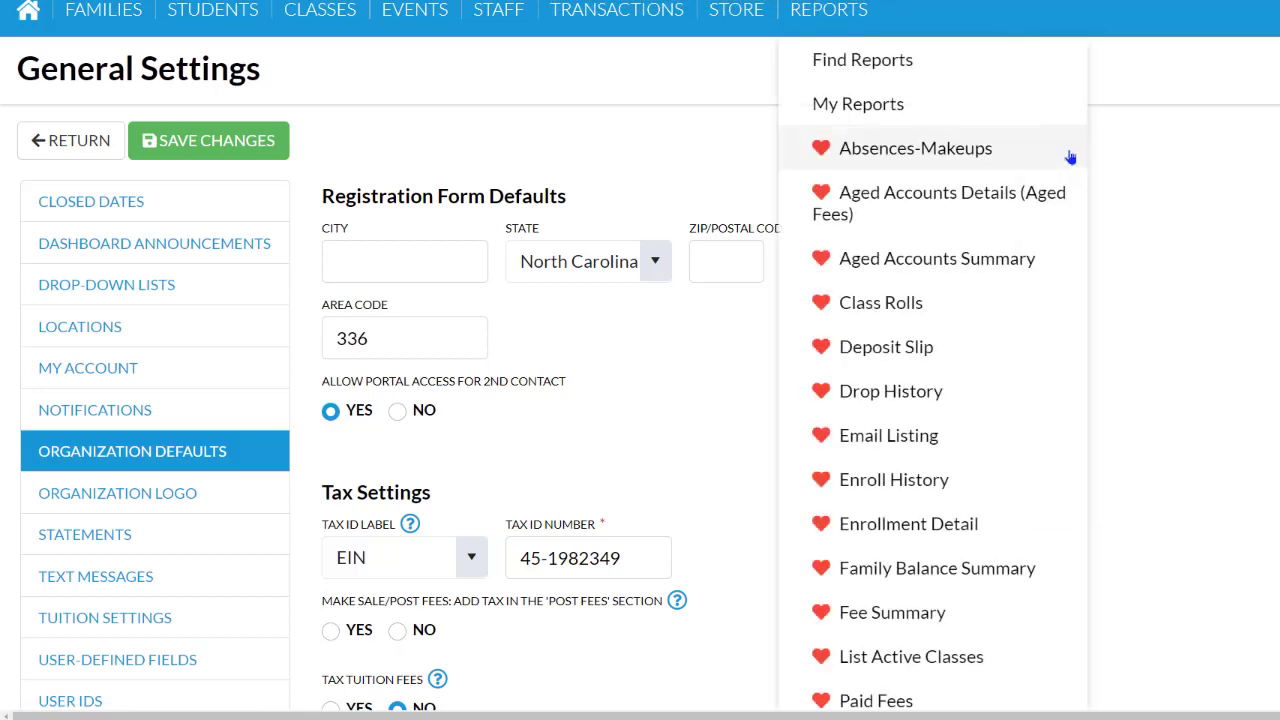
pyautogui.click(1239, 12)
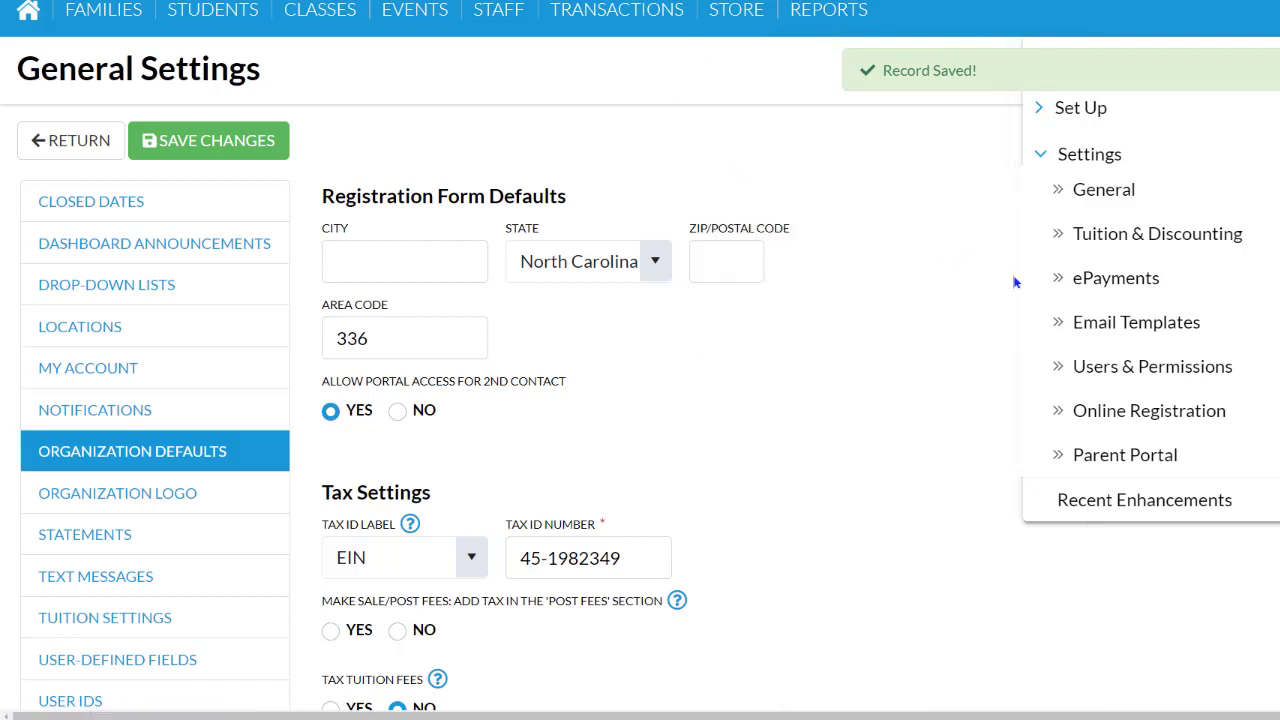
pyautogui.click(1010, 457)
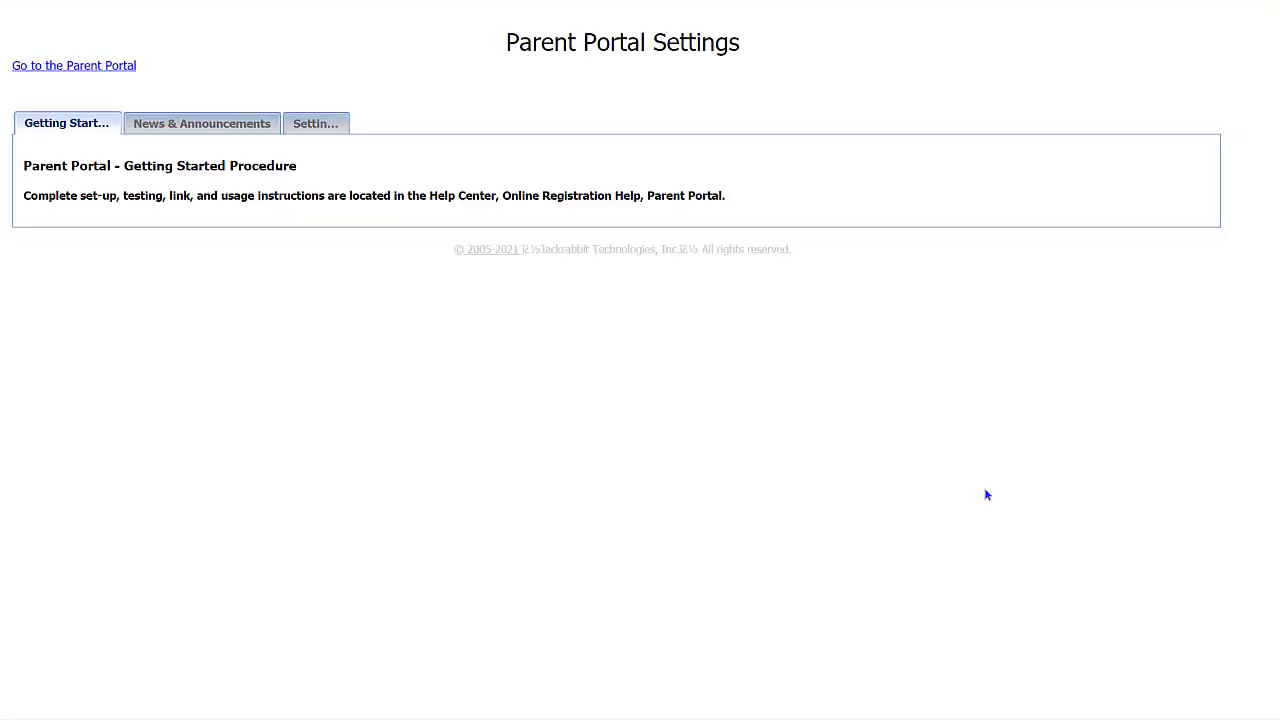
# - View the Parent Portal's News & Announcements, open the announcement for editing, and close the editor without changes
pyautogui.click(201, 128)
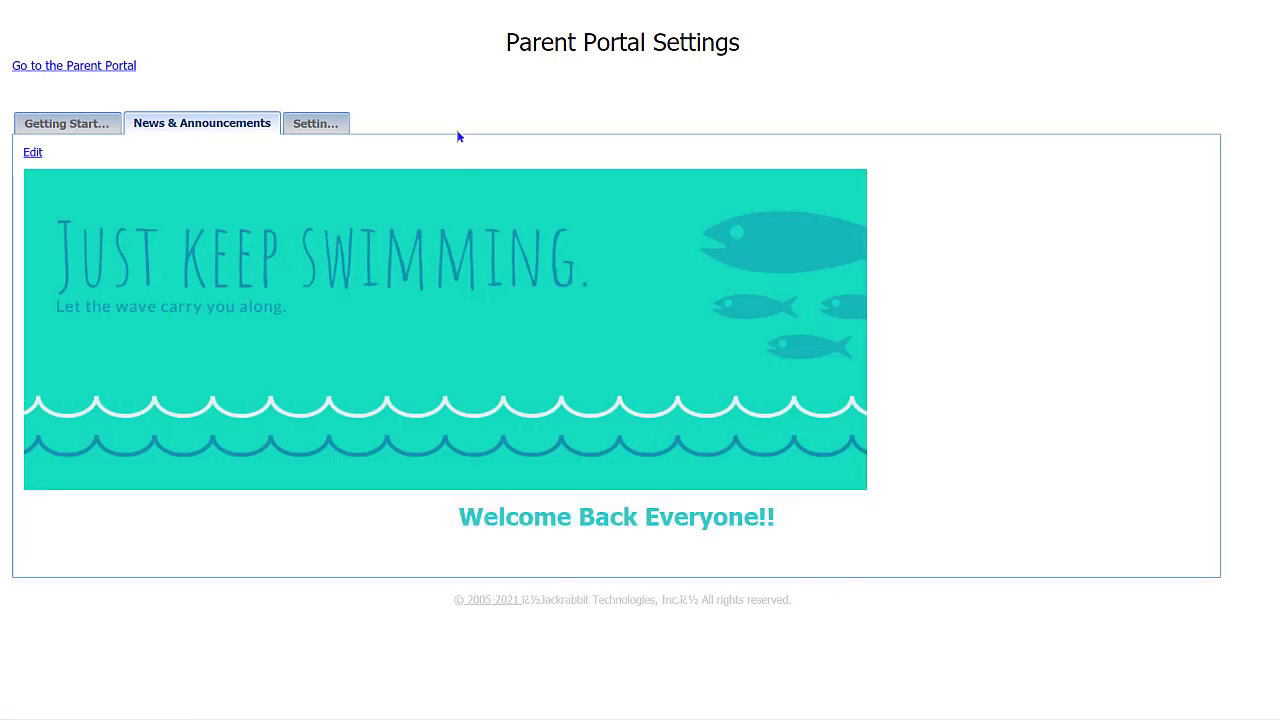
pyautogui.click(32, 152)
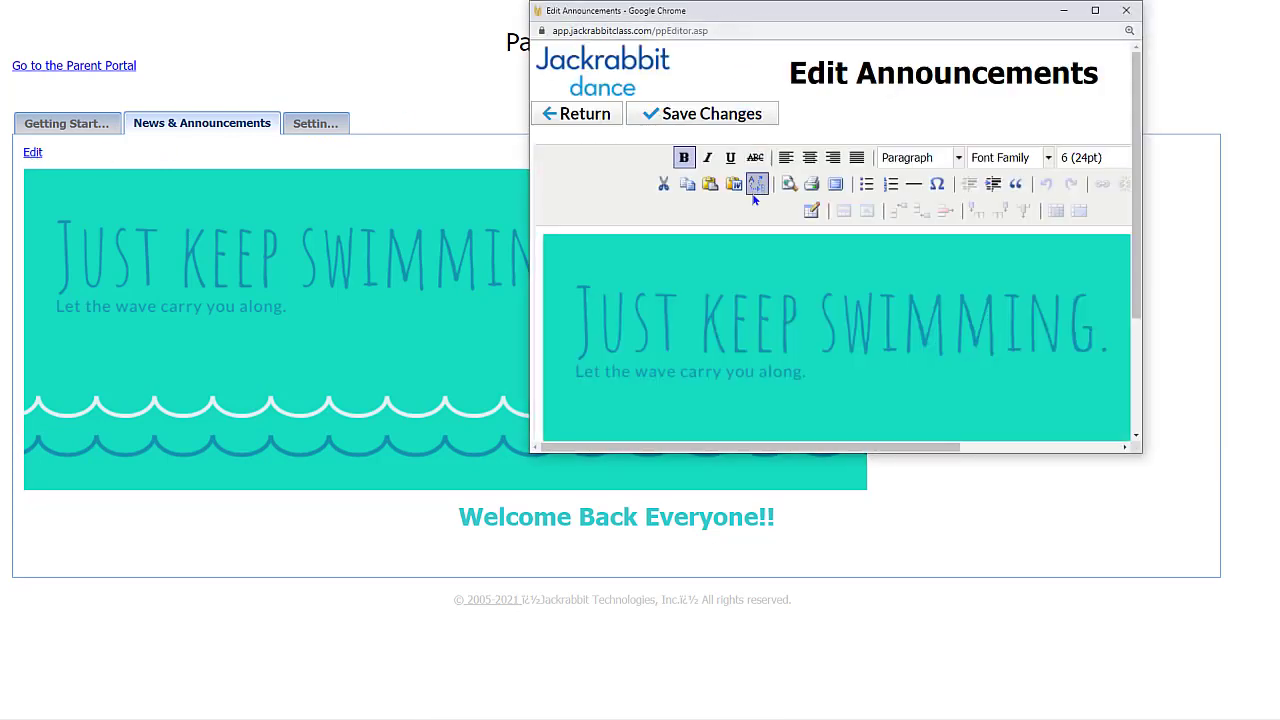
pyautogui.click(1126, 10)
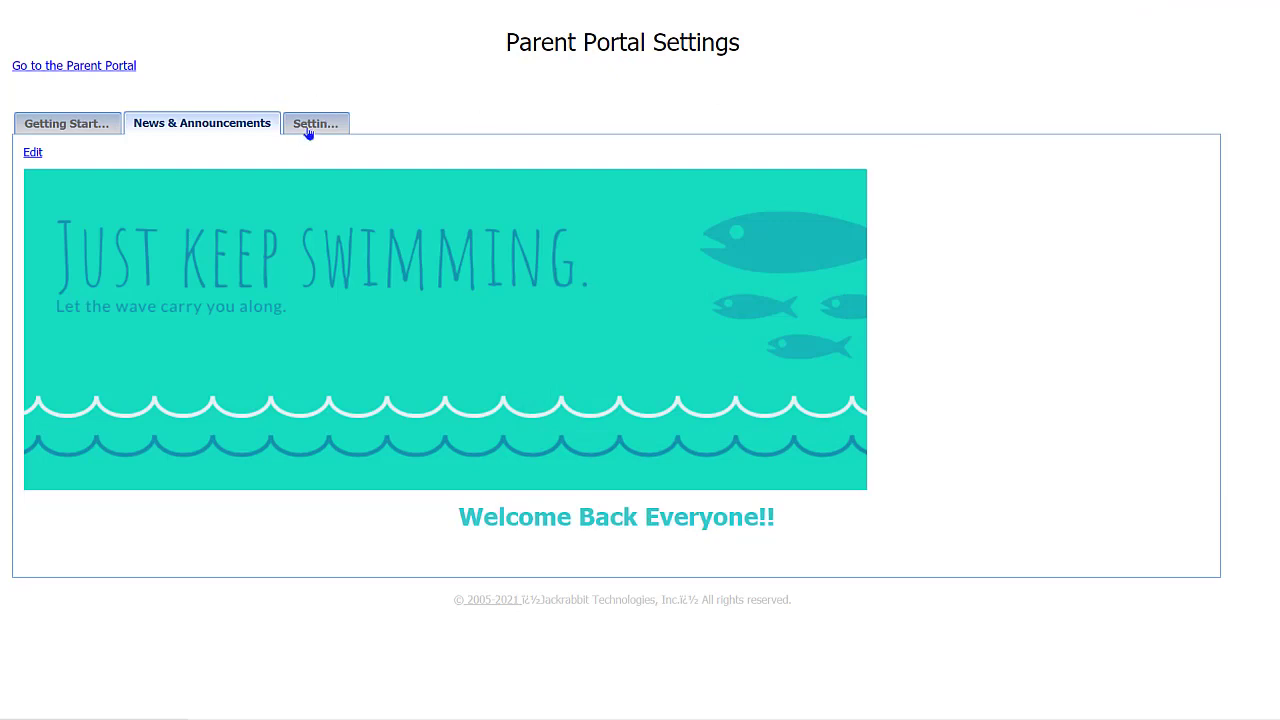
# - In the Parent Portal's own settings, turn off organization email alerts for Updates to Policies, Updates to Payment Method, and Student Enrollments
pyautogui.click(309, 129)
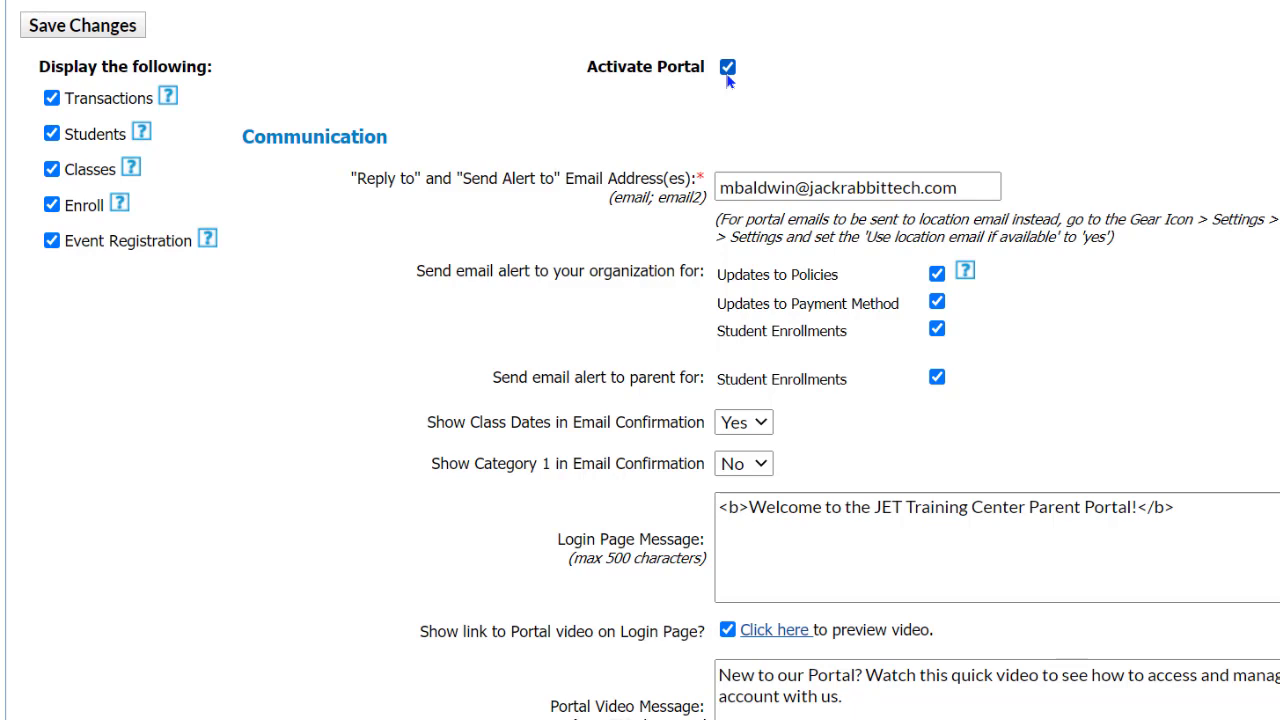
pyautogui.click(937, 278)
pyautogui.click(937, 331)
pyautogui.click(937, 302)
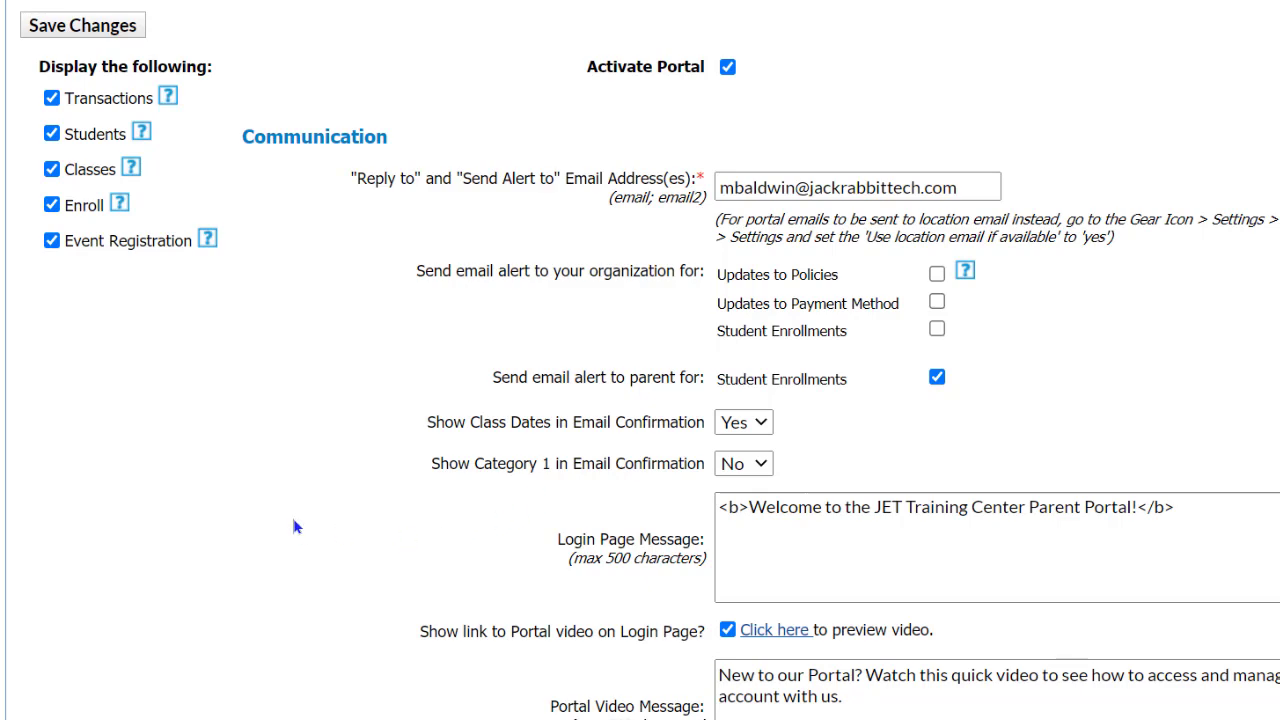
# - Review the portal's login and video messages, the policies agreement date, and the Family / Student Information options
pyautogui.scroll(-3, 298, 522)
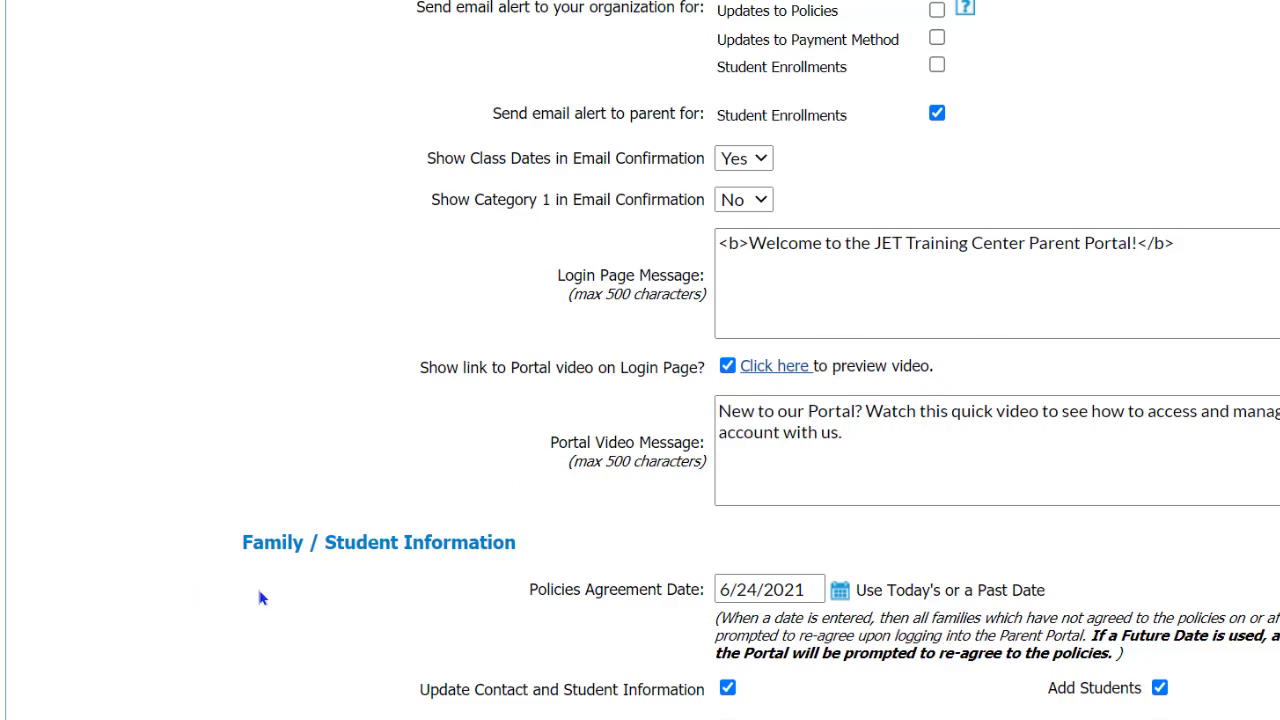
pyautogui.scroll(-2, 259, 598)
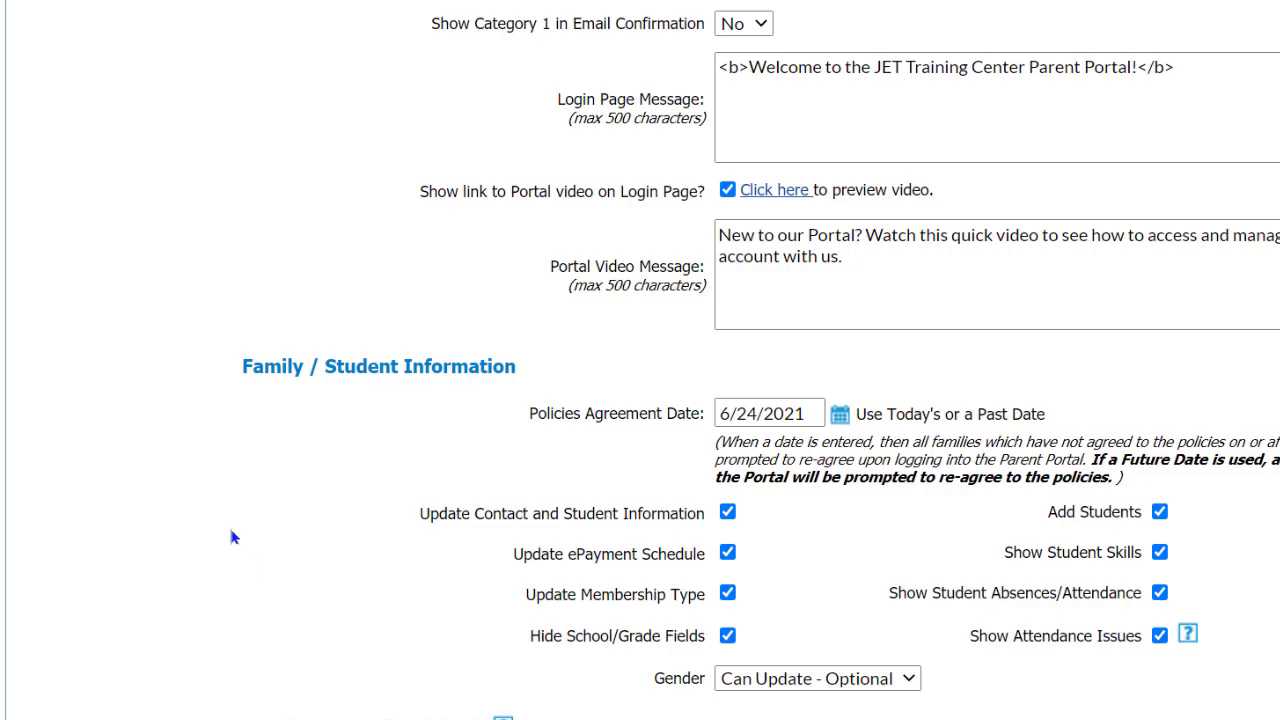
pyautogui.scroll(4, 230, 540)
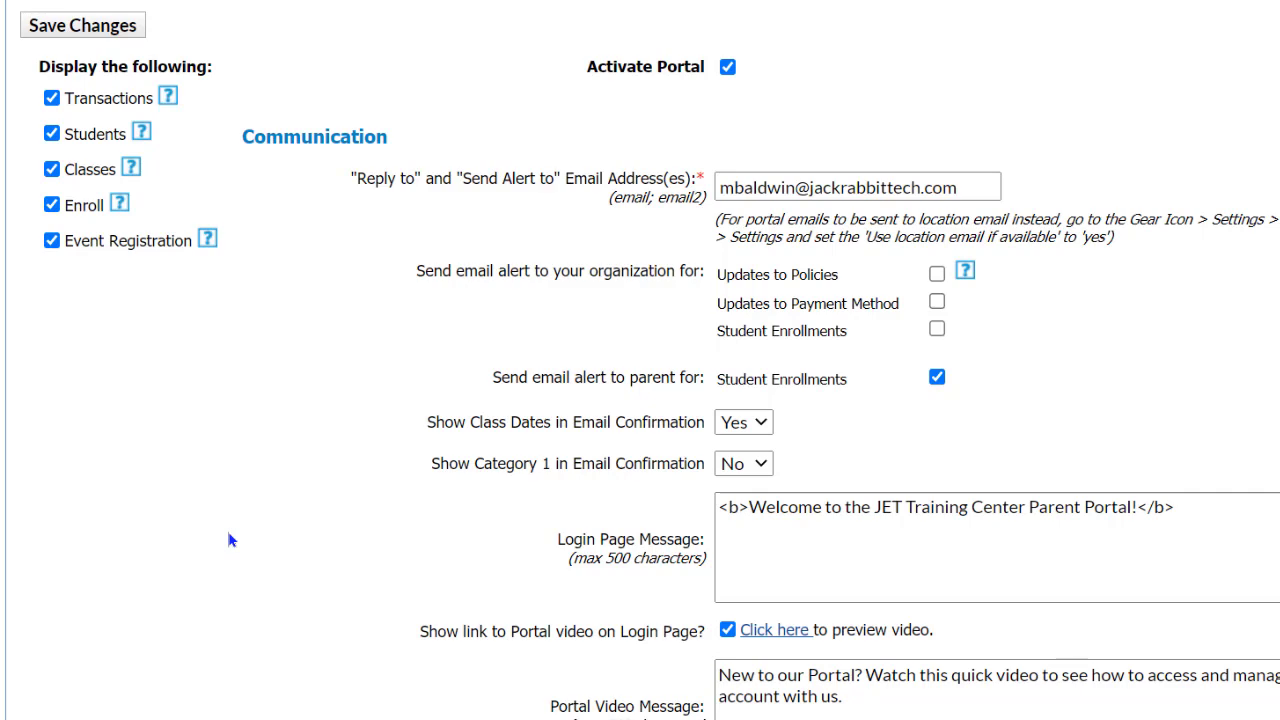
pyautogui.scroll(-6, 229, 540)
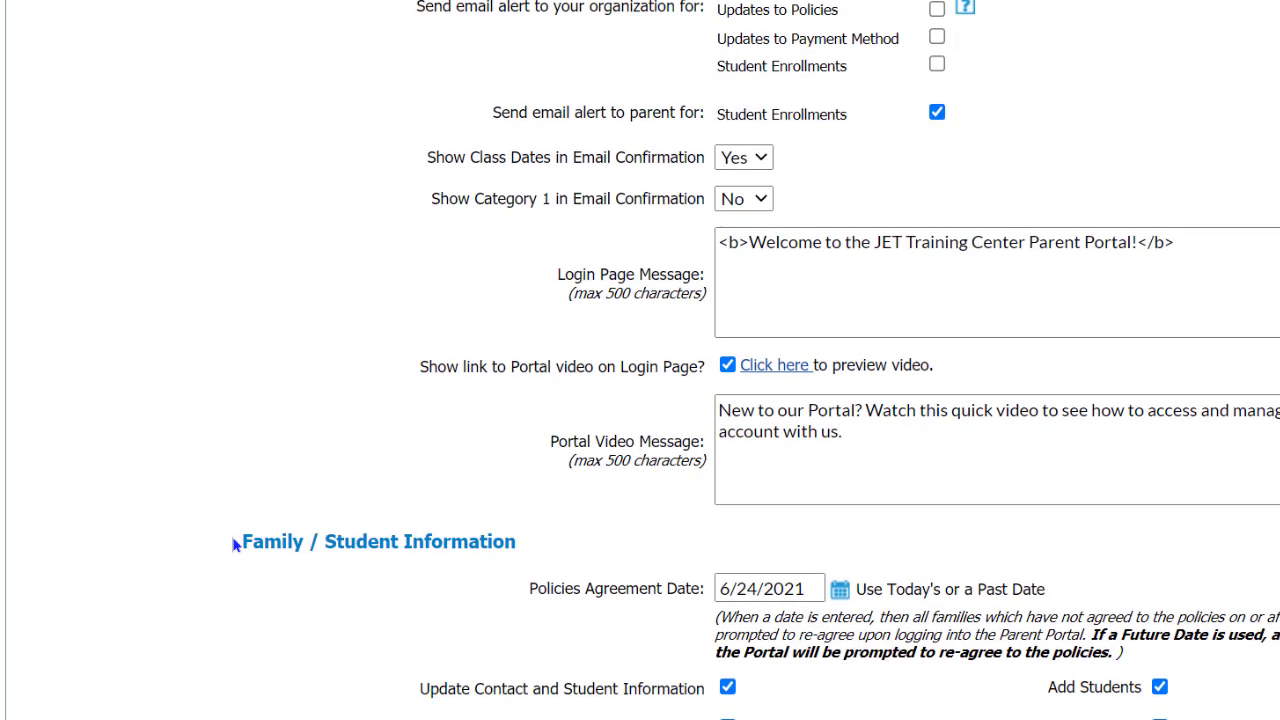
pyautogui.scroll(-3, 233, 546)
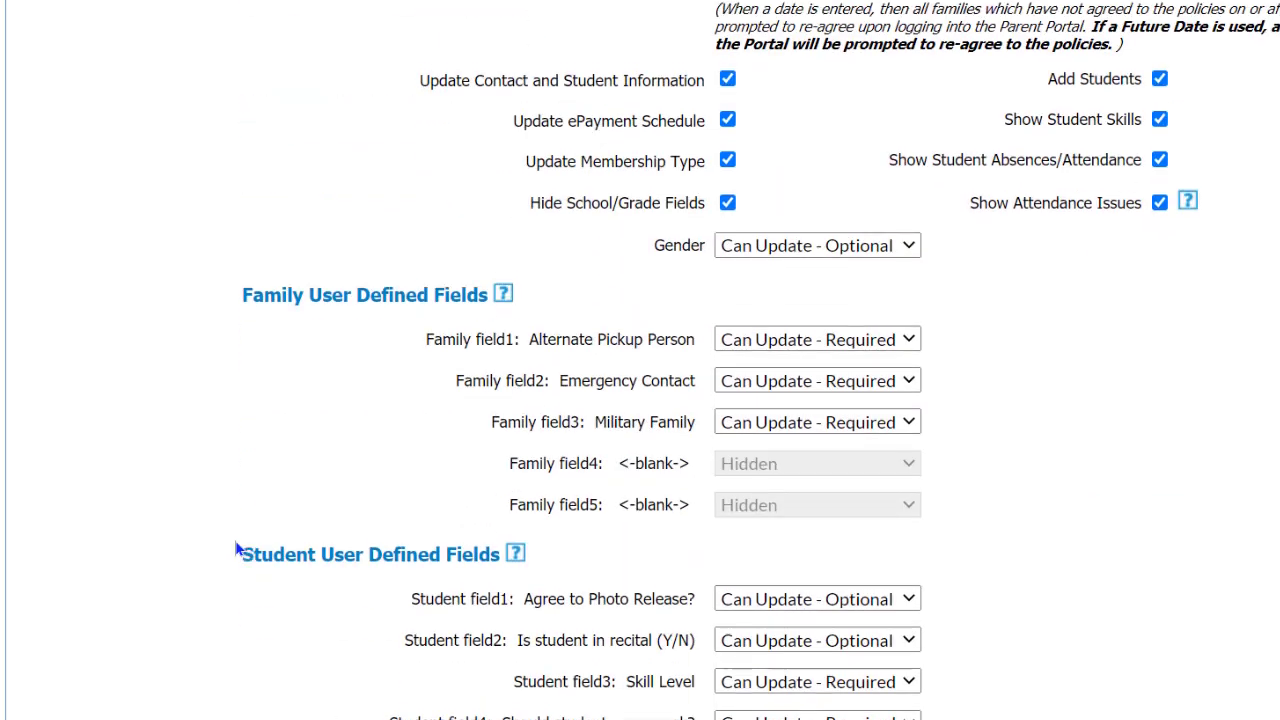
pyautogui.scroll(-3, 237, 552)
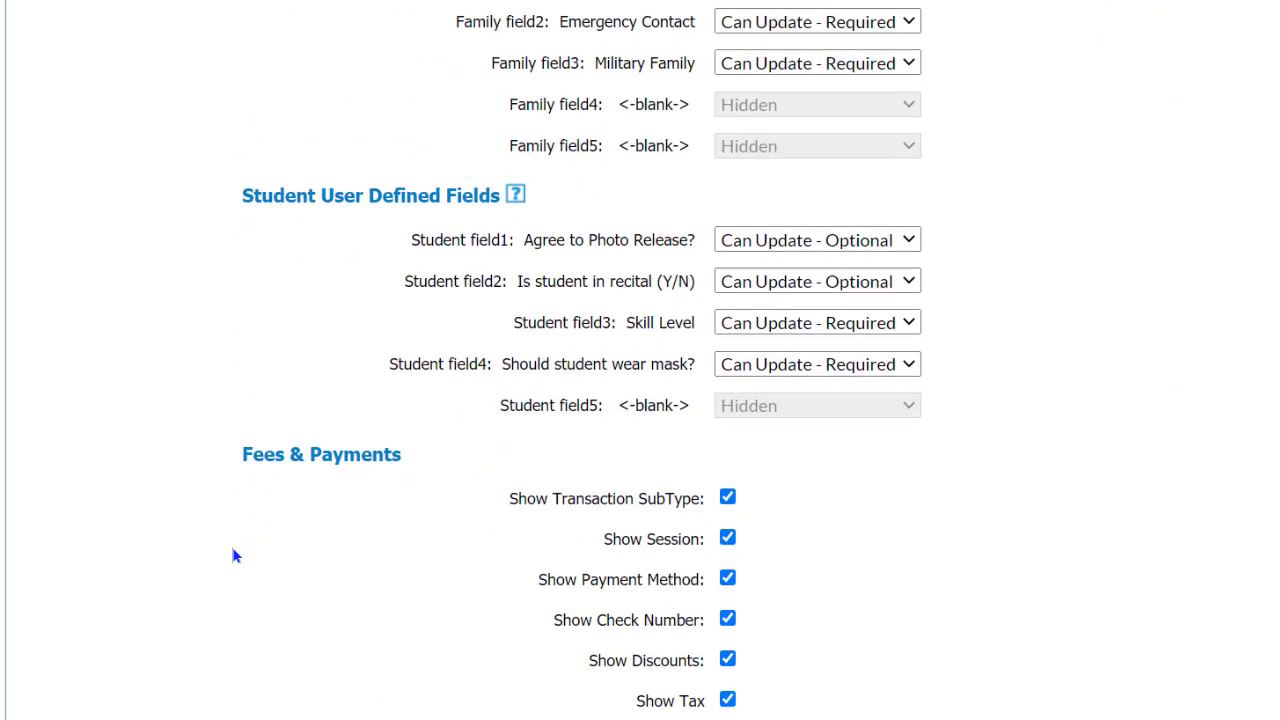
pyautogui.scroll(6, 243, 545)
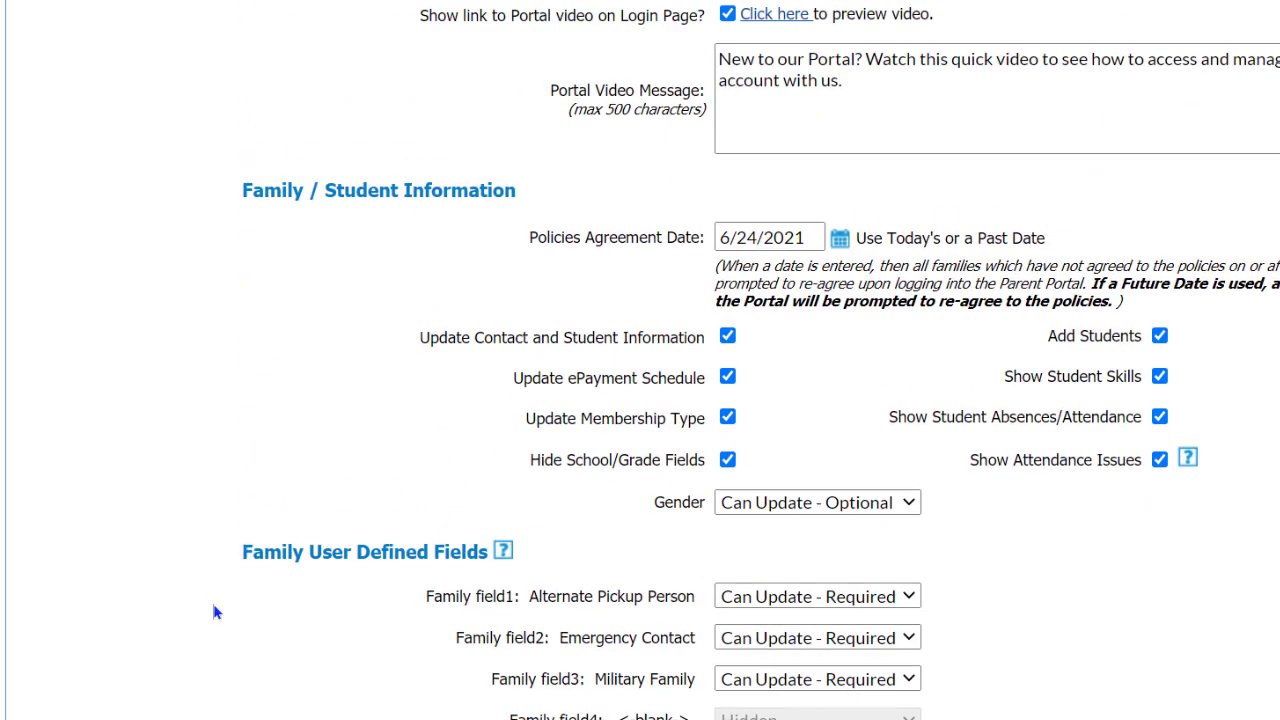
# - Examine the parent access choices for the Alternate Pickup Person field in the Family User Defined Fields without changing the selection
pyautogui.scroll(-3, 212, 605)
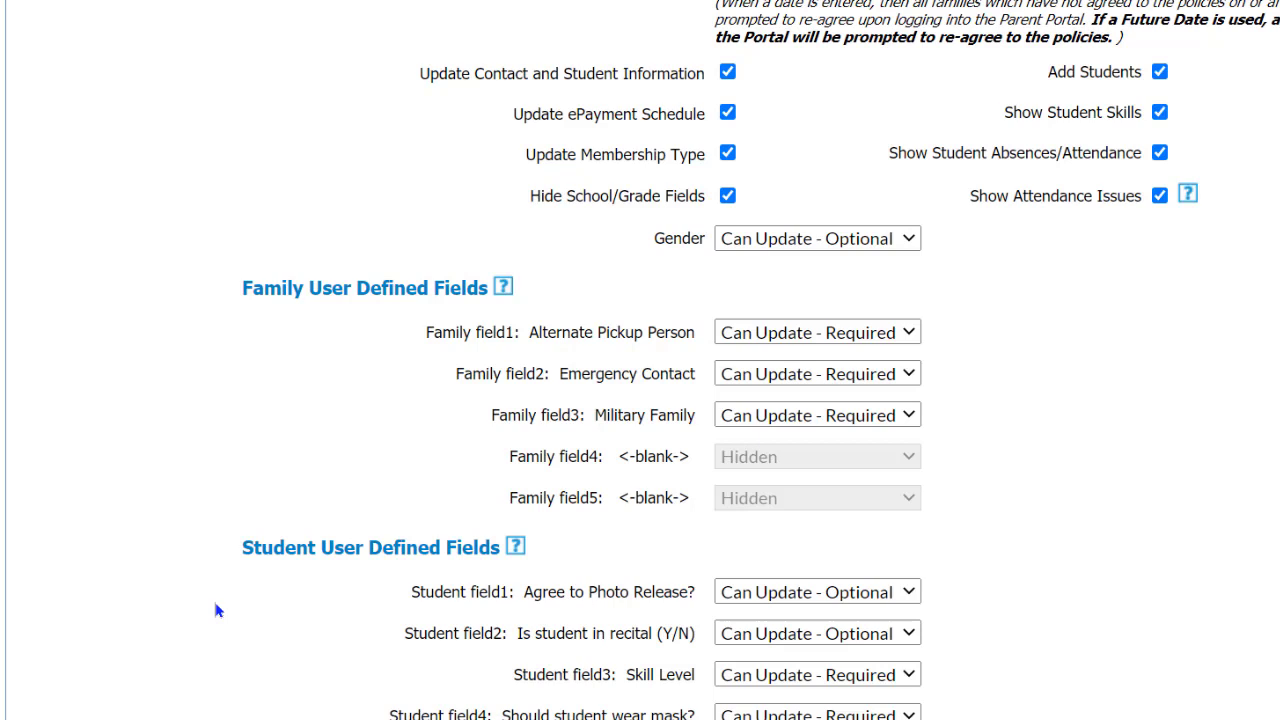
pyautogui.click(820, 336)
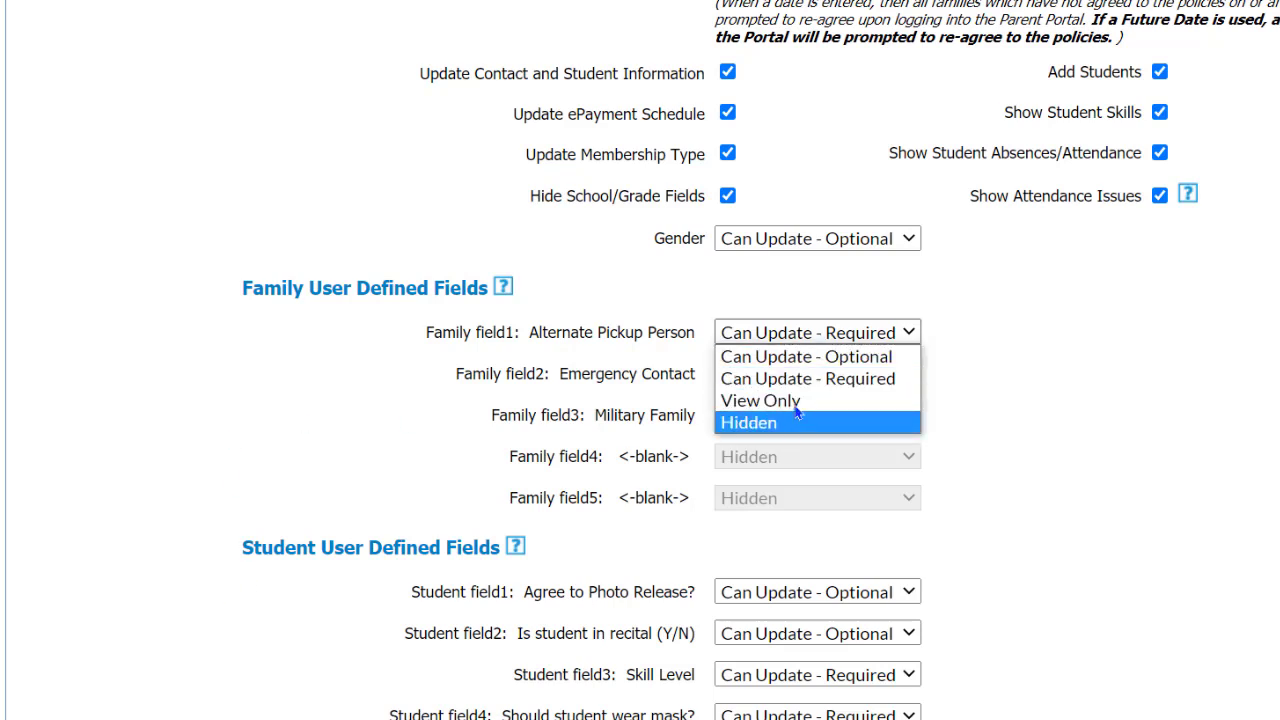
pyautogui.click(1065, 355)
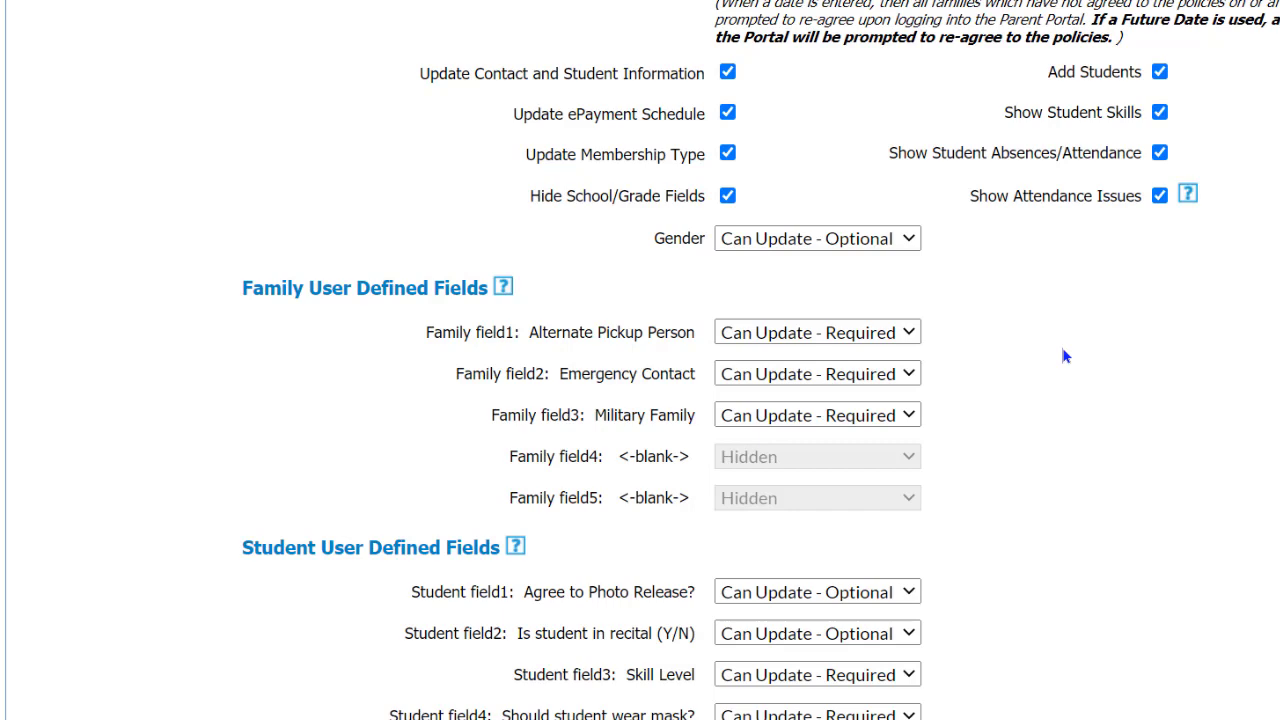
# - Turn on Show Category 1 Value in the Parent Portal's Class Enrollment Settings
pyautogui.scroll(-4, 1066, 360)
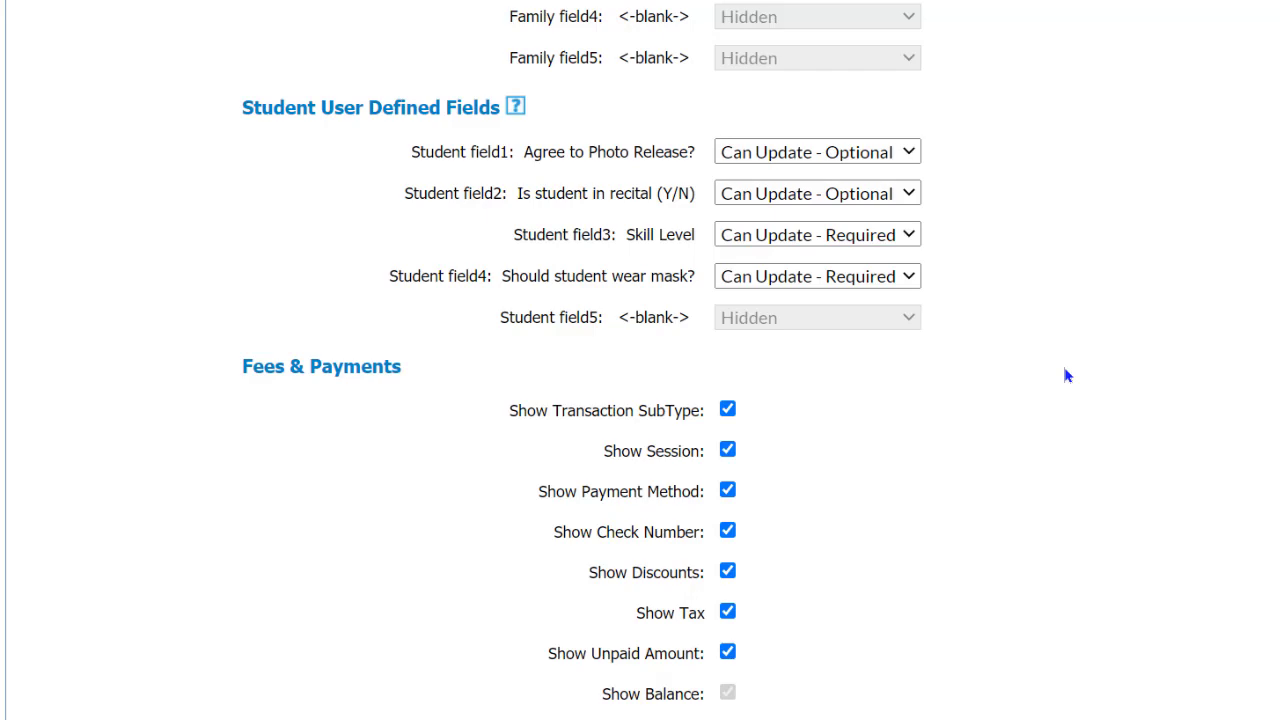
pyautogui.scroll(-3, 1068, 366)
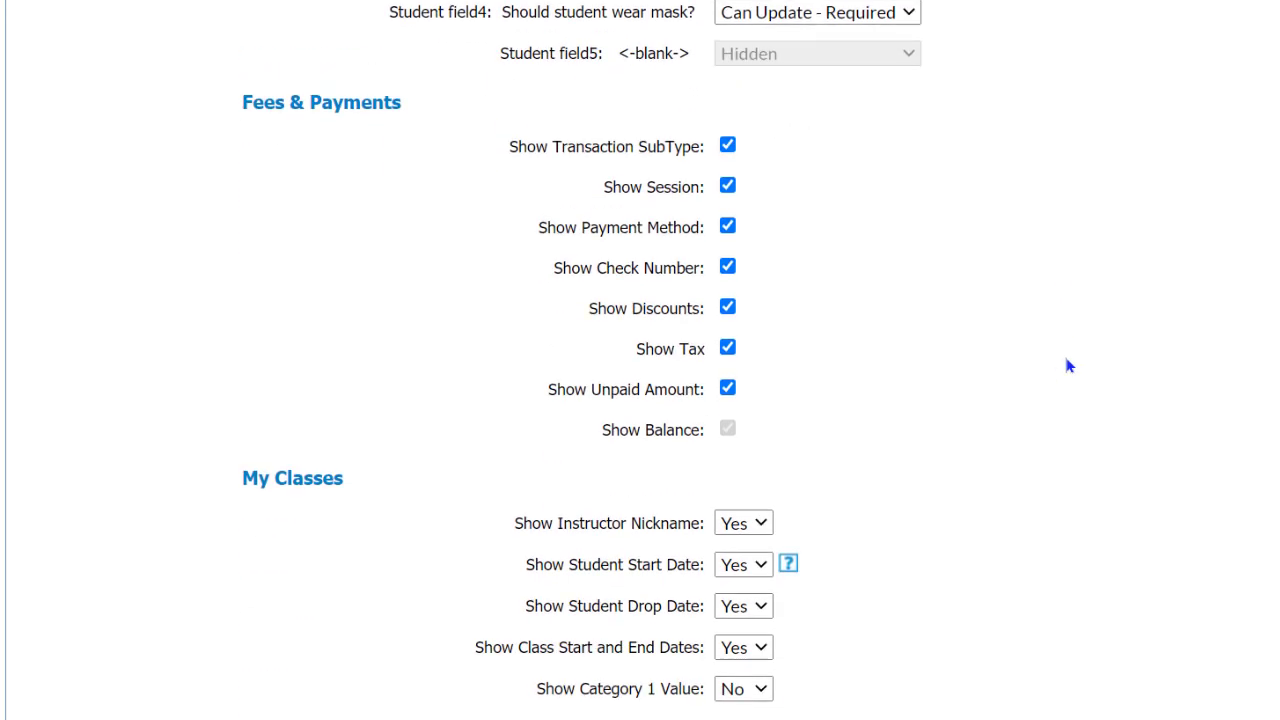
pyautogui.scroll(-2, 1068, 366)
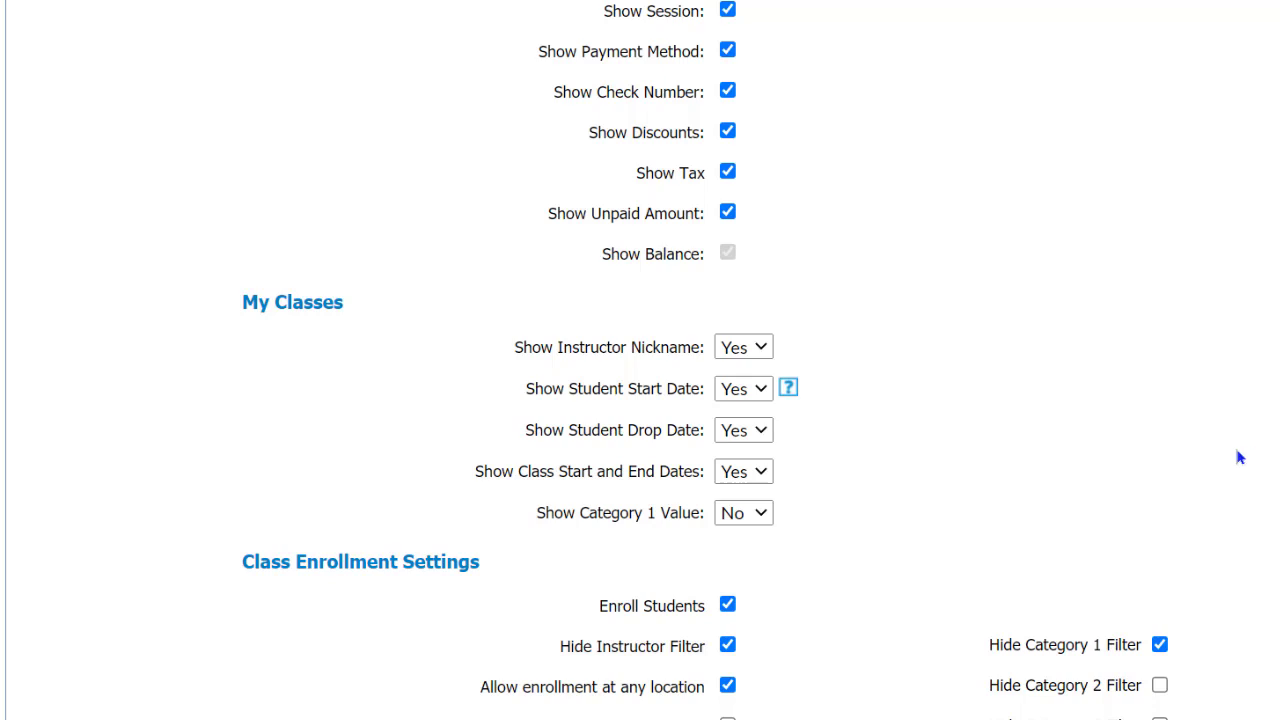
pyautogui.scroll(-3, 1244, 451)
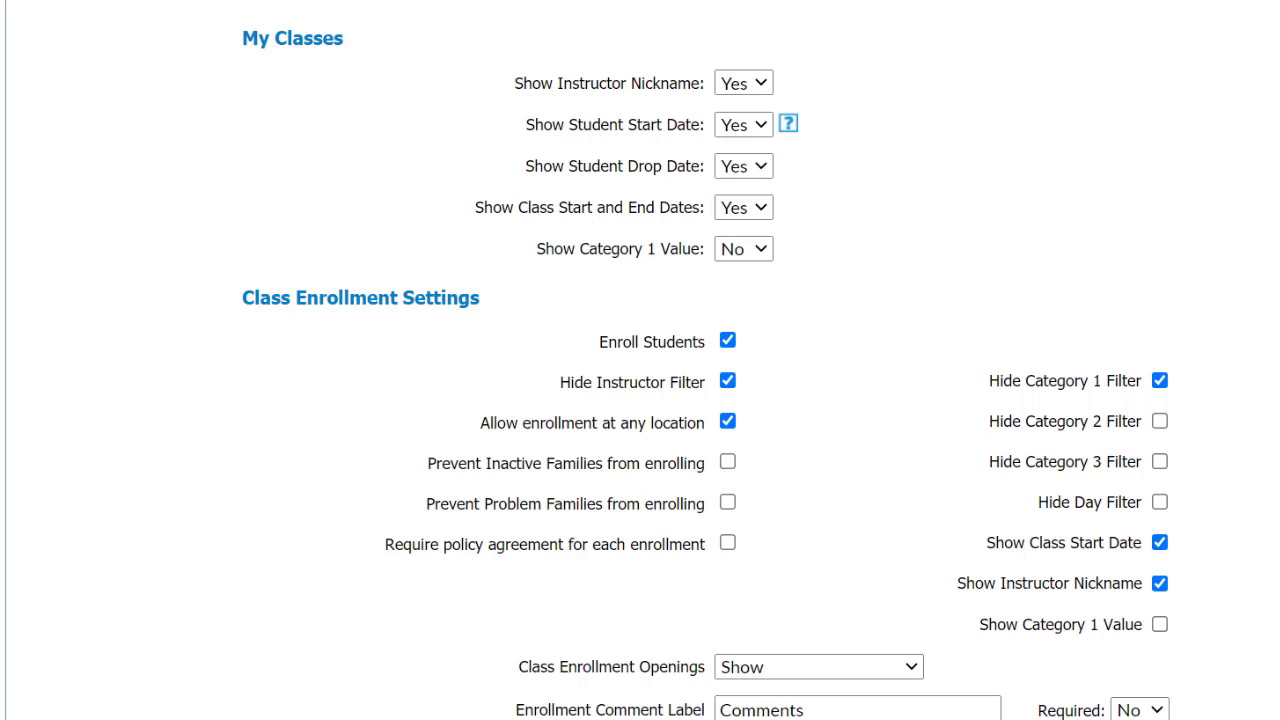
pyautogui.click(1159, 624)
# - Review the remaining enrollment options and view the charity choices under Accepting Donations without changing the selection
pyautogui.scroll(-2, 640, 360)
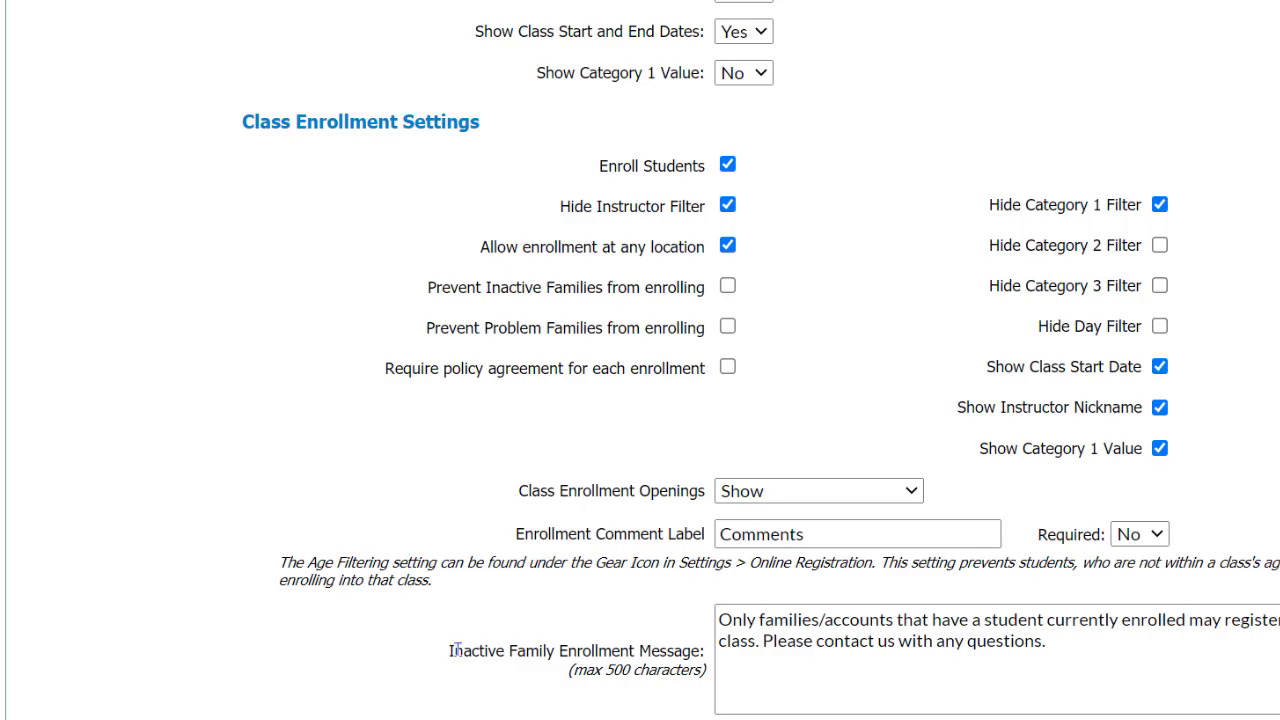
pyautogui.scroll(-2, 380, 648)
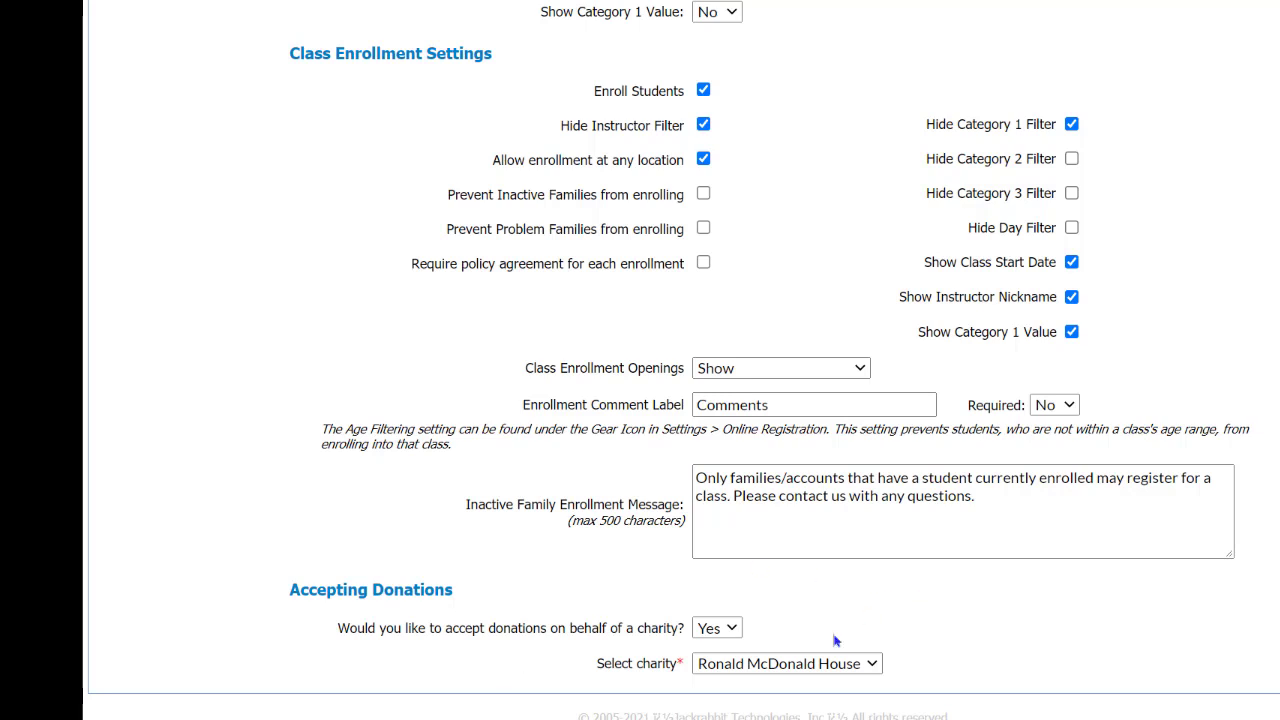
pyautogui.click(871, 664)
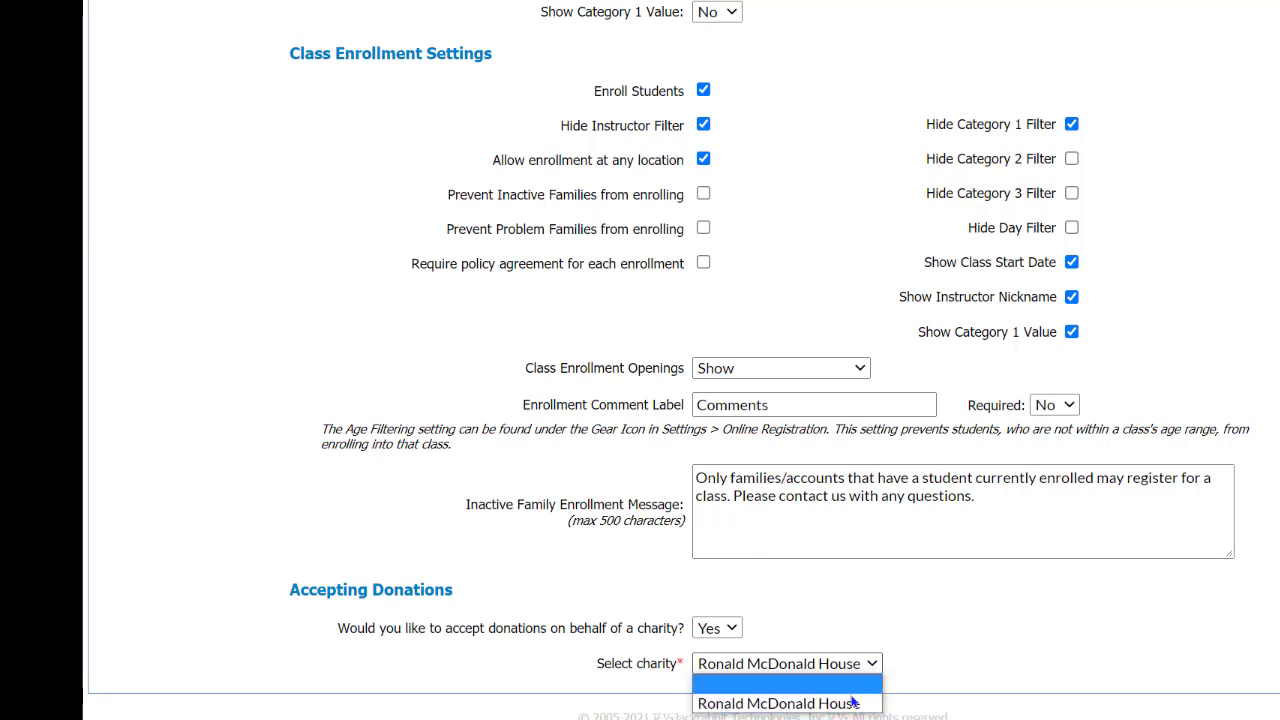
pyautogui.click(873, 615)
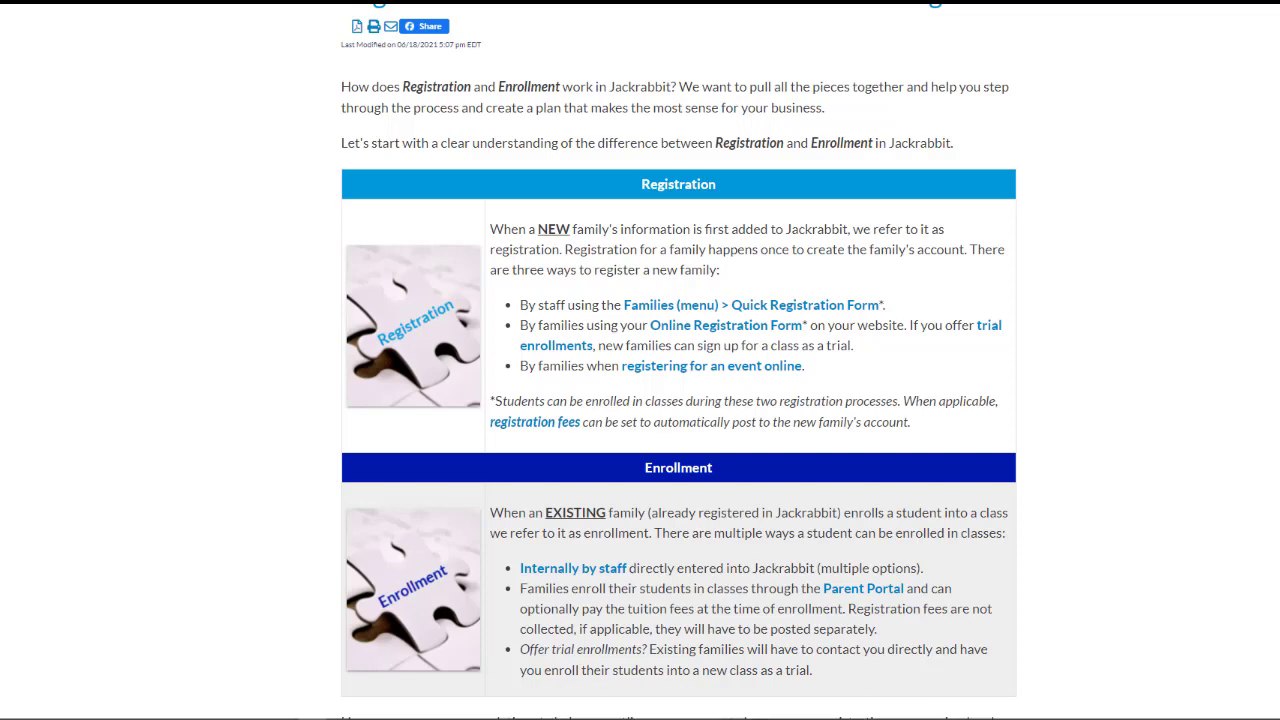
# - Examine the help article on registration and enrollment through its Create a Process that Works for Your Business topics
pyautogui.scroll(-3, 220, 422)
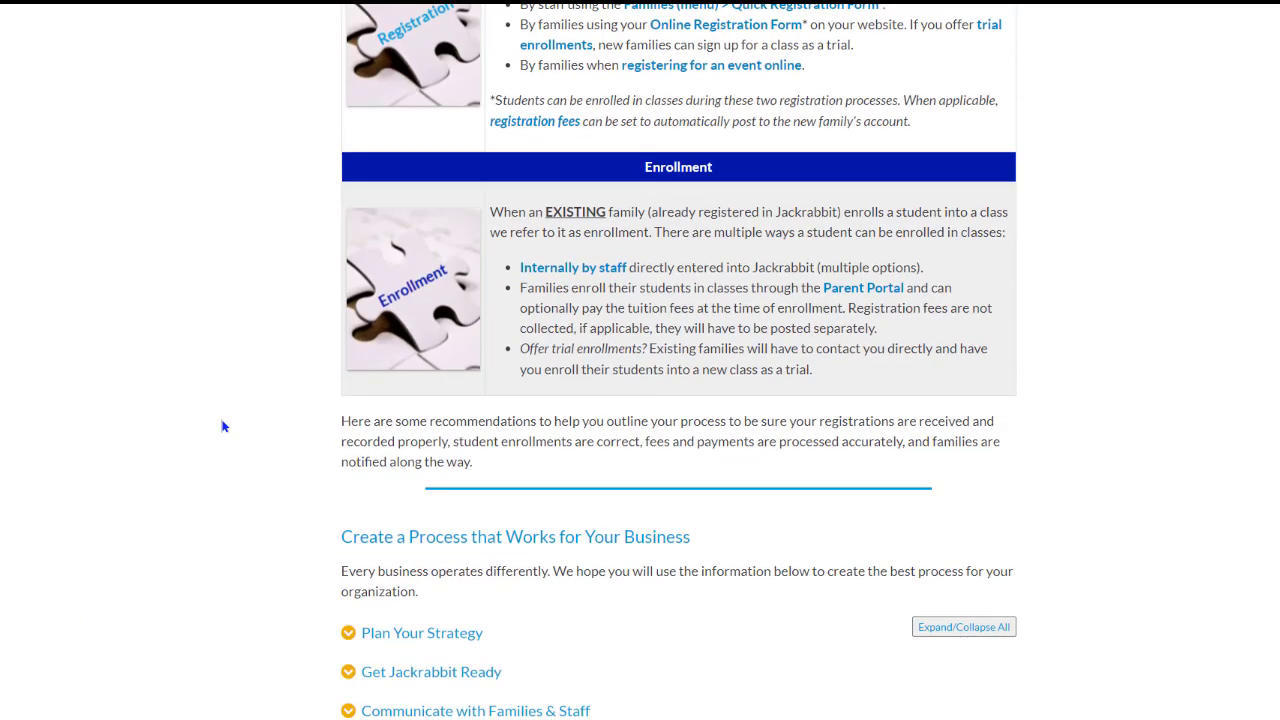
pyautogui.scroll(-2, 222, 426)
pyautogui.scroll(-3, 222, 426)
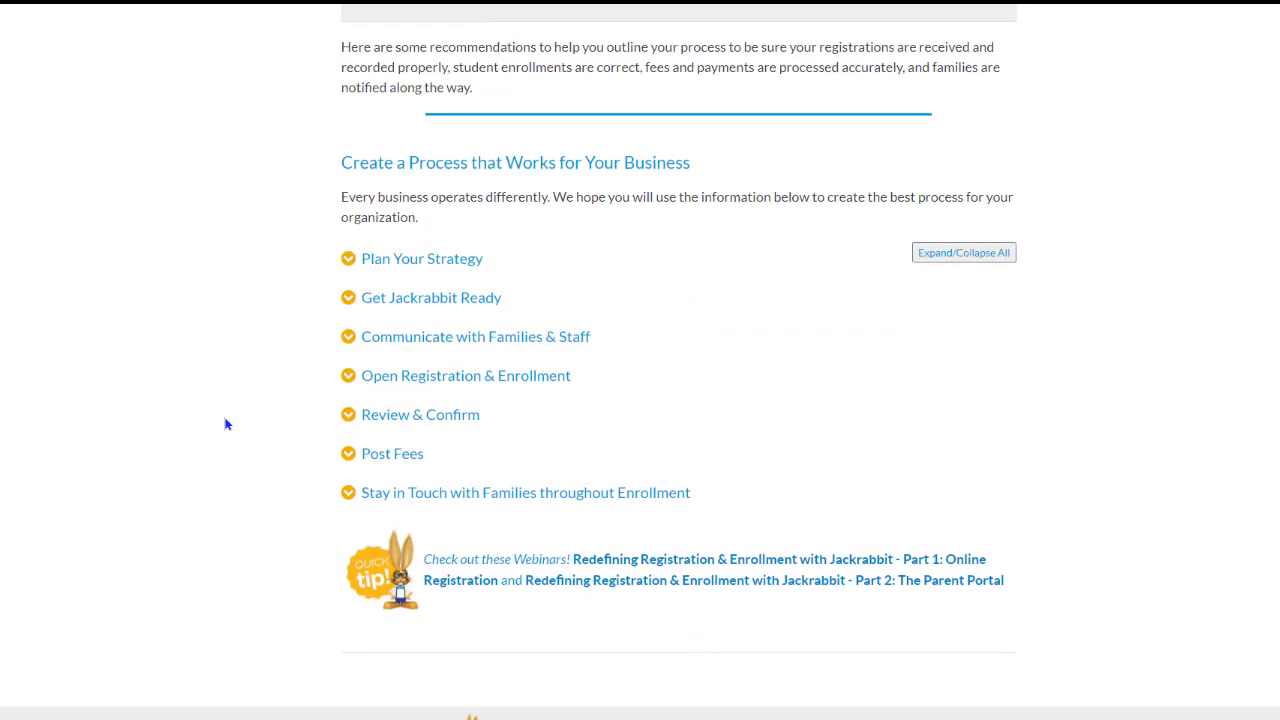